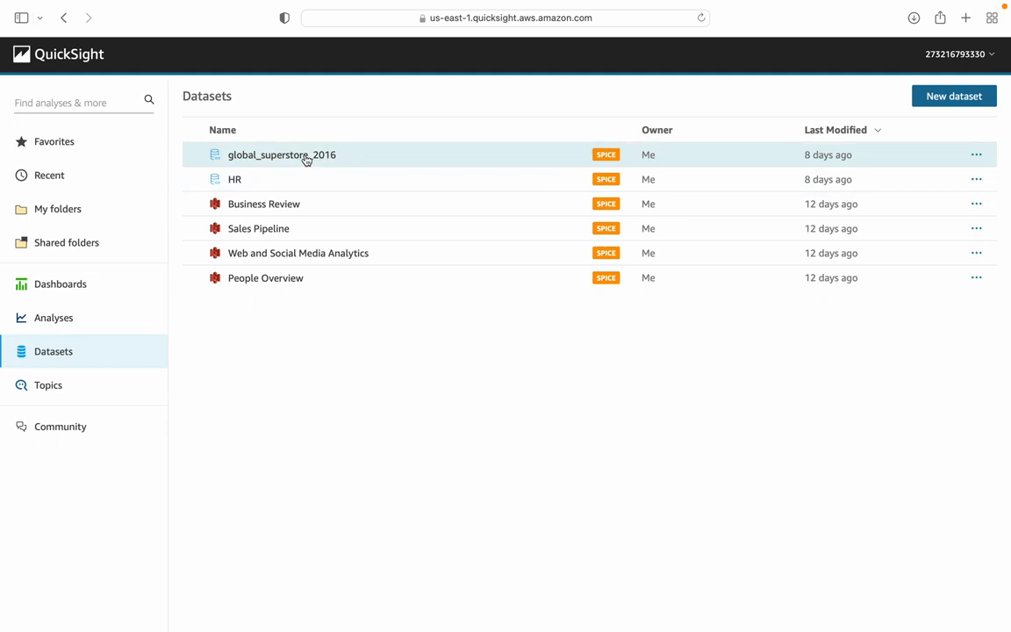
Step: Create a new analysis from the global_superstore_2016 dataset and dismiss the import summary
click(305, 159)
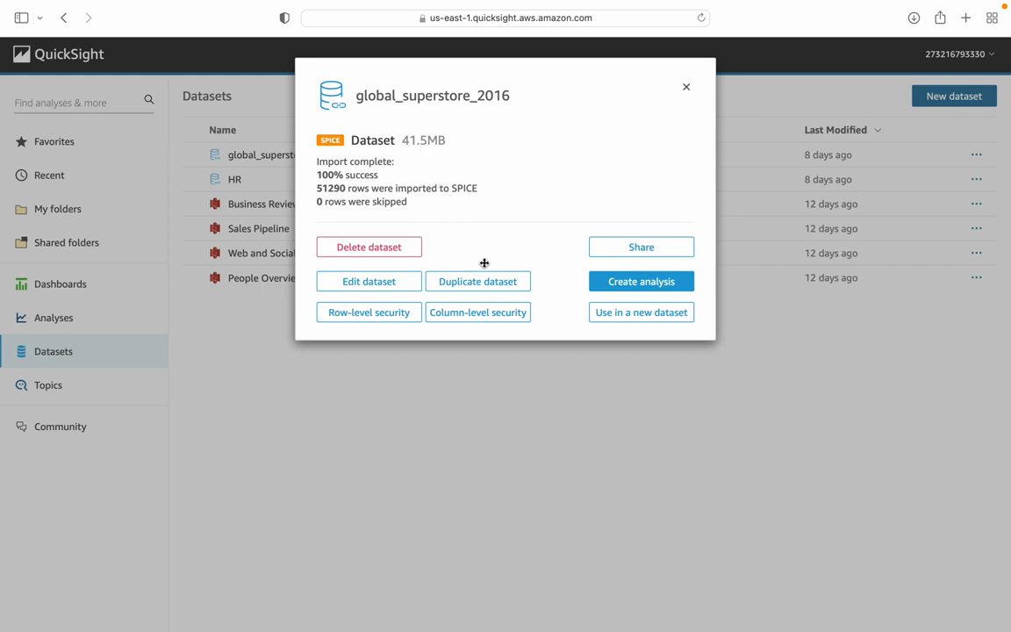
click(612, 285)
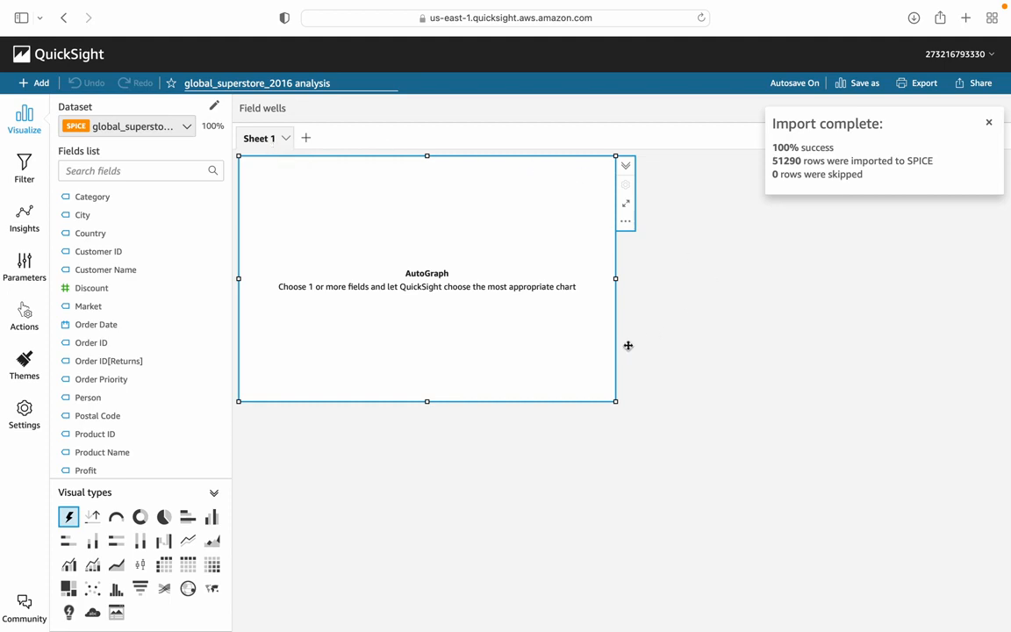
click(991, 127)
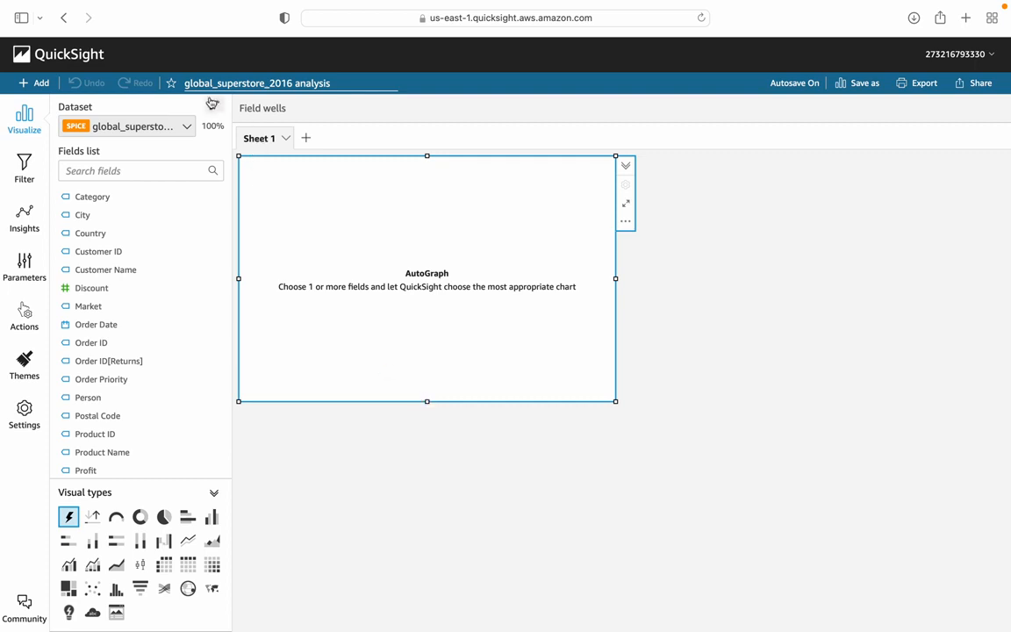
Step: Rename the analysis as Order_details
click(337, 82)
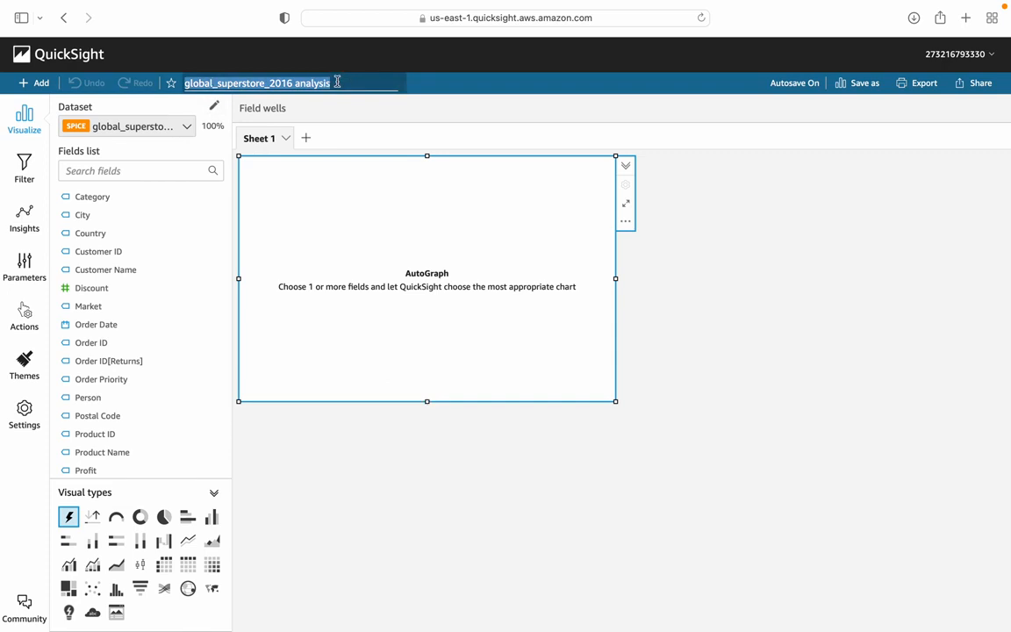
key(BackSpace)
text(Ord)
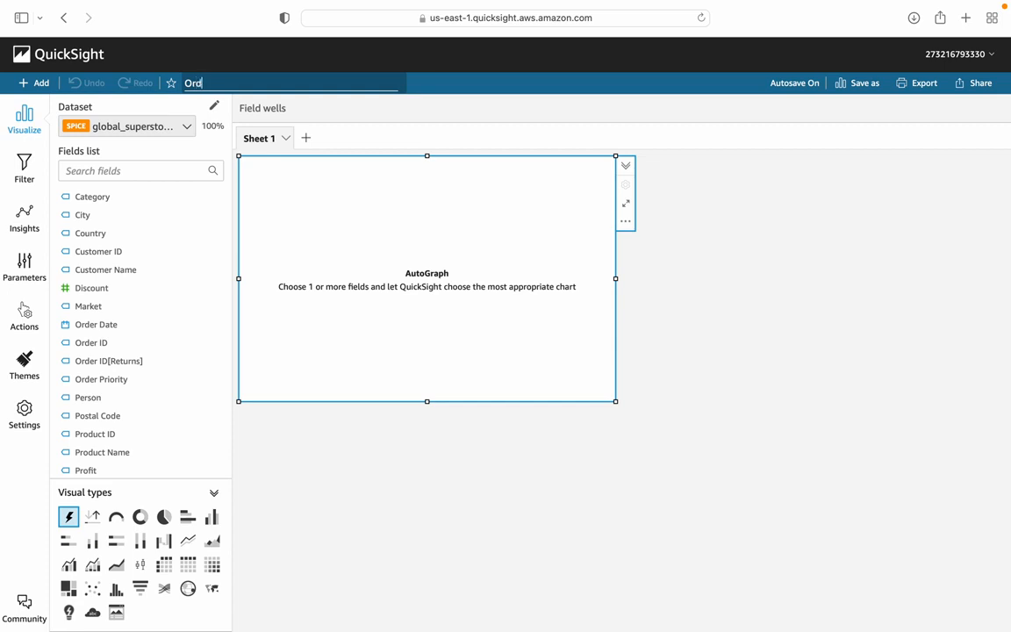
text(er_details)
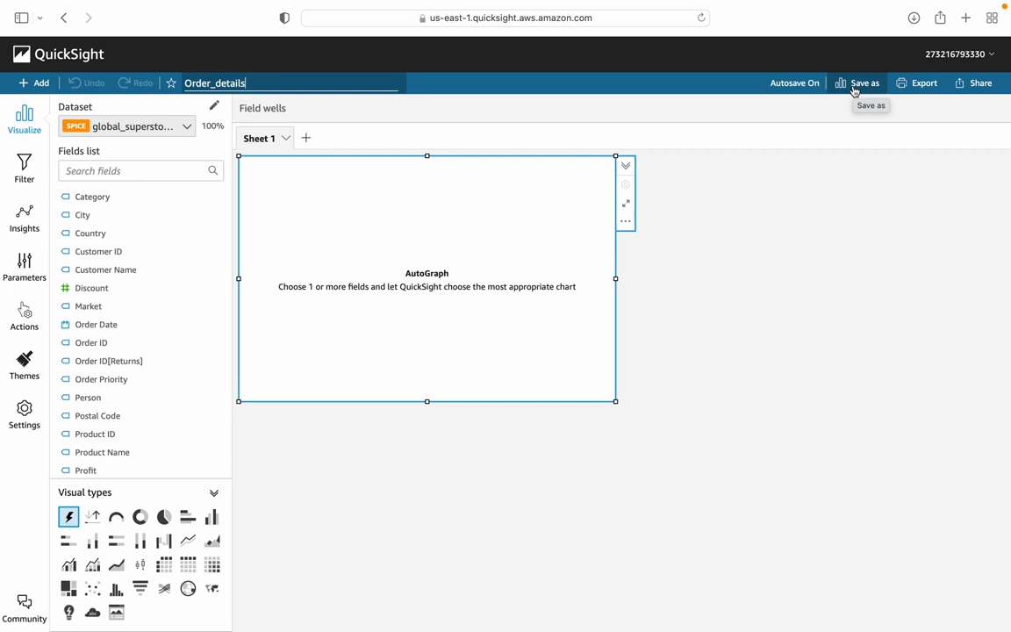
Step: Examine the analysis's export and share options, its filters, suggested insights and layout settings
click(920, 84)
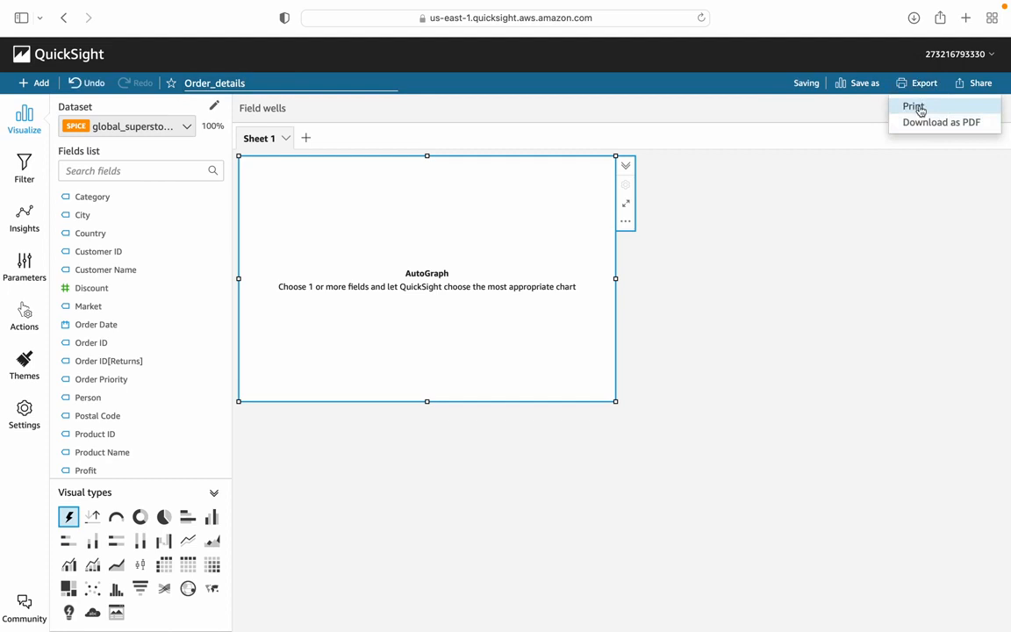
click(981, 85)
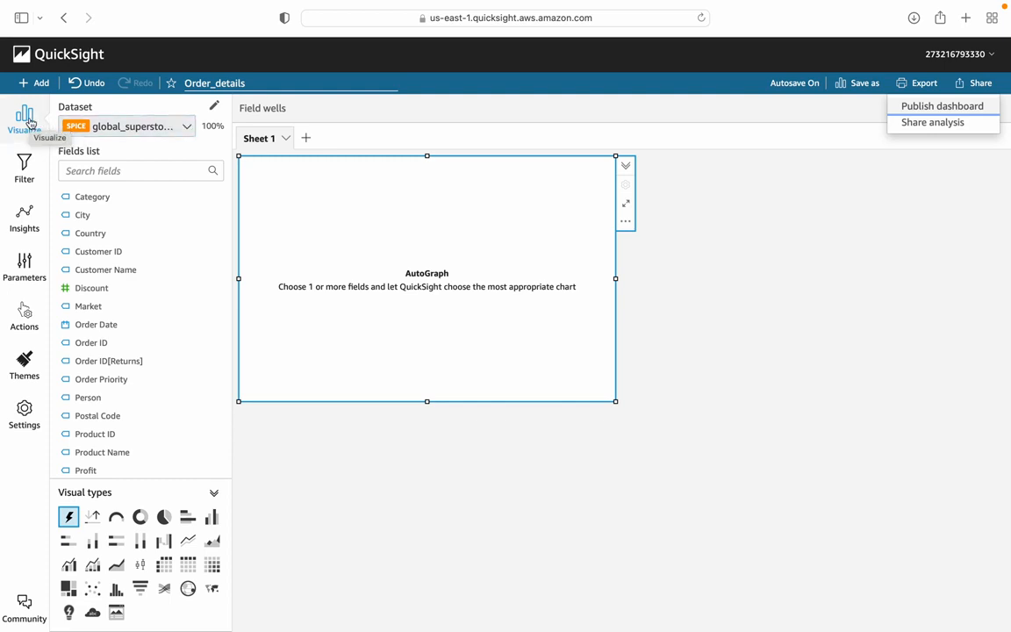
click(31, 172)
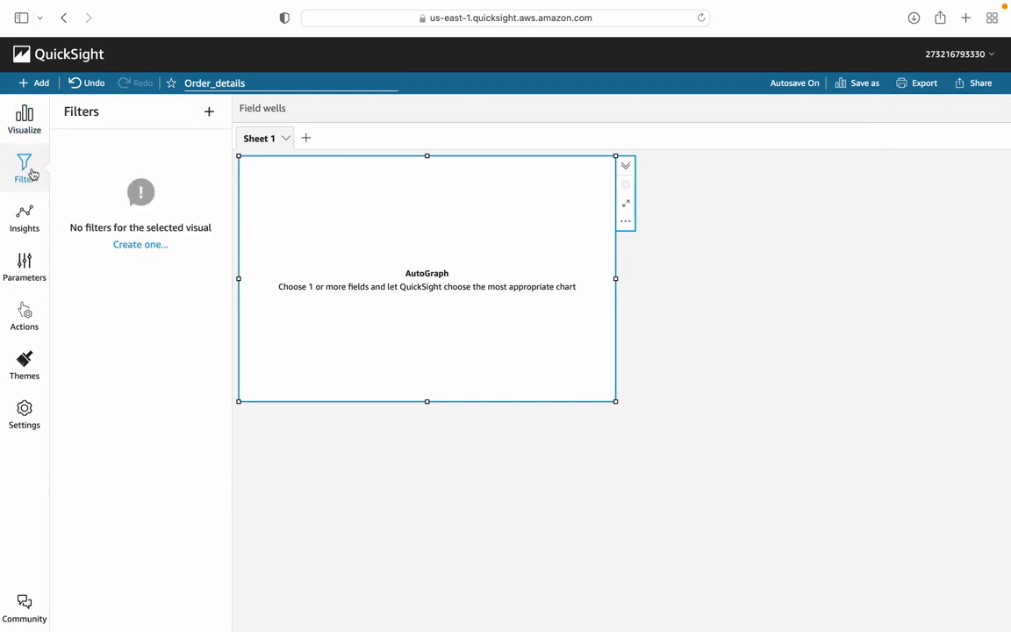
click(31, 227)
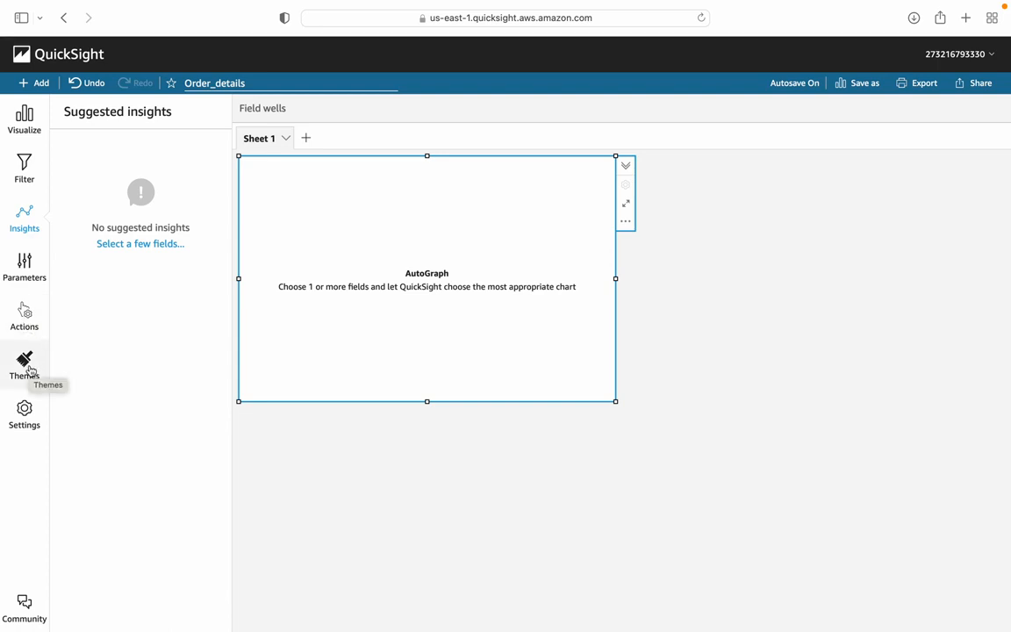
click(27, 415)
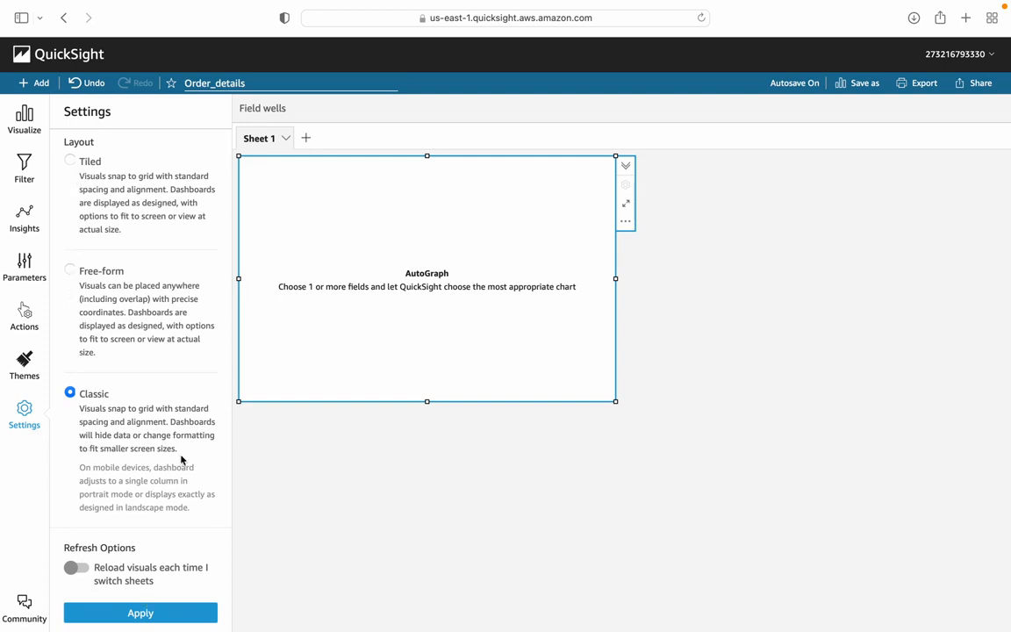
scroll(167, 483, up, 1)
Step: Change the empty visual on Sheet 1 to a Table and widen it
click(25, 120)
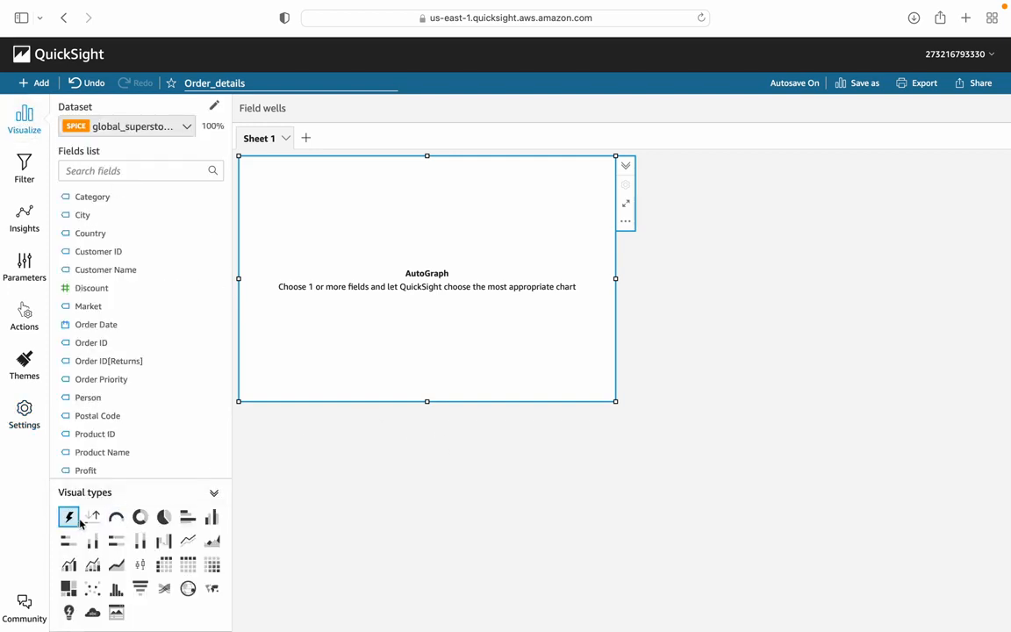
mouse_move(69, 514)
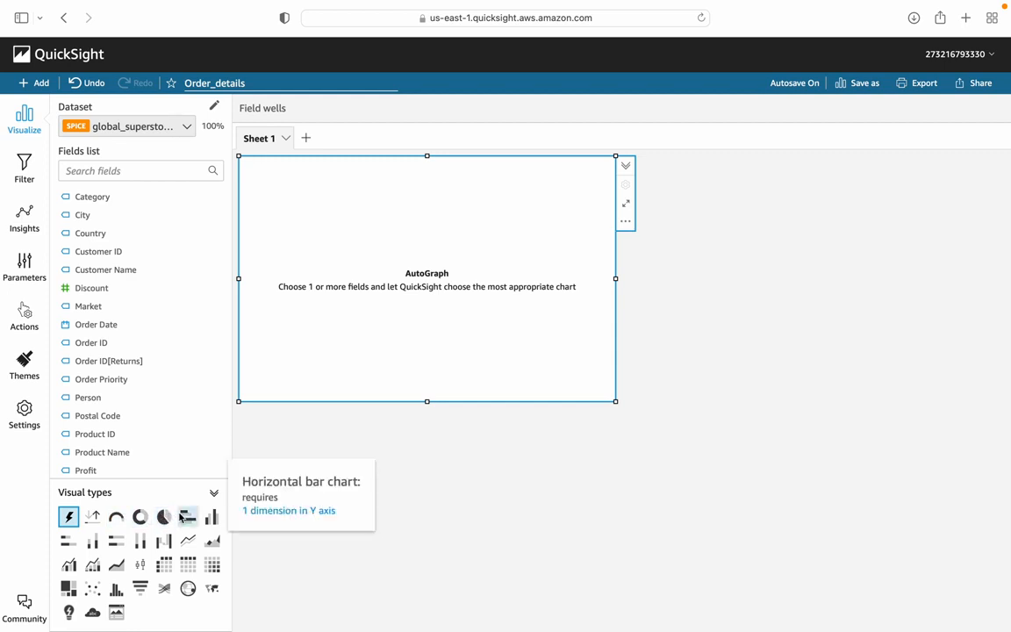
mouse_move(214, 520)
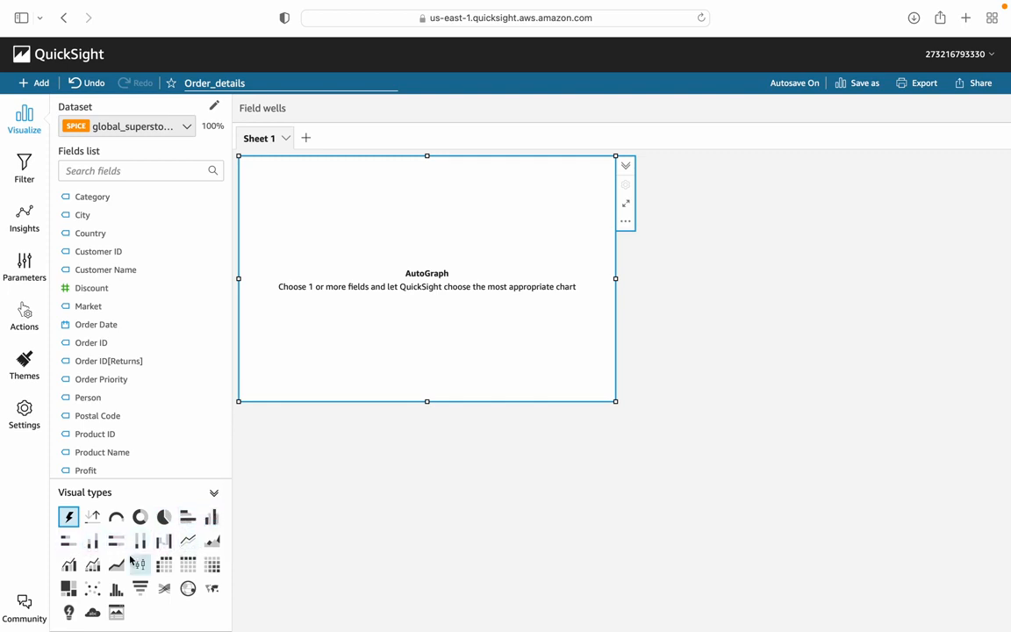
mouse_move(166, 566)
click(187, 564)
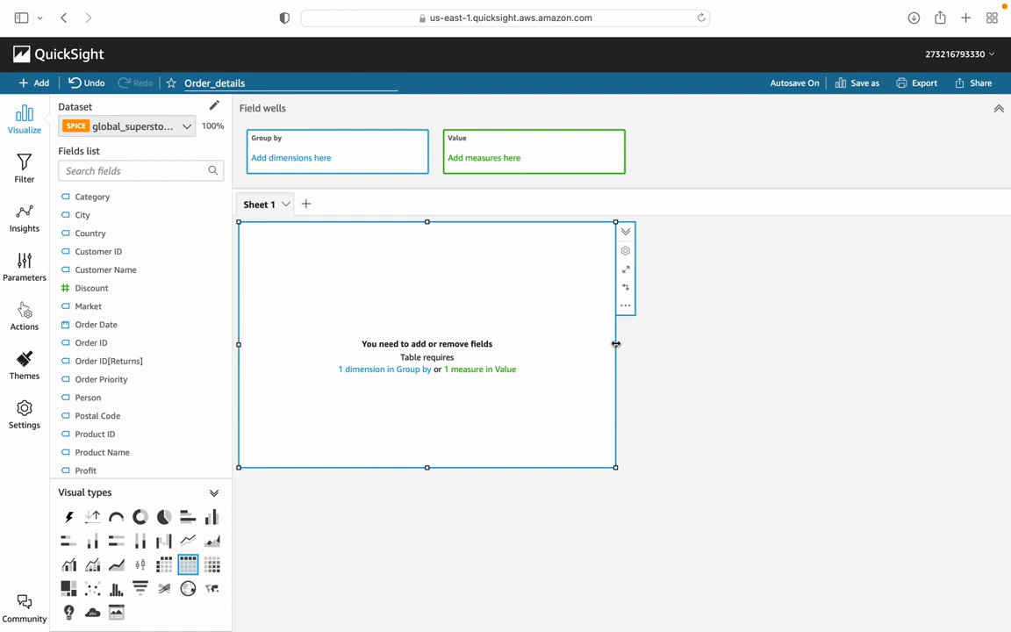
drag(615, 344, 785, 365)
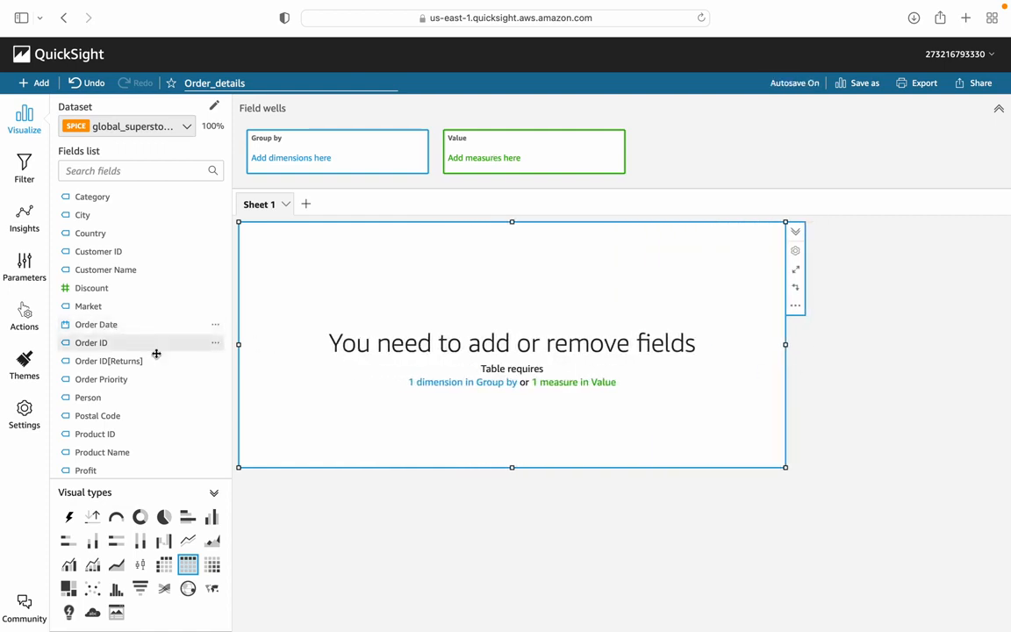
Step: Add Order ID and Order Date to the table as Value fields, leaving Group by empty
click(99, 346)
drag(99, 345, 162, 356)
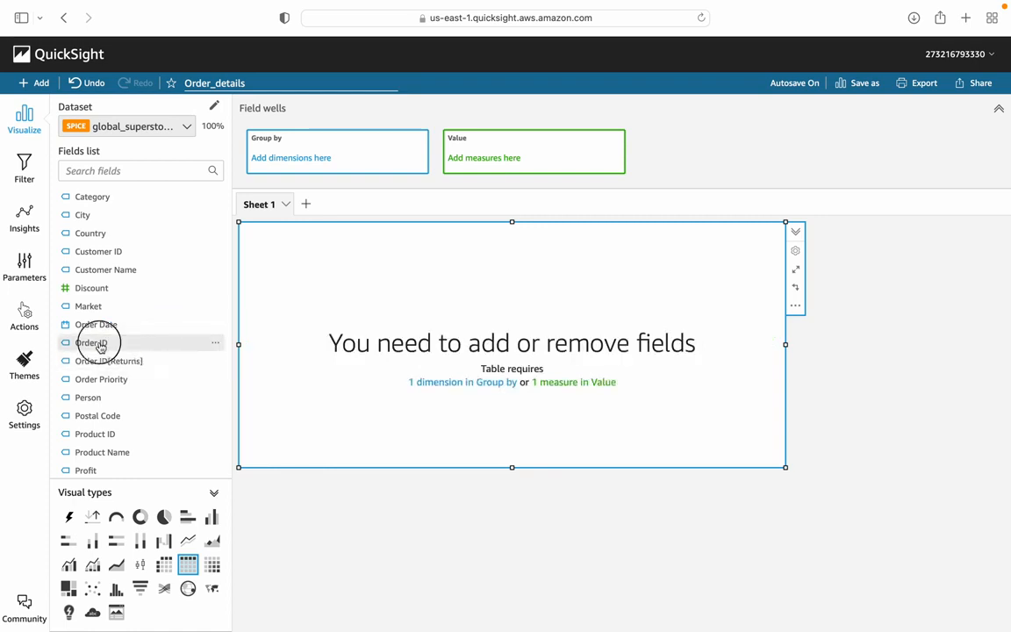
click(100, 347)
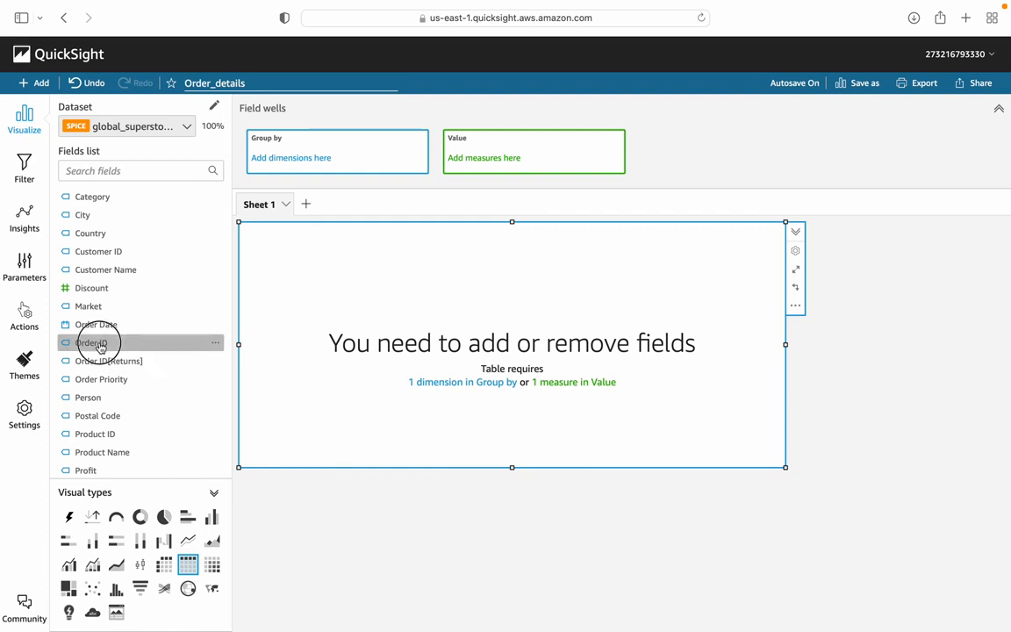
drag(100, 347, 532, 158)
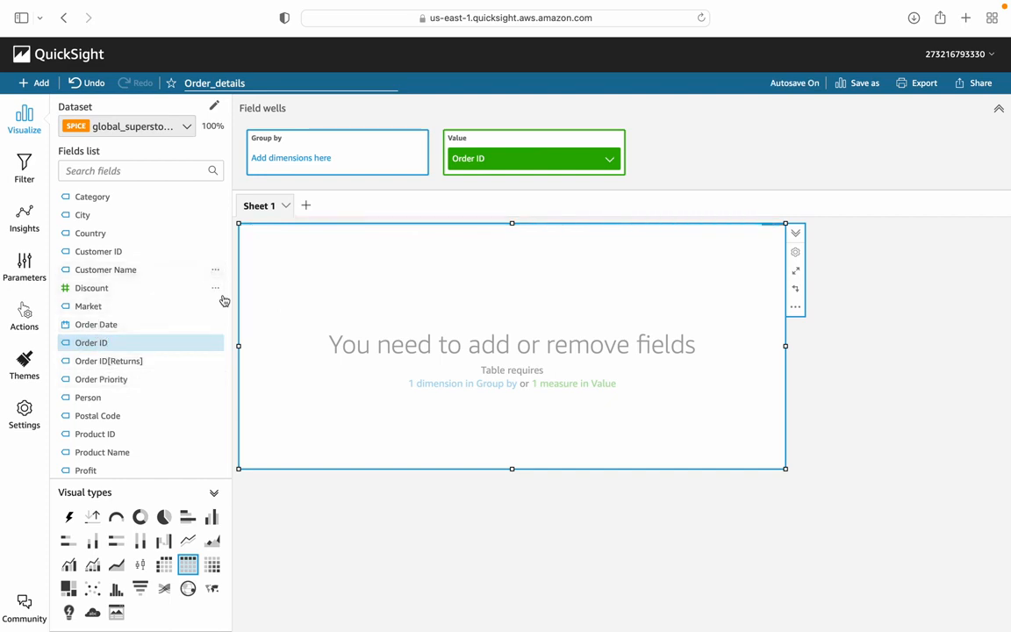
click(101, 326)
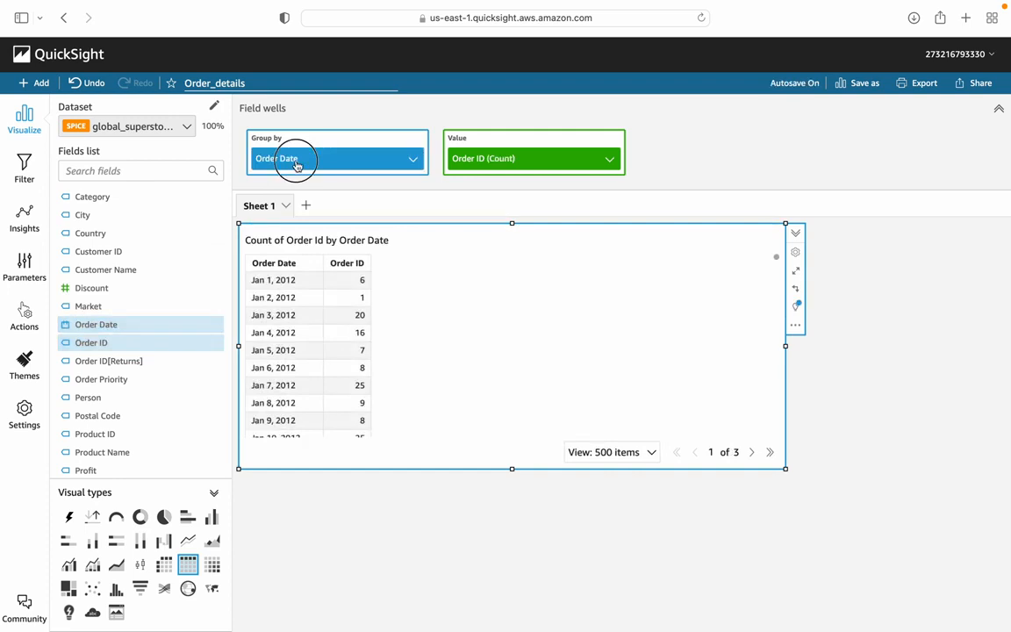
drag(296, 165, 500, 177)
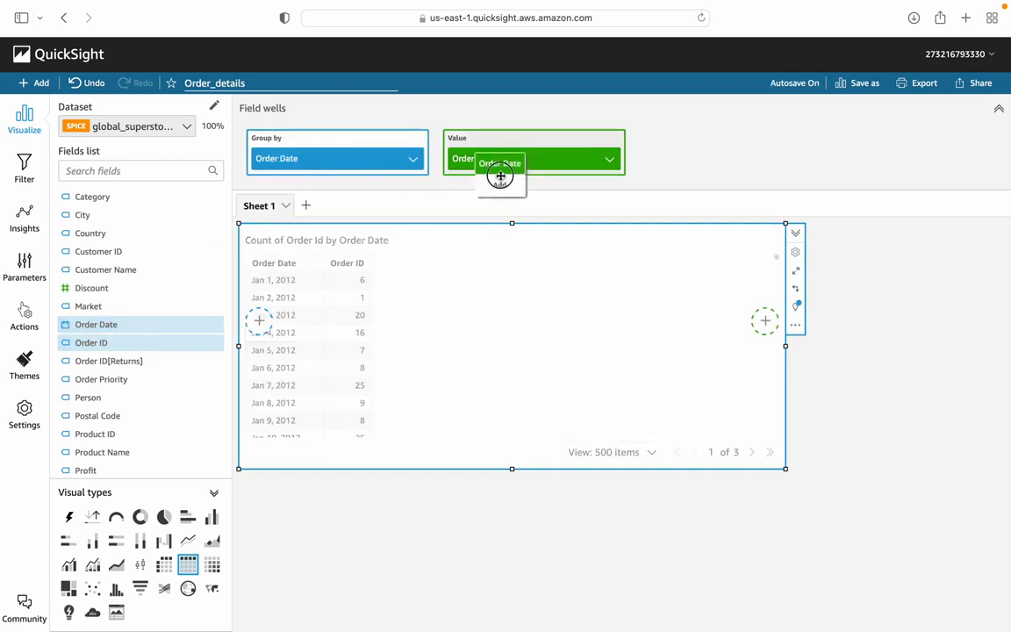
drag(501, 176, 501, 174)
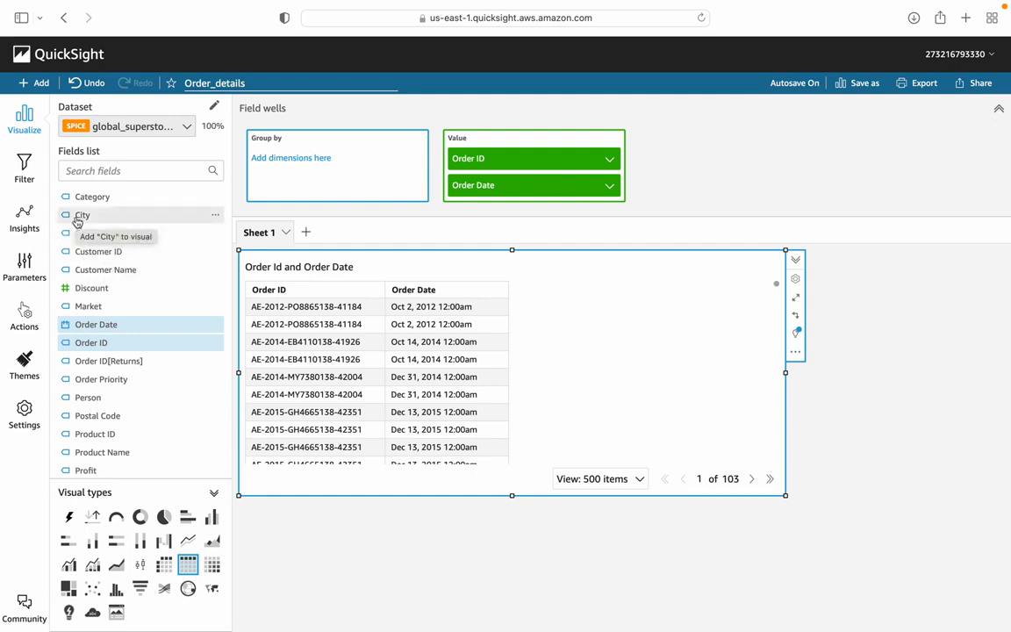
Step: Add City and Customer Name to the table as Value fields after Order Date
drag(76, 219, 769, 357)
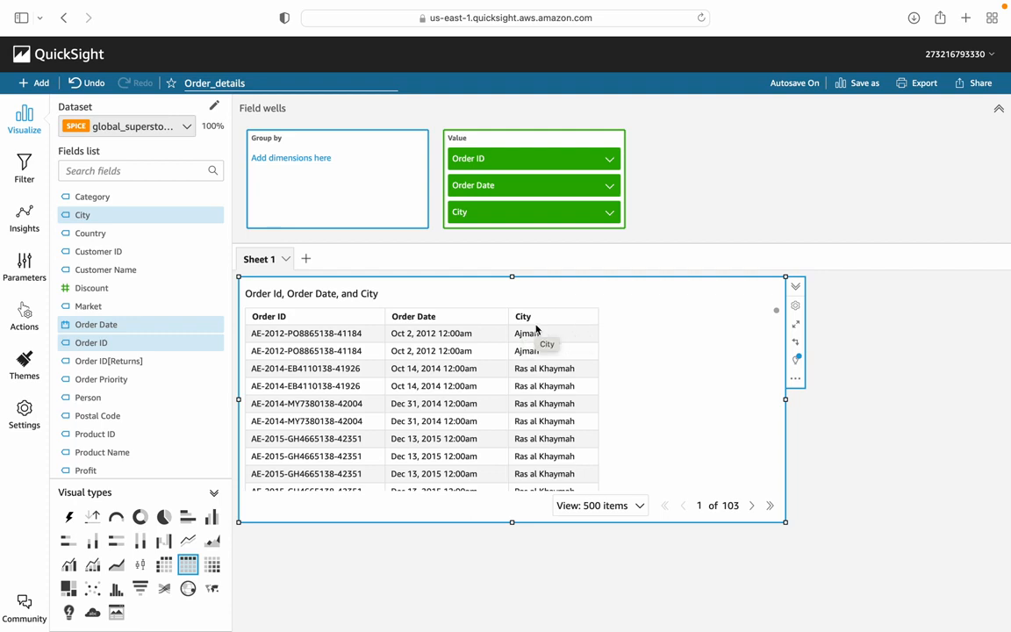
click(110, 270)
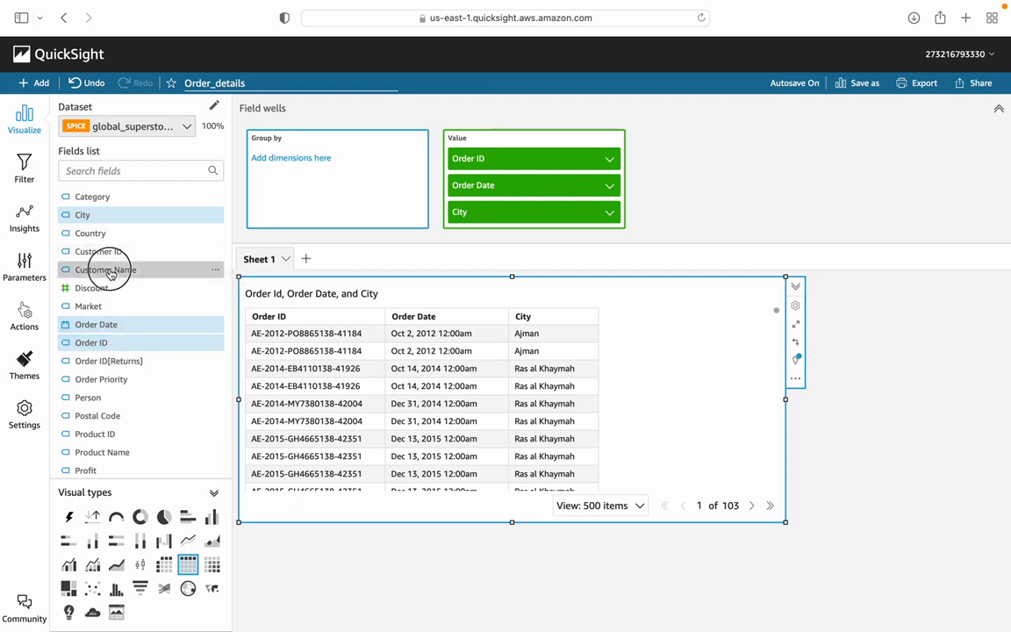
drag(291, 164, 517, 230)
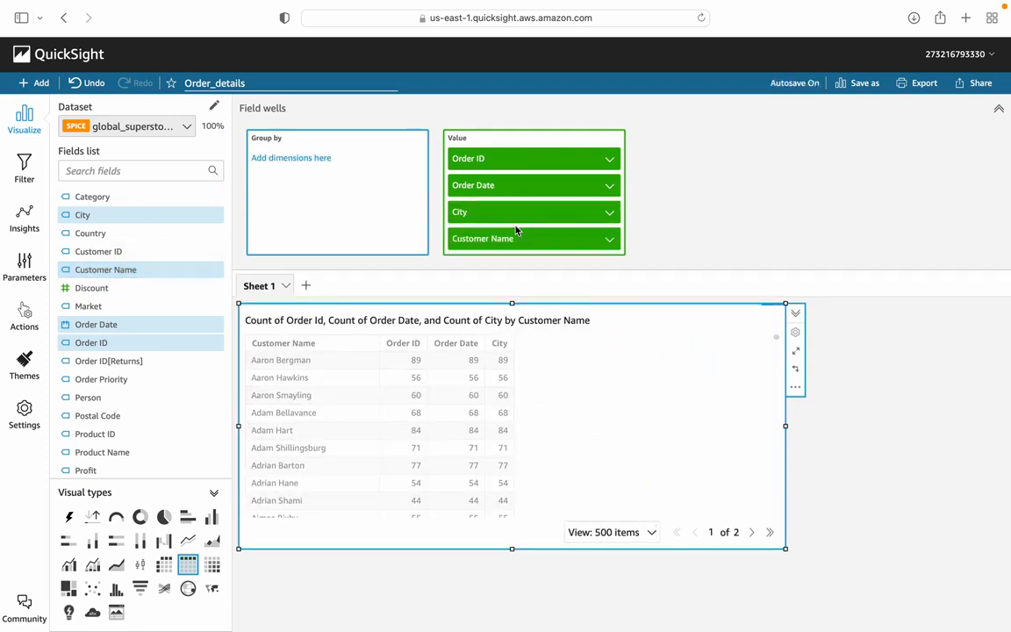
Step: Add the Quantity field to the table's Value fields after Customer Name
scroll(130, 418, down, 3)
scroll(130, 419, down, 2)
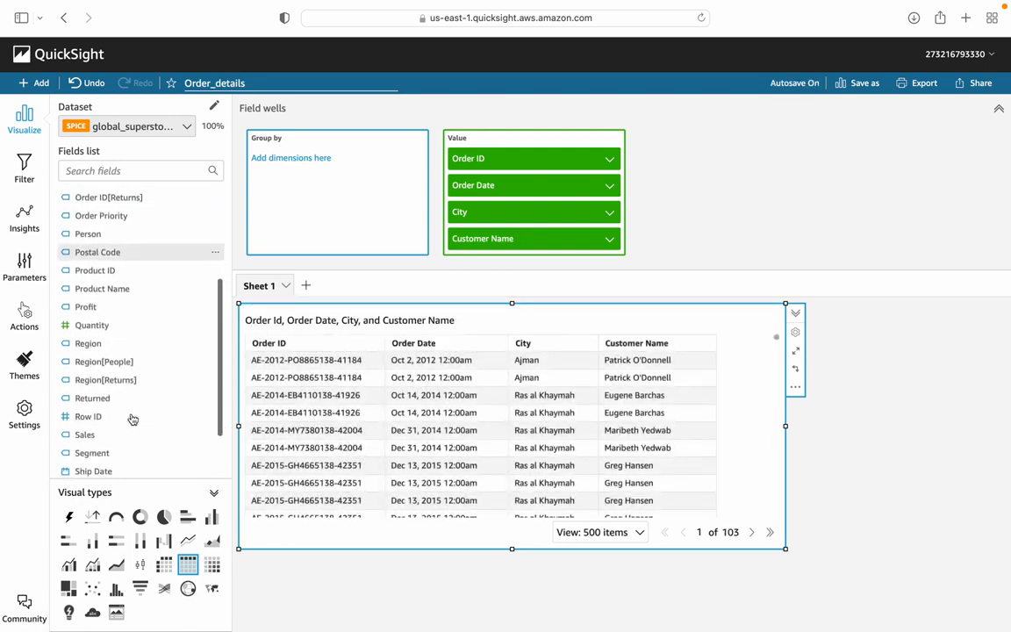
scroll(132, 419, down, 2)
scroll(132, 419, down, 2)
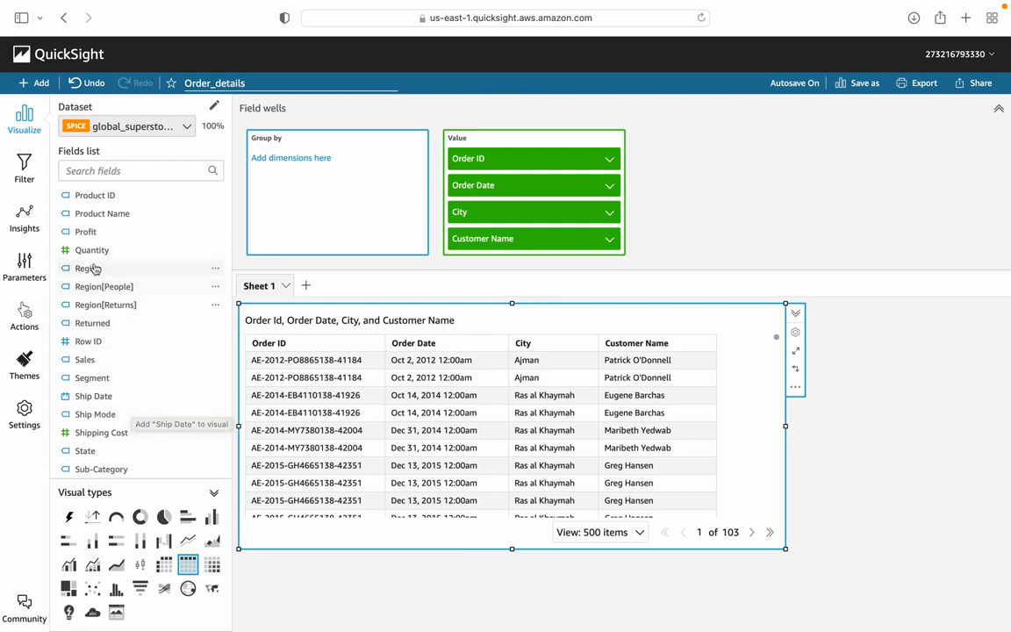
drag(135, 250, 555, 255)
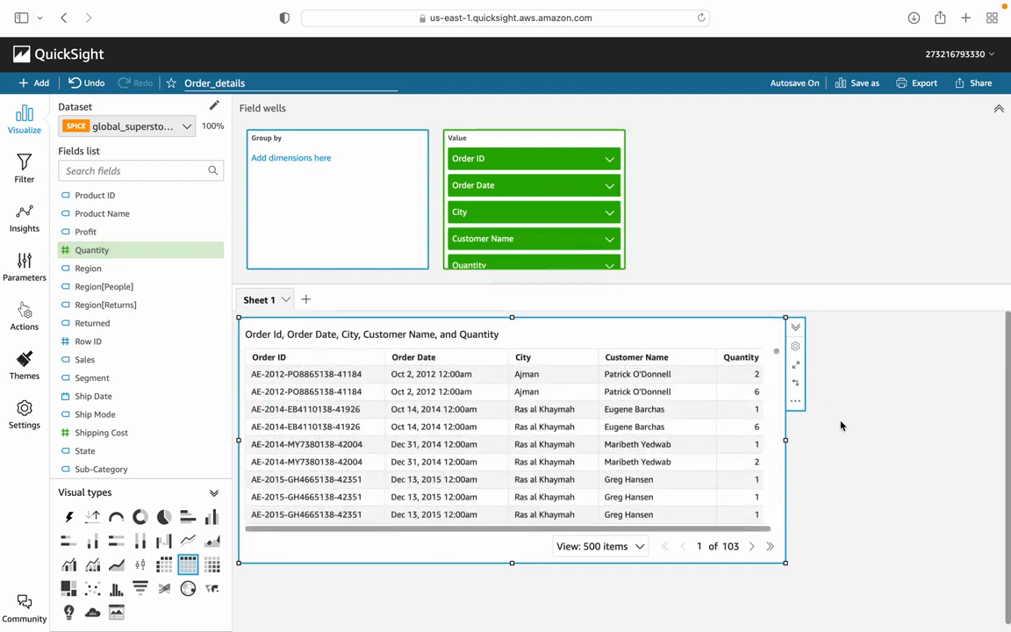
Step: Enlarge the table visual in width and height so more columns and rows fit, and deselect it
drag(786, 440, 866, 433)
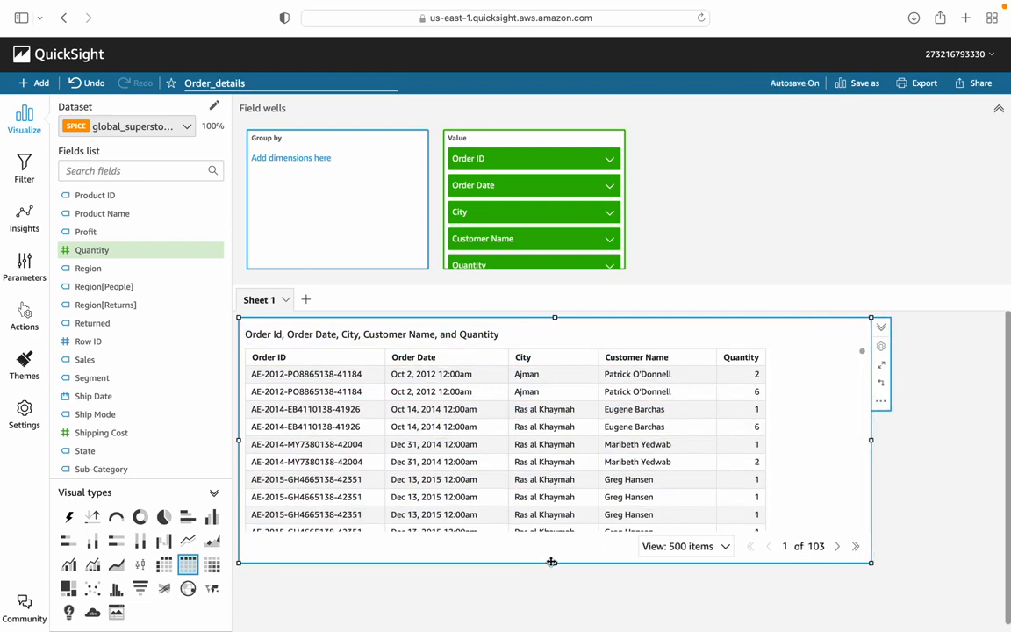
drag(552, 568, 551, 605)
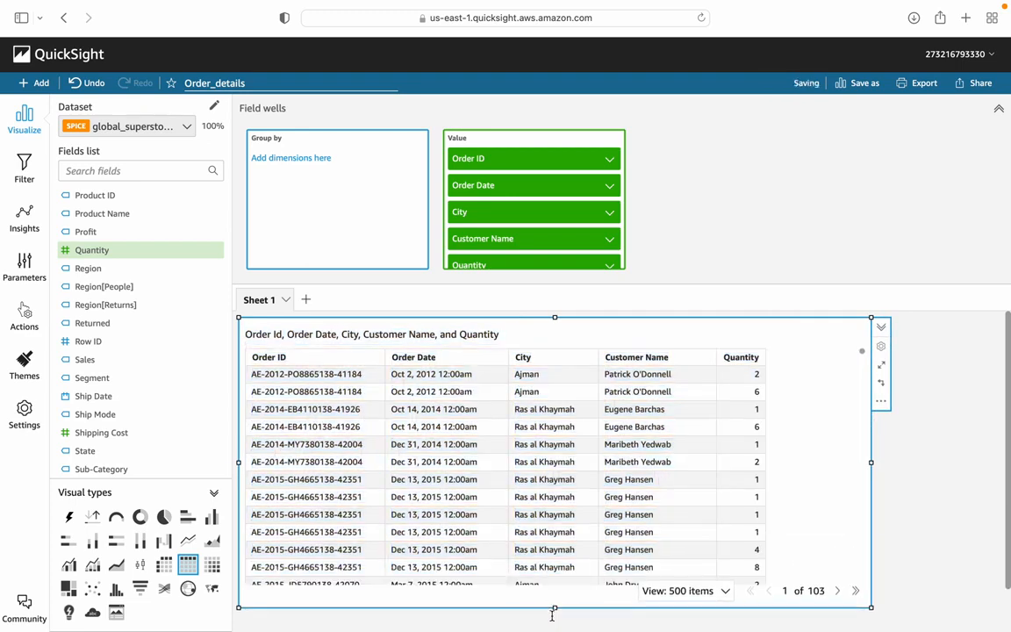
click(894, 458)
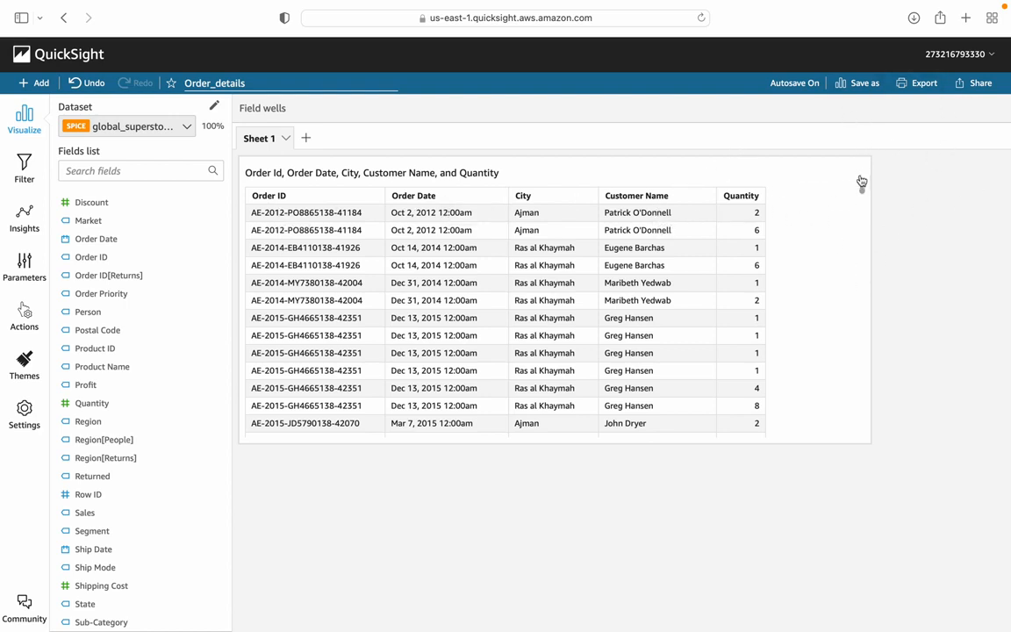
Step: Reorder the table's Value fields so that Quantity comes directly after Order ID
click(835, 254)
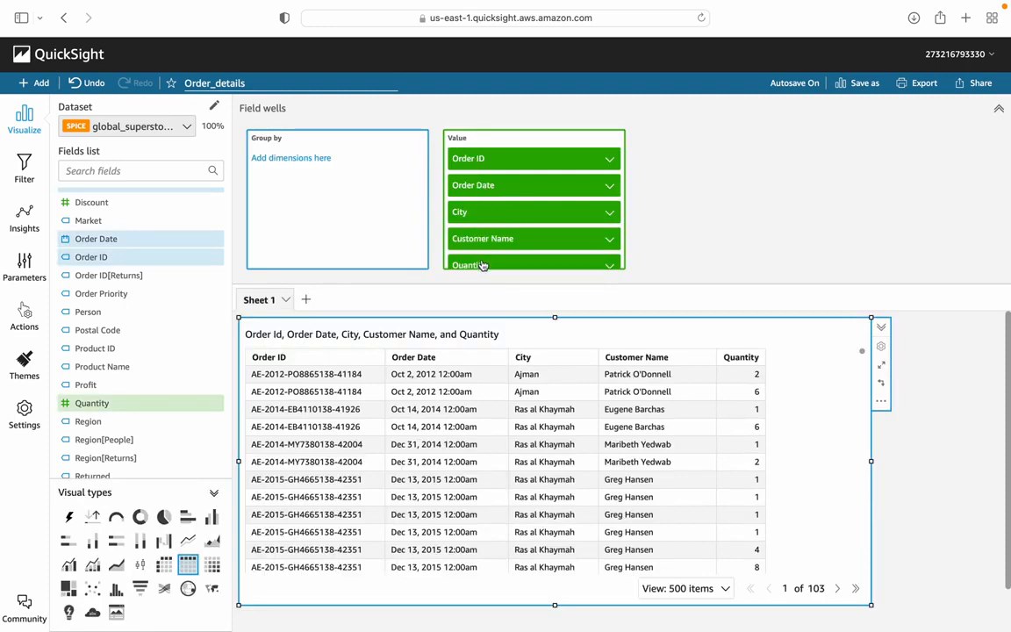
drag(481, 265, 485, 178)
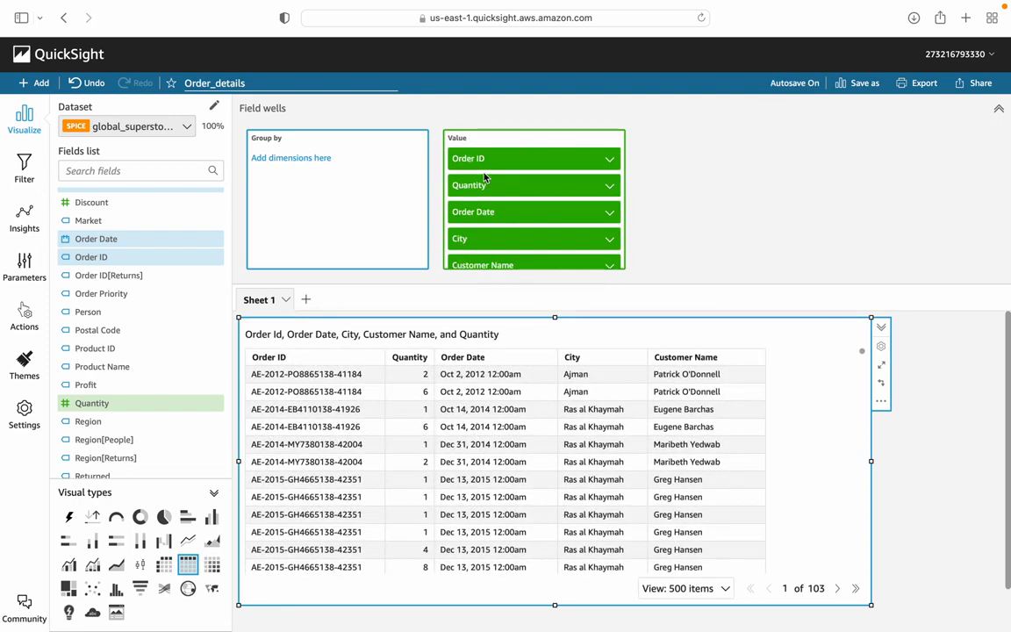
Step: Move the table's Quantity column rightward so it becomes the last column, after Customer Name
click(410, 358)
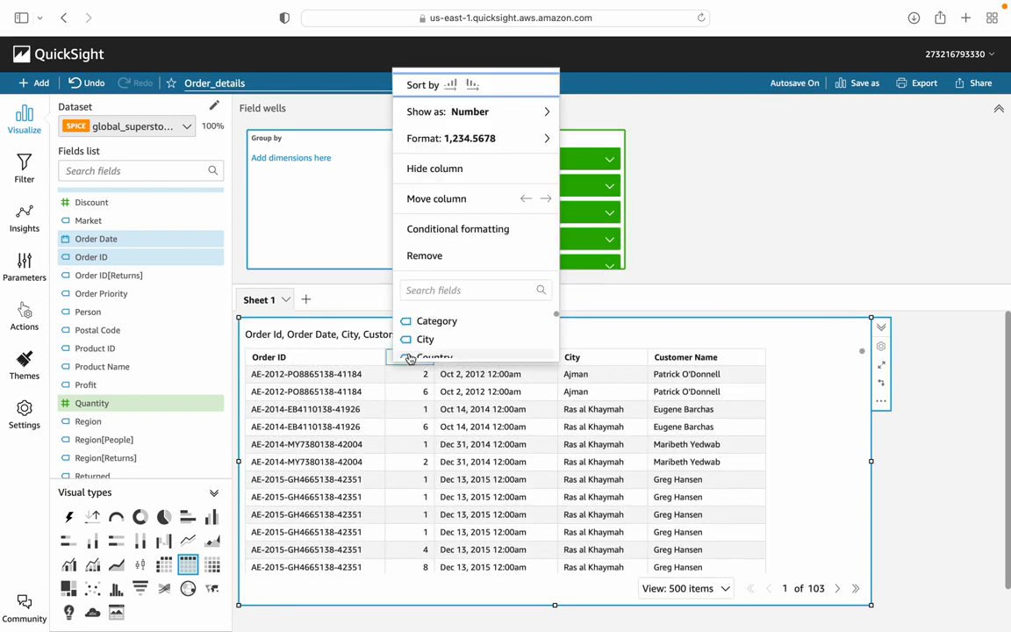
click(547, 200)
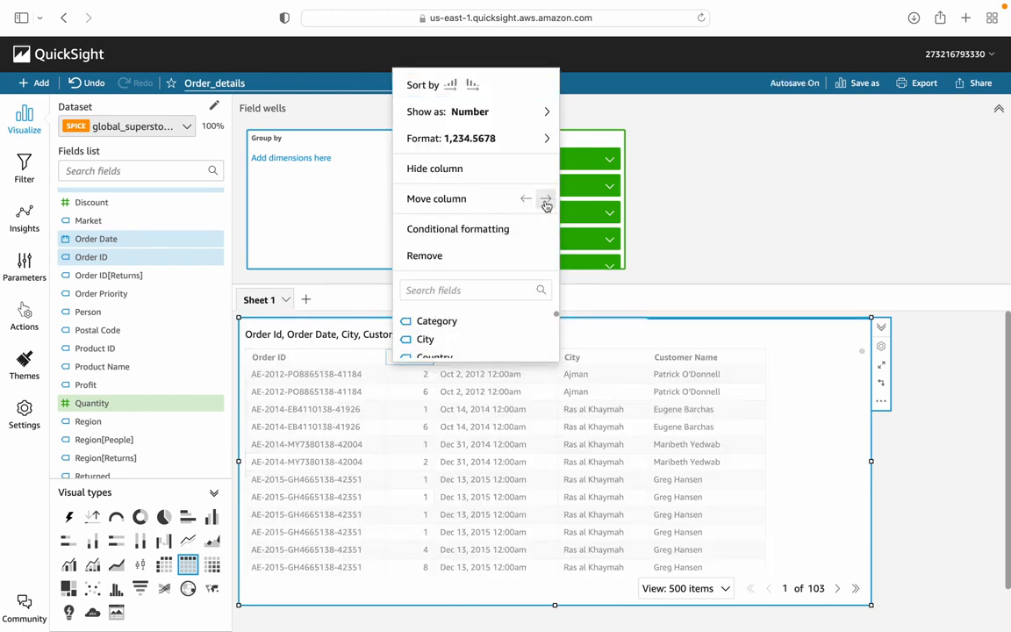
click(546, 201)
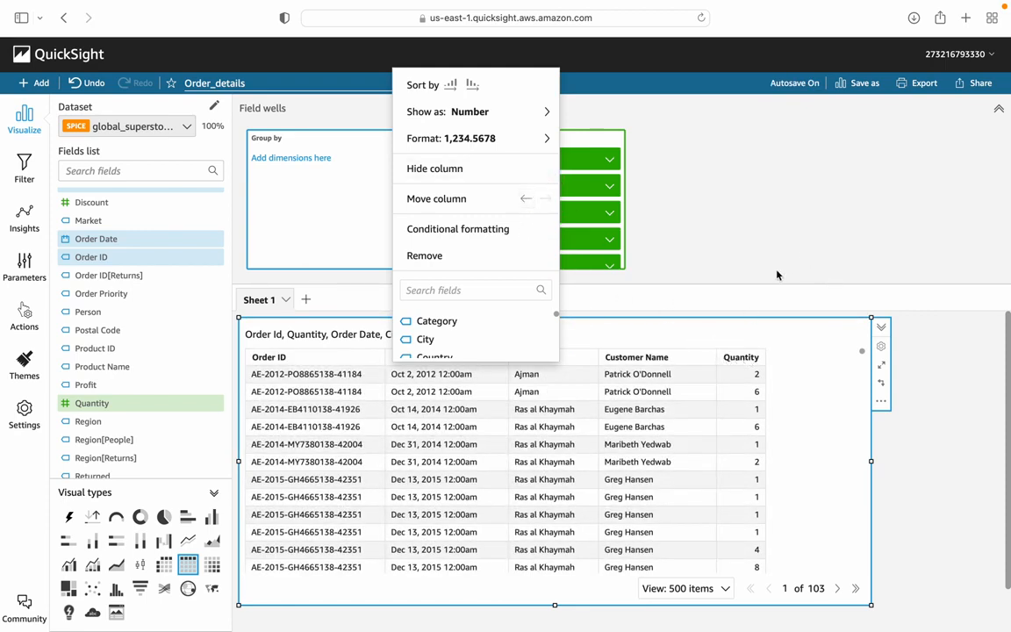
click(728, 246)
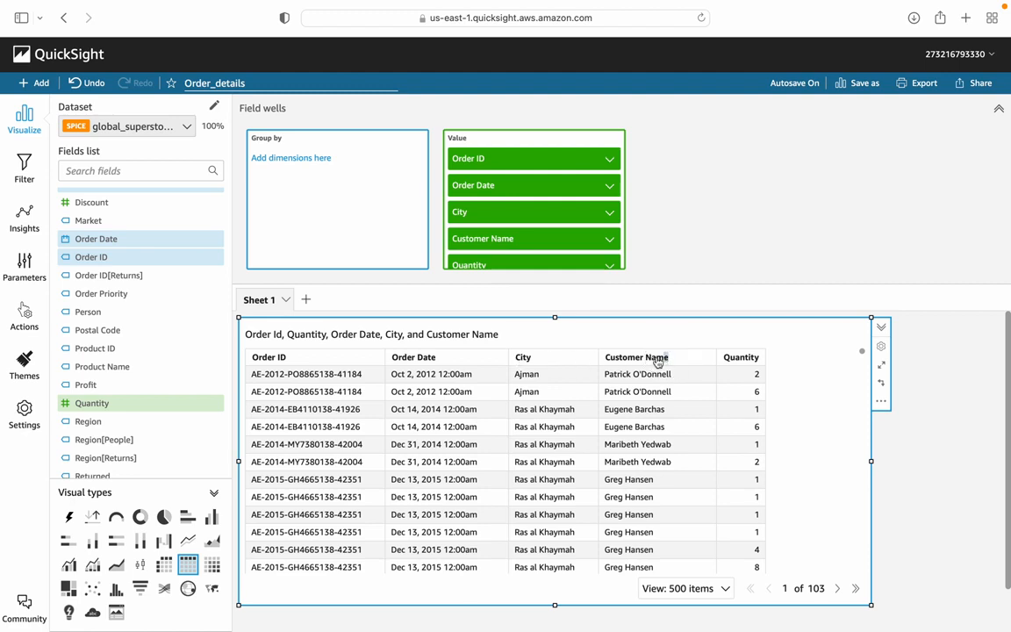
Step: Move the Customer Name column one place left so it sits between Order Date and City
click(659, 359)
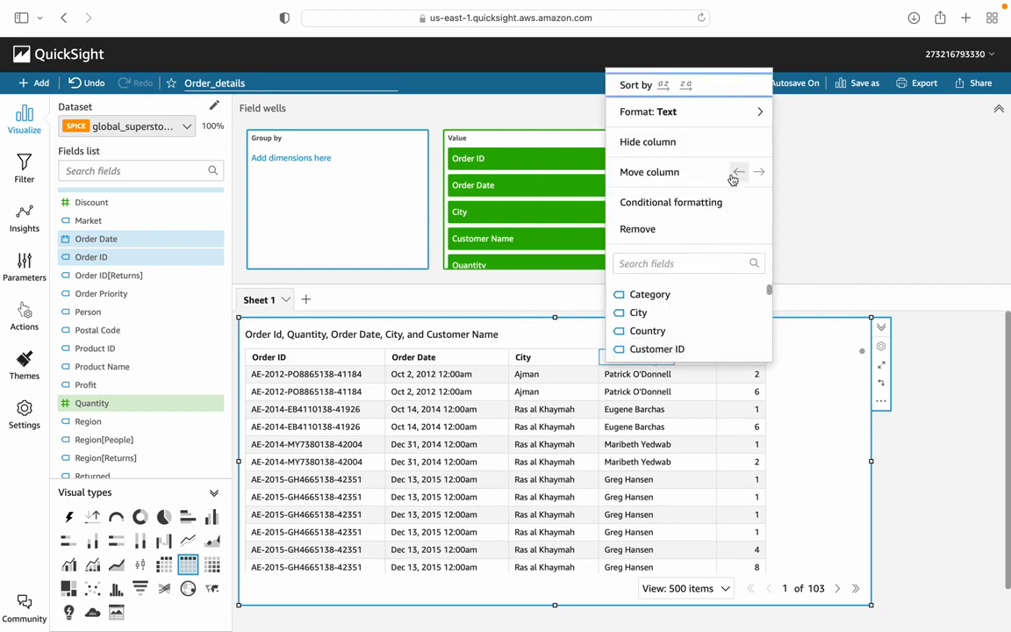
click(737, 173)
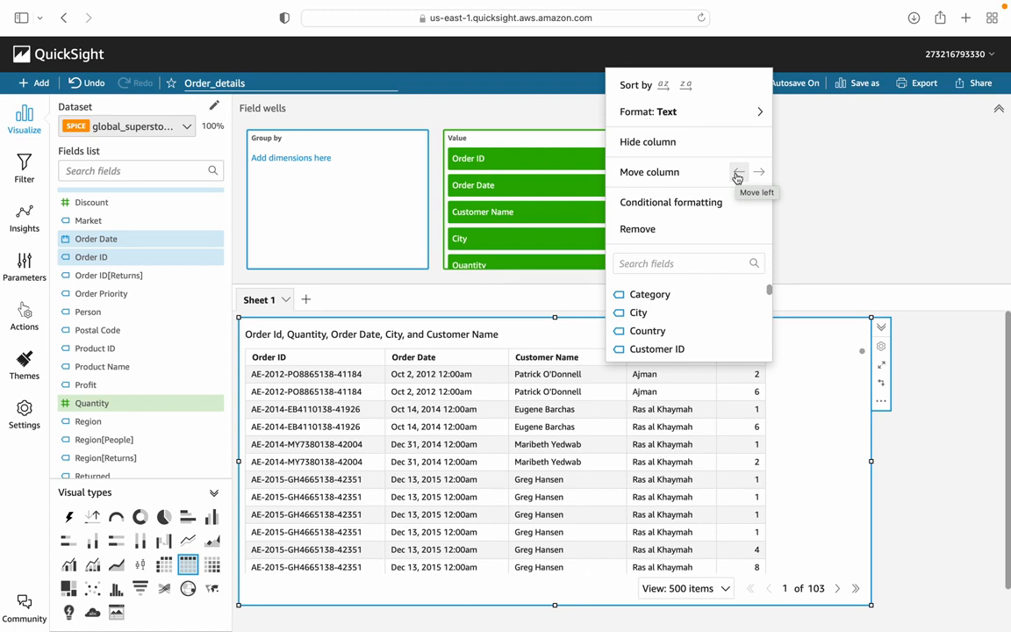
click(846, 210)
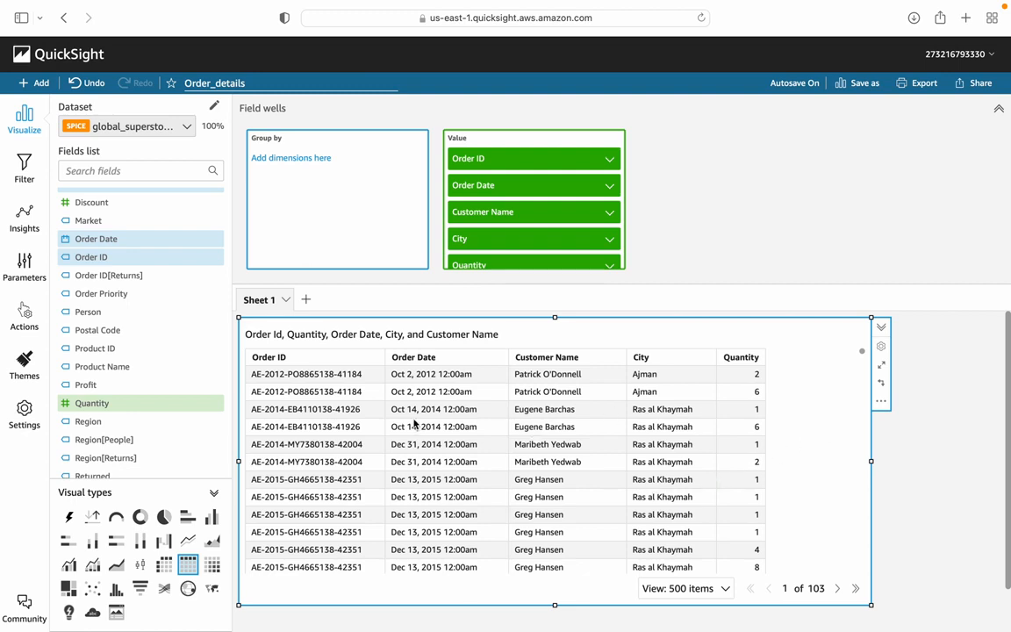
click(275, 360)
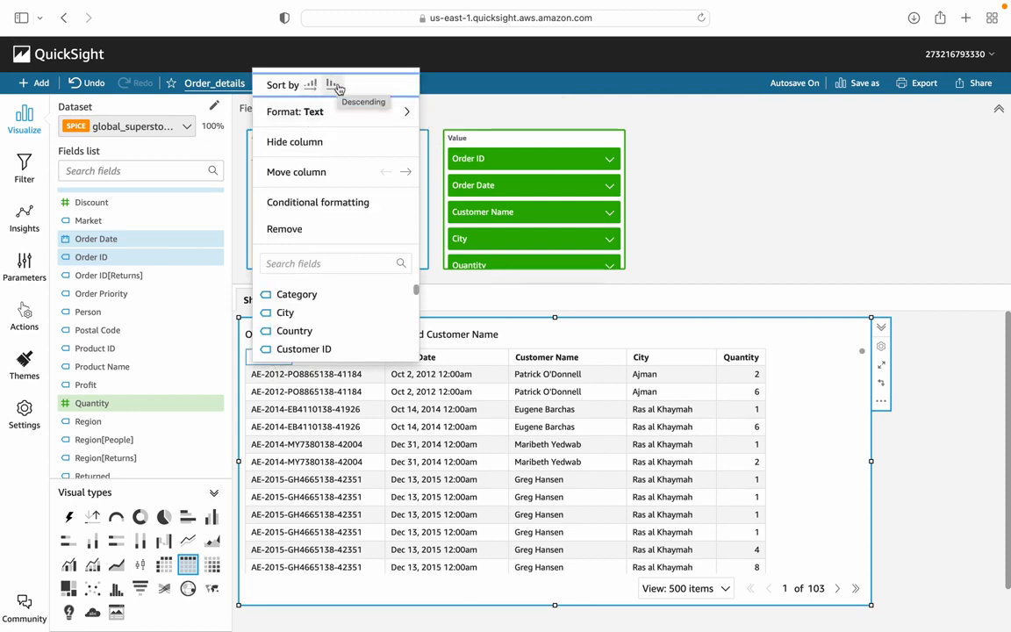
mouse_move(335, 111)
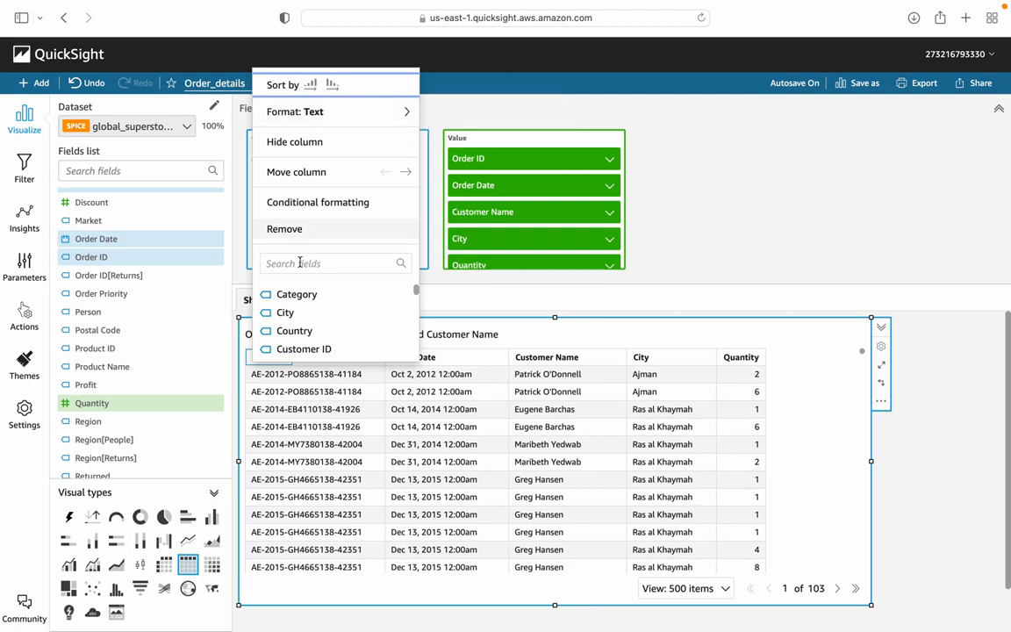
click(673, 261)
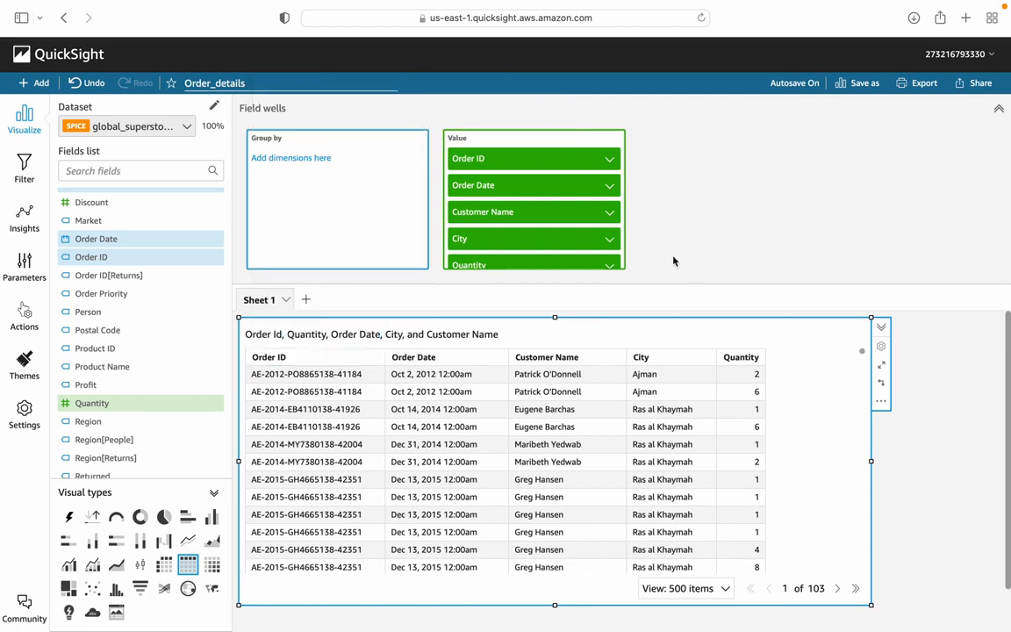
Step: Sort the table by Order Date in ascending order
click(420, 356)
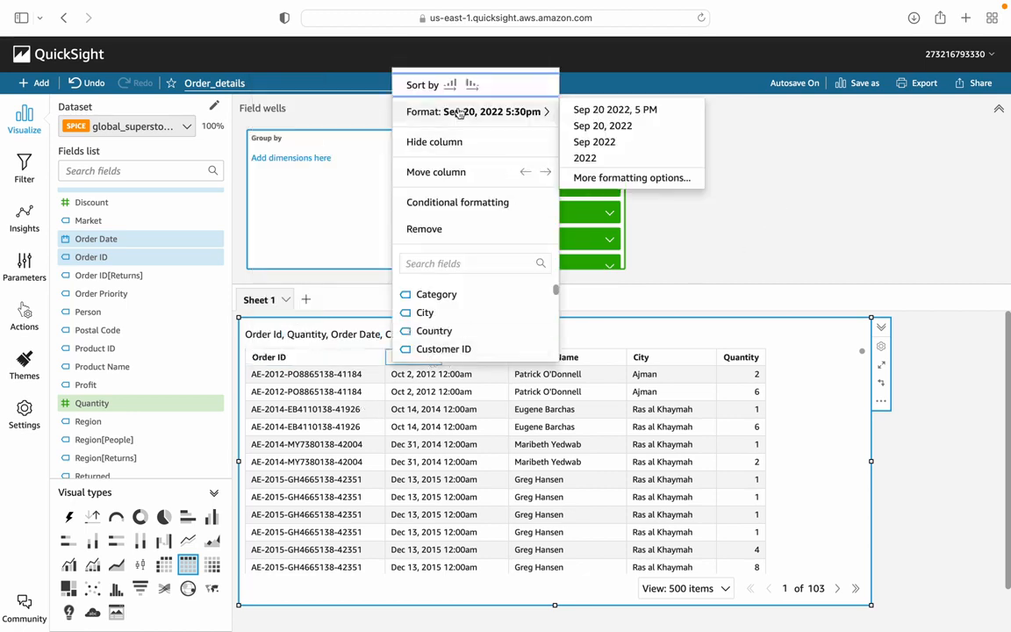
click(451, 85)
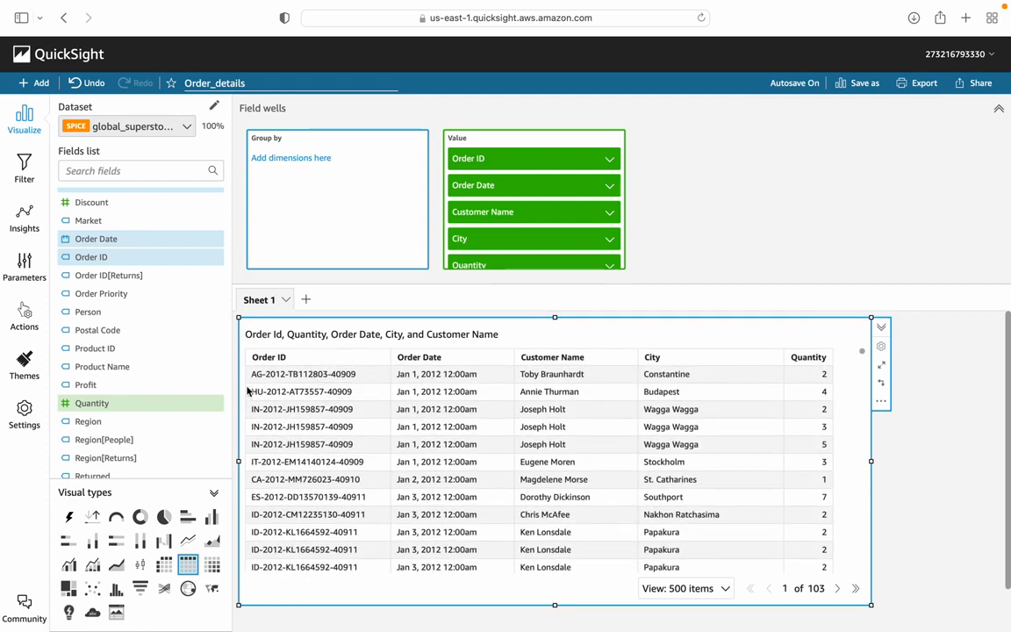
Step: Rename Sheet 1 as "Order details"
double_click(261, 301)
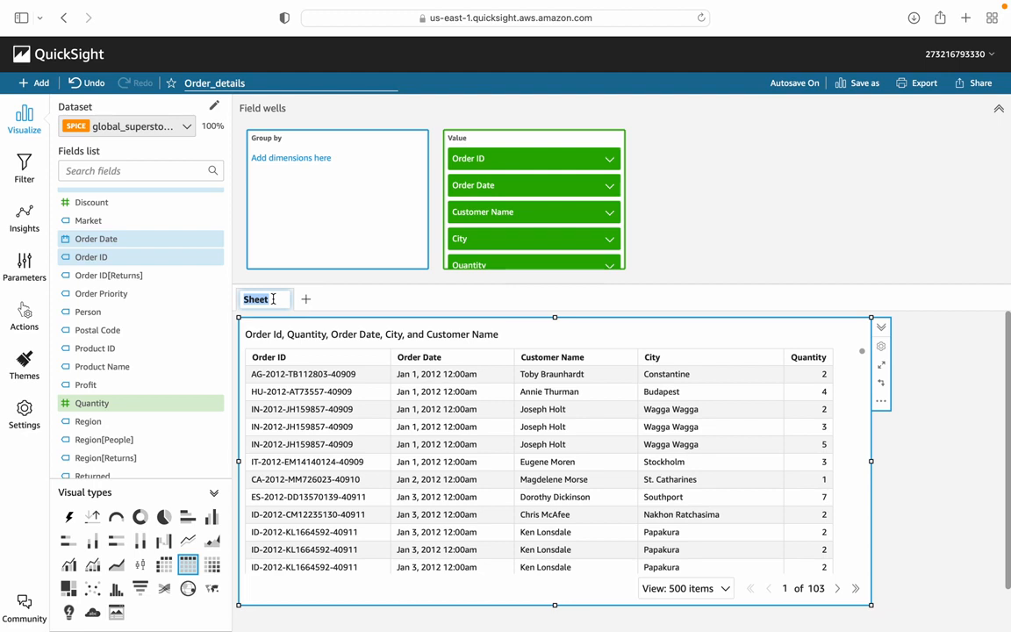
text(Ord)
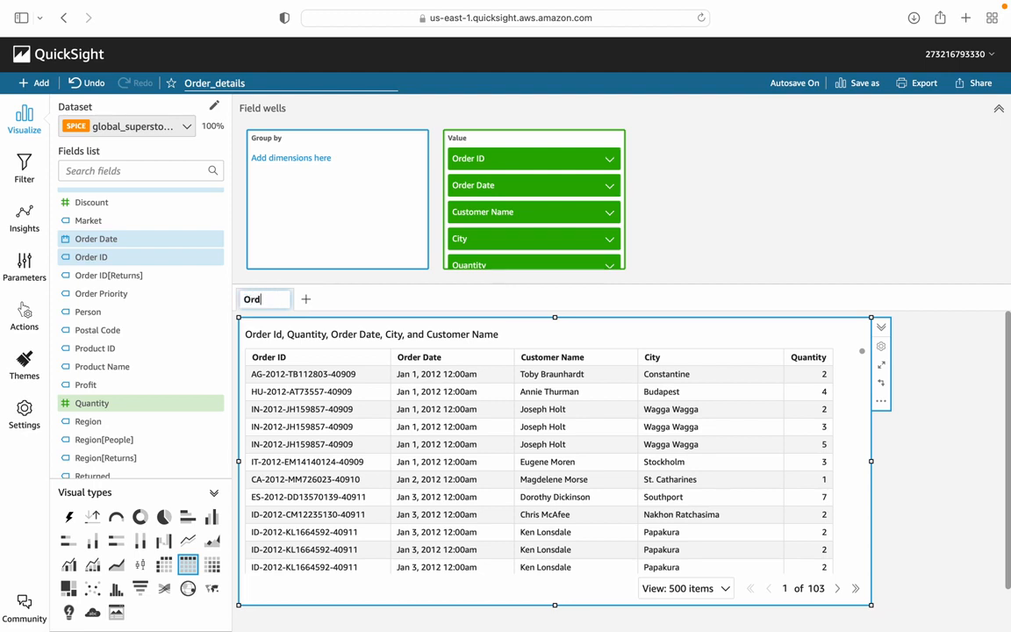
text(er details)
key(Return)
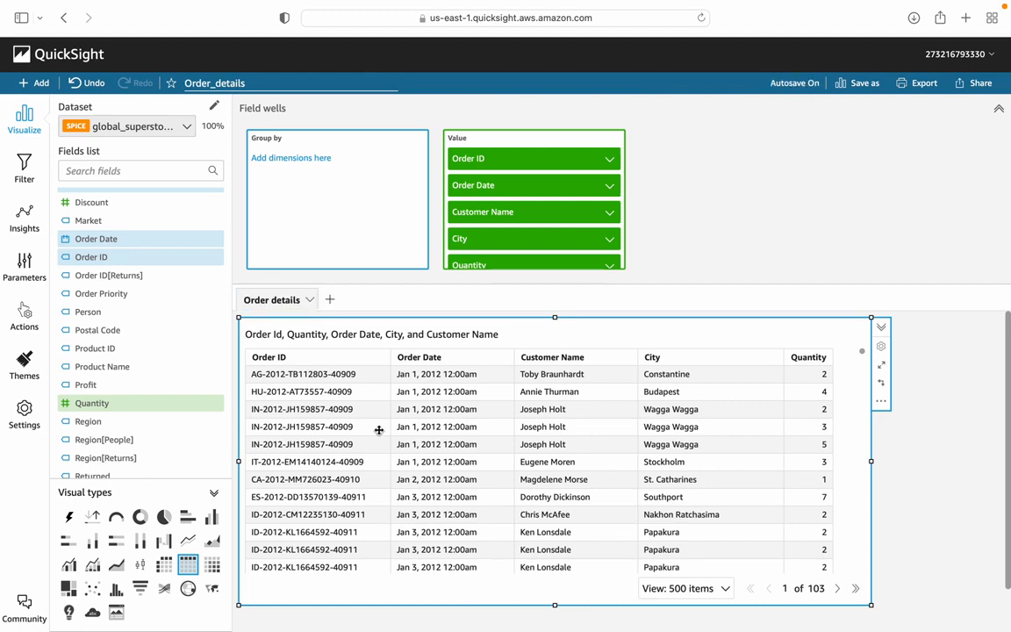
click(397, 334)
click(396, 333)
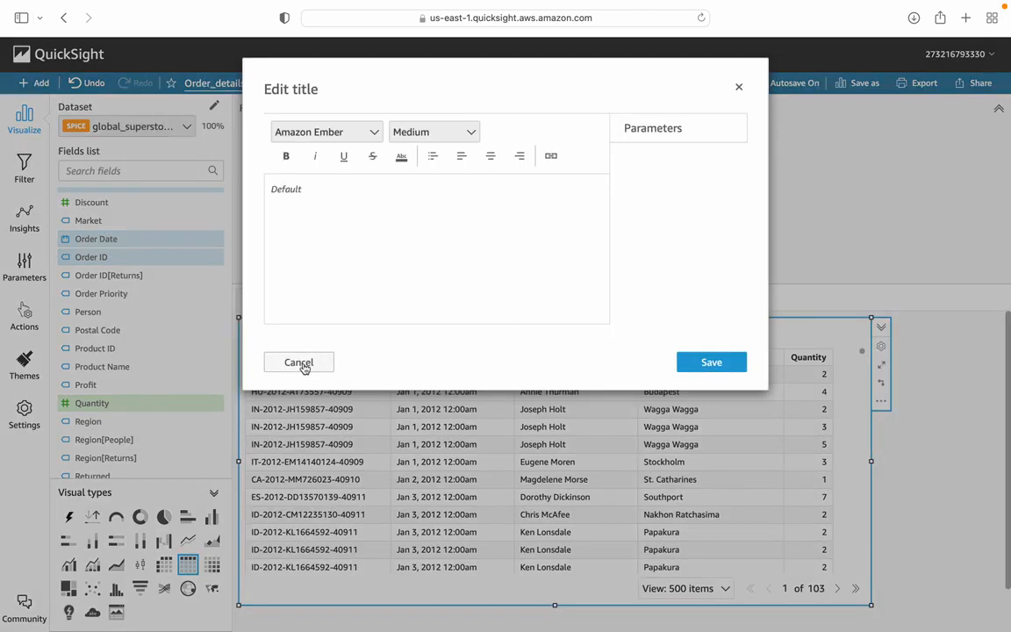
click(300, 363)
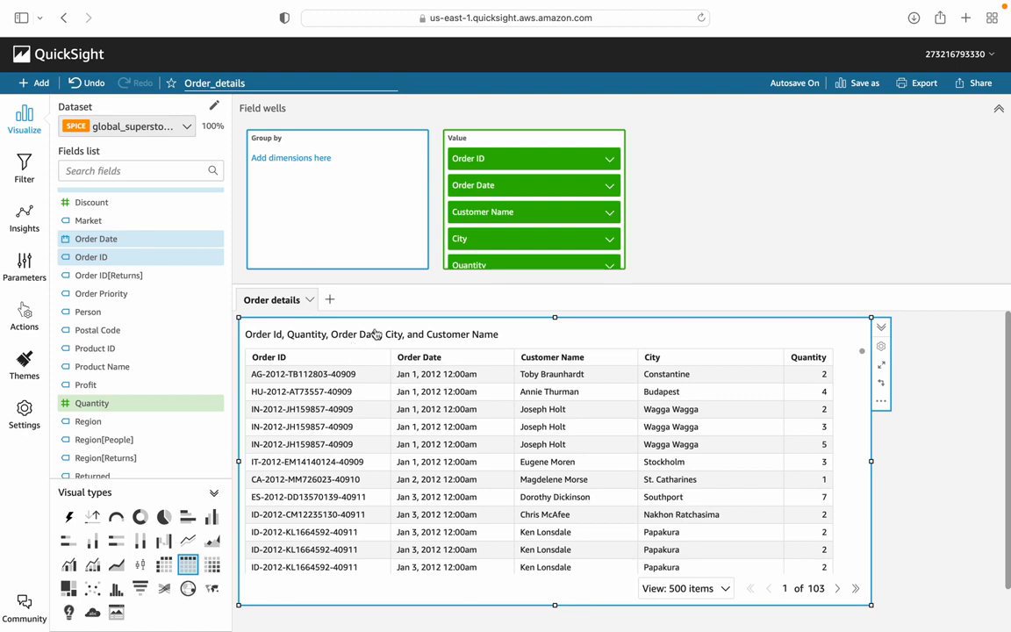
Step: Examine the table visual's formatting options for title, headers, cells, totals and field styling
click(882, 348)
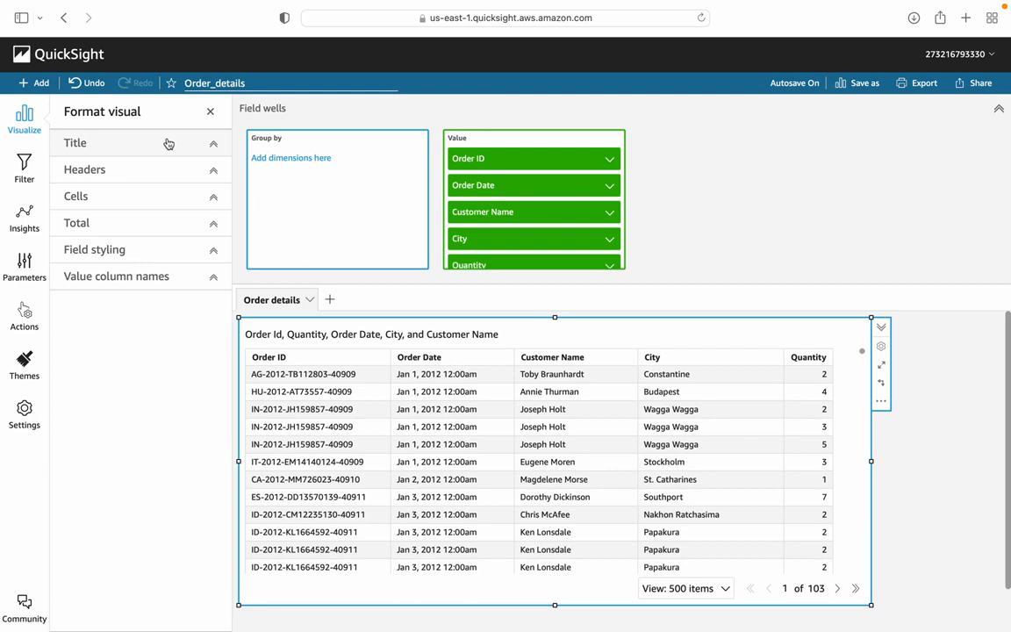
click(212, 146)
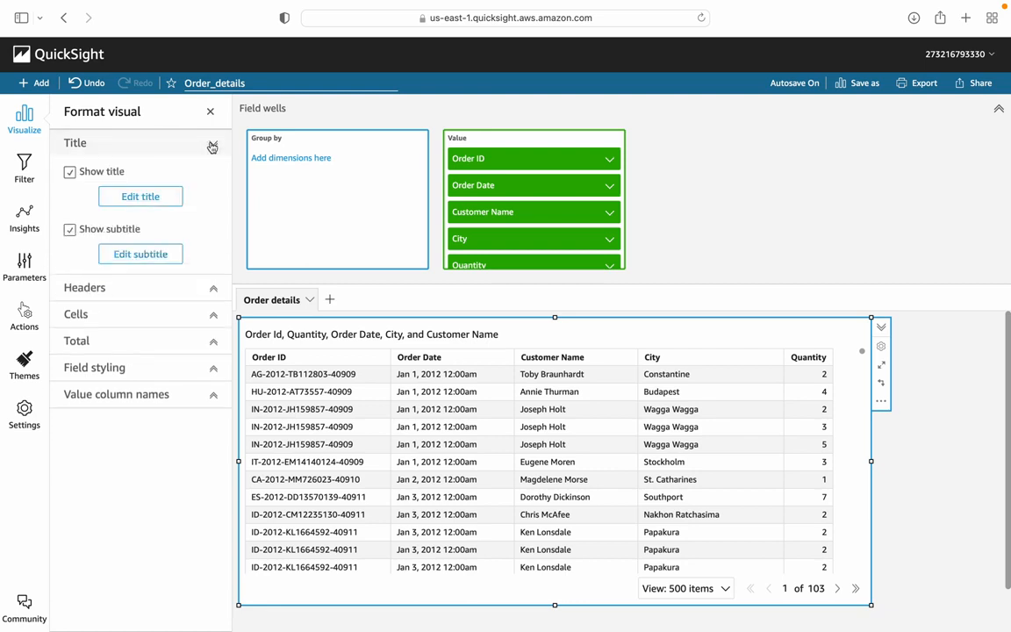
click(214, 289)
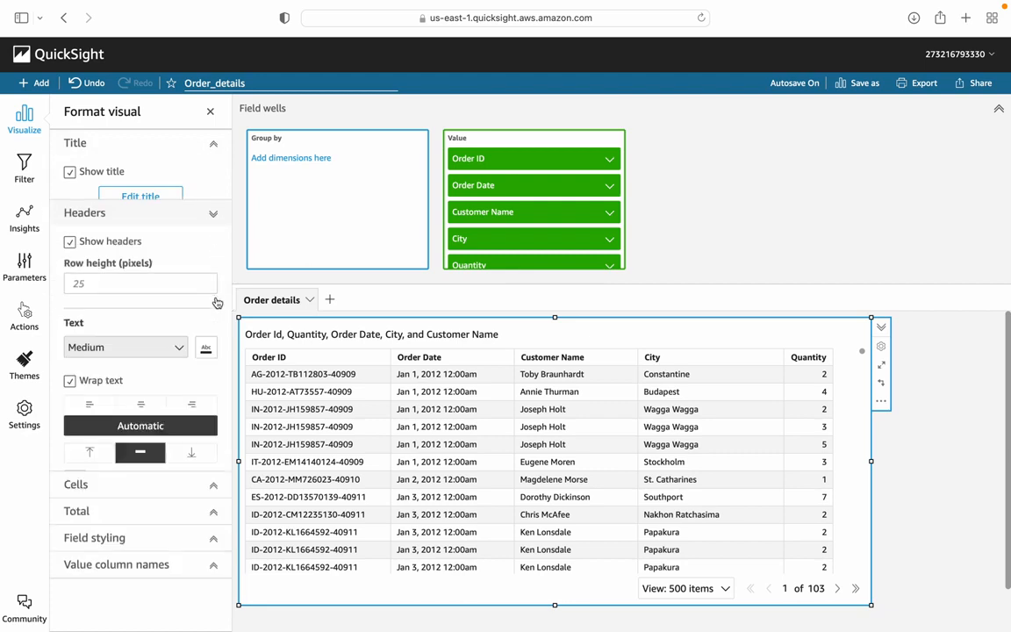
scroll(220, 389, down, 2)
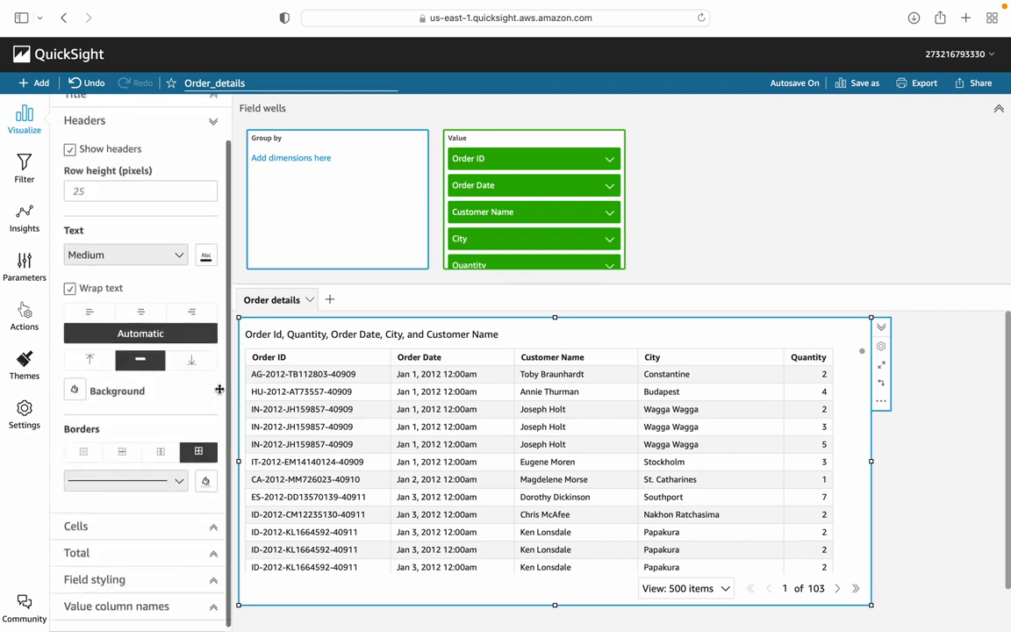
scroll(201, 399, down, 1)
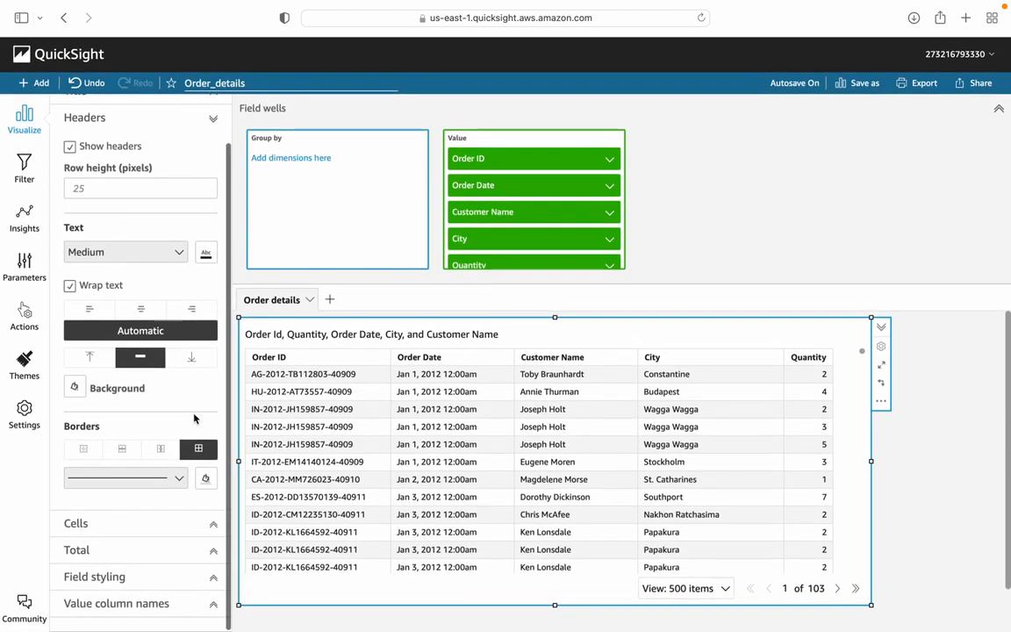
click(214, 529)
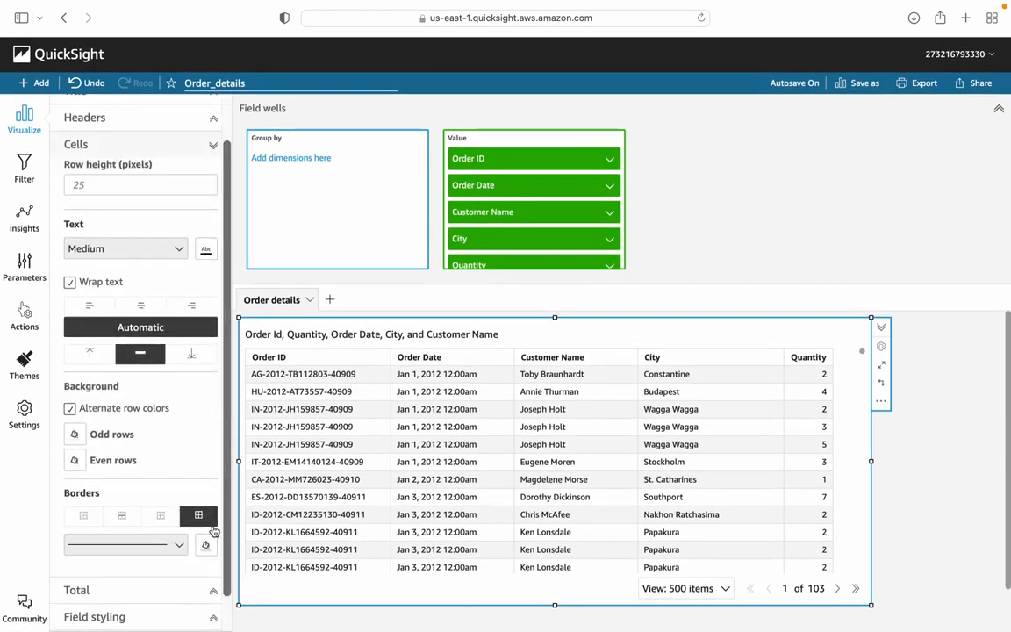
click(215, 591)
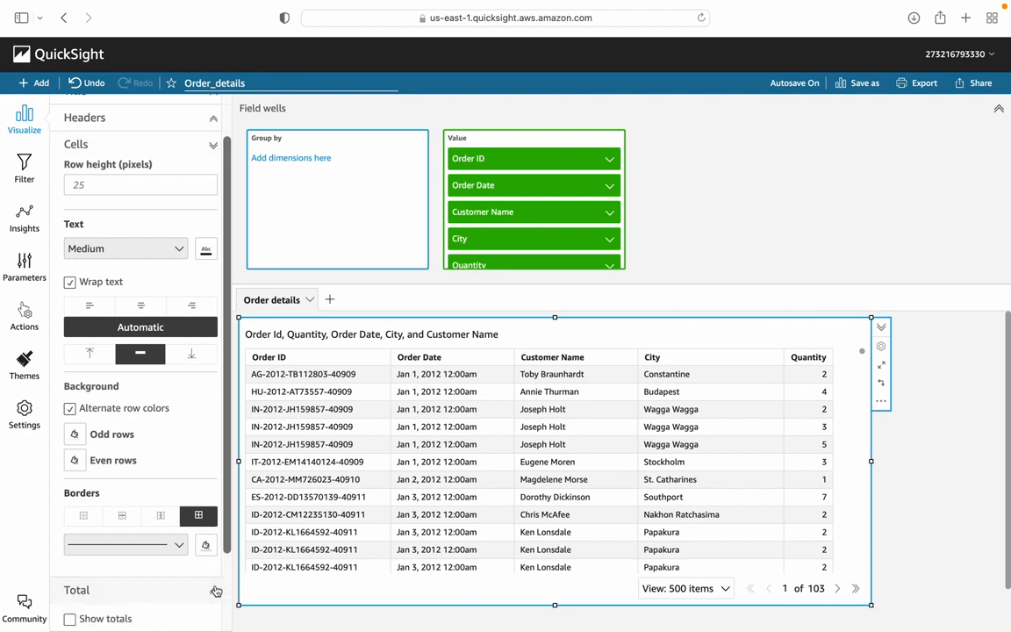
drag(220, 544, 224, 612)
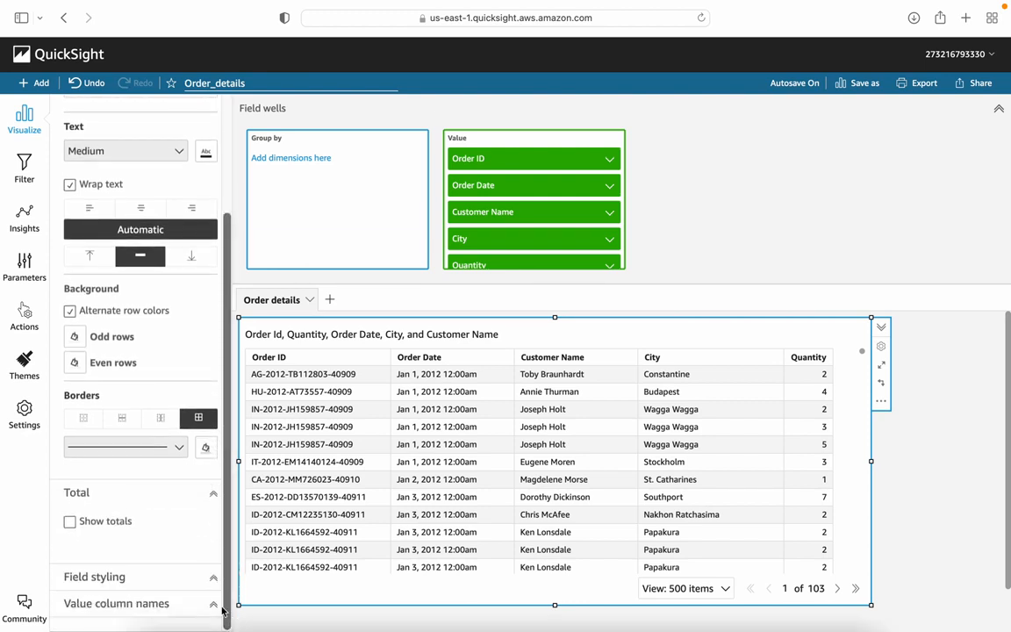
click(214, 580)
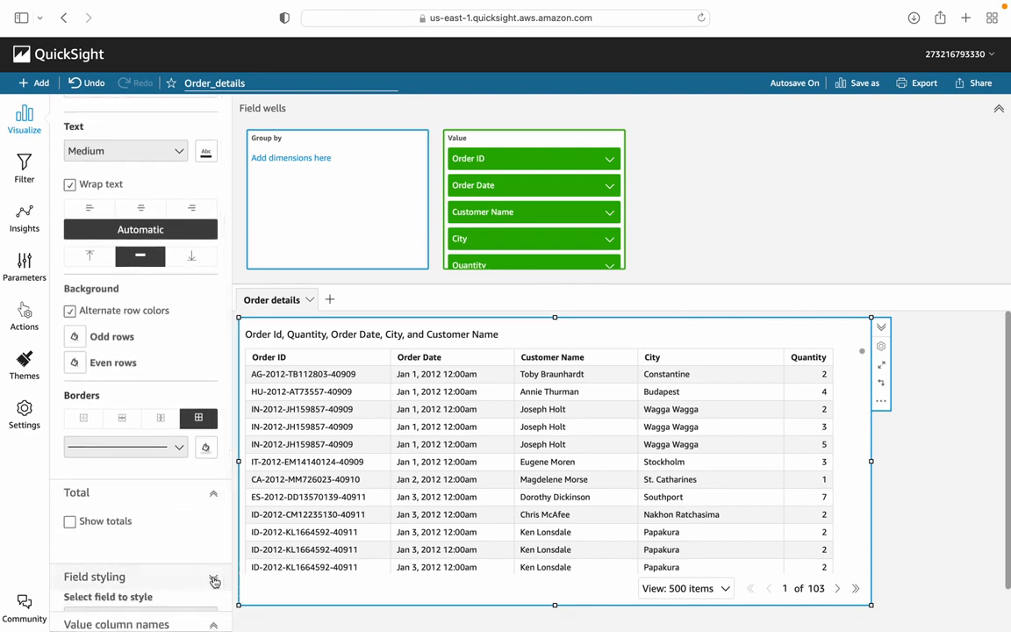
scroll(140, 474, down, 3)
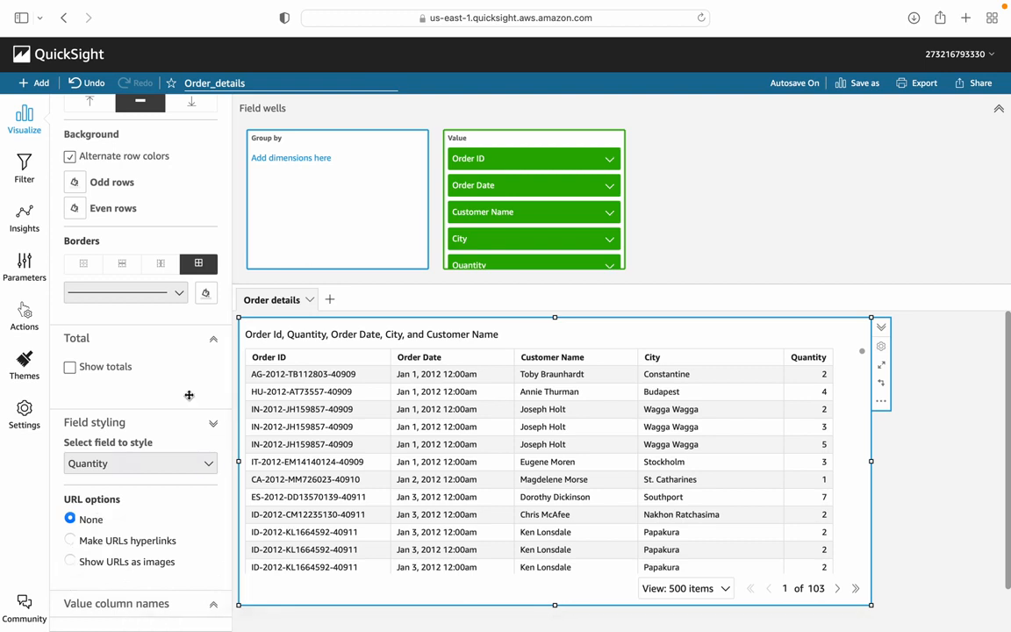
scroll(188, 395, up, 5)
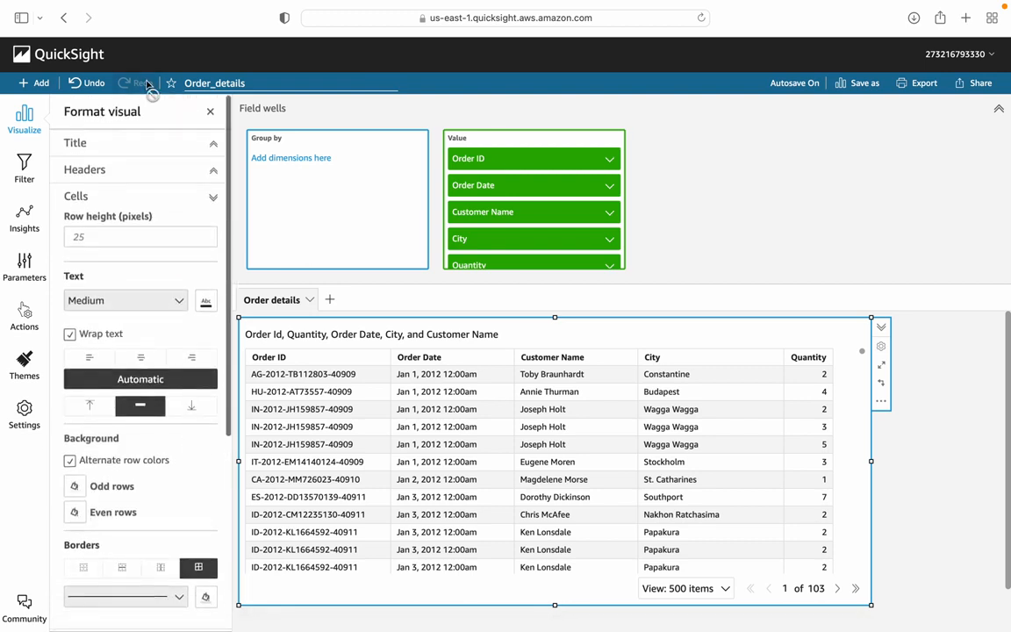
Step: Enter "Order Details" as the table visual's custom title
click(210, 143)
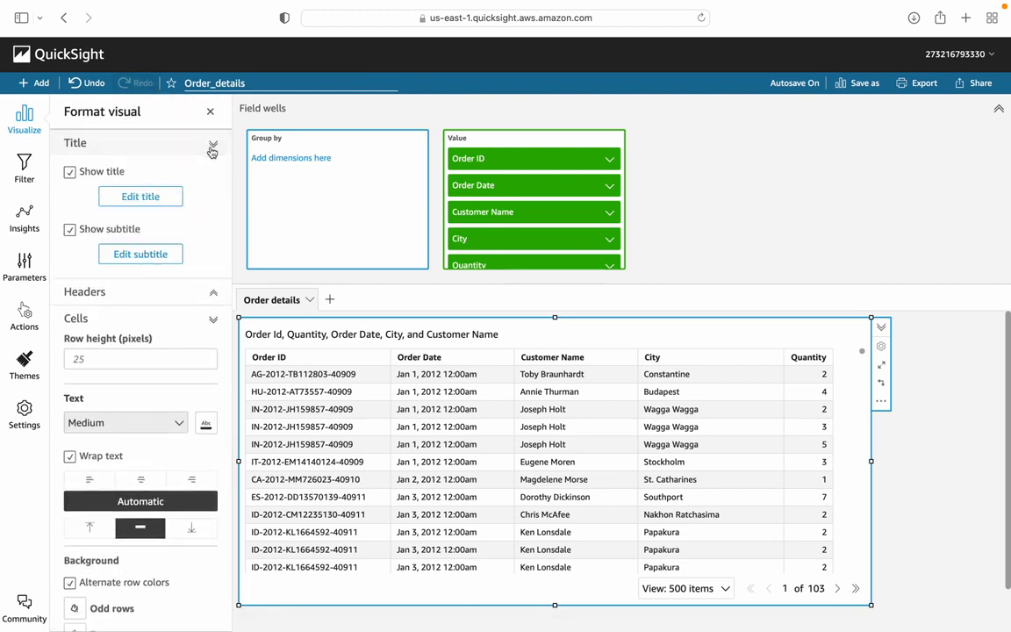
click(132, 198)
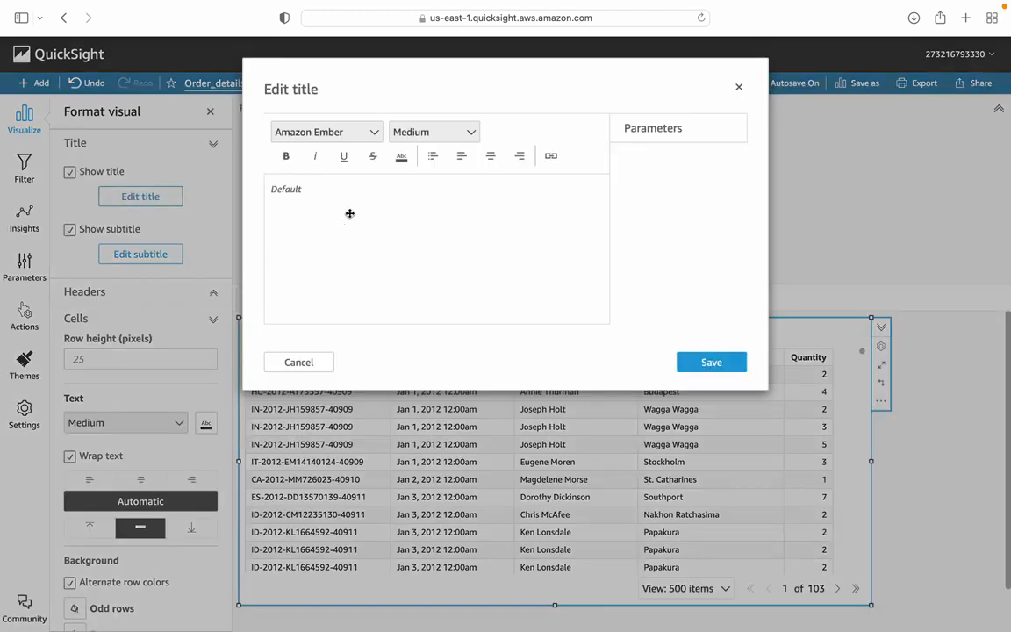
text(Or)
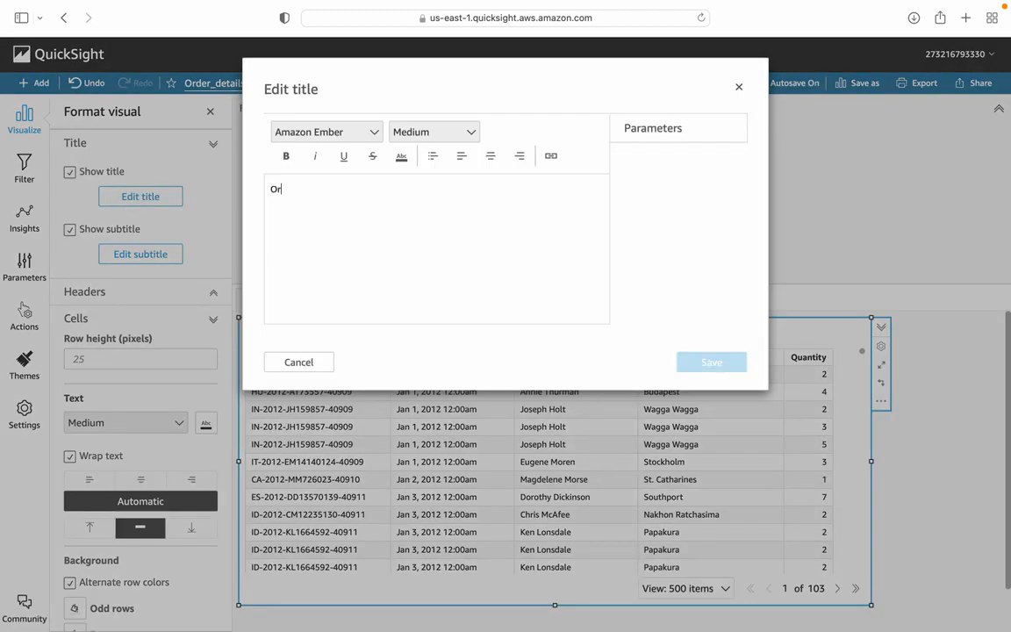
click(293, 201)
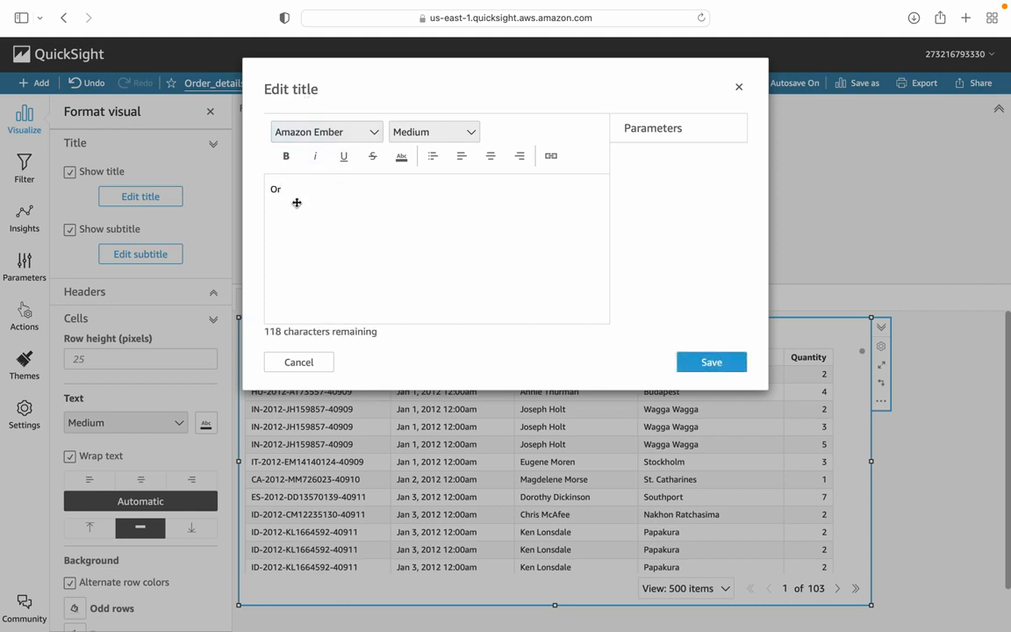
text(der Details)
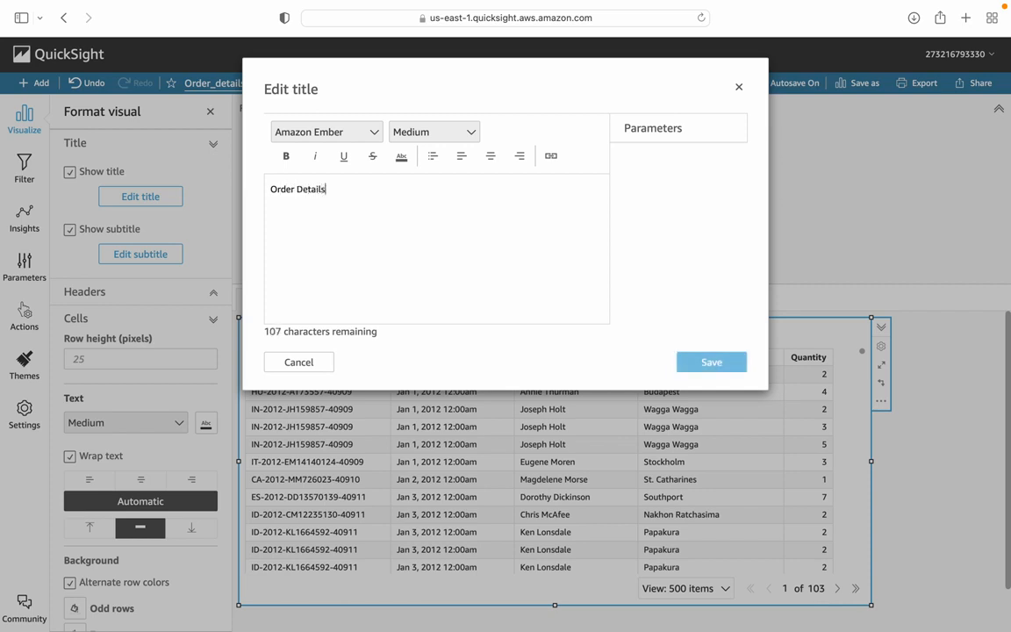
Step: Make the table visual's "Order Details" title bold and set its text size to Extra large
click(288, 160)
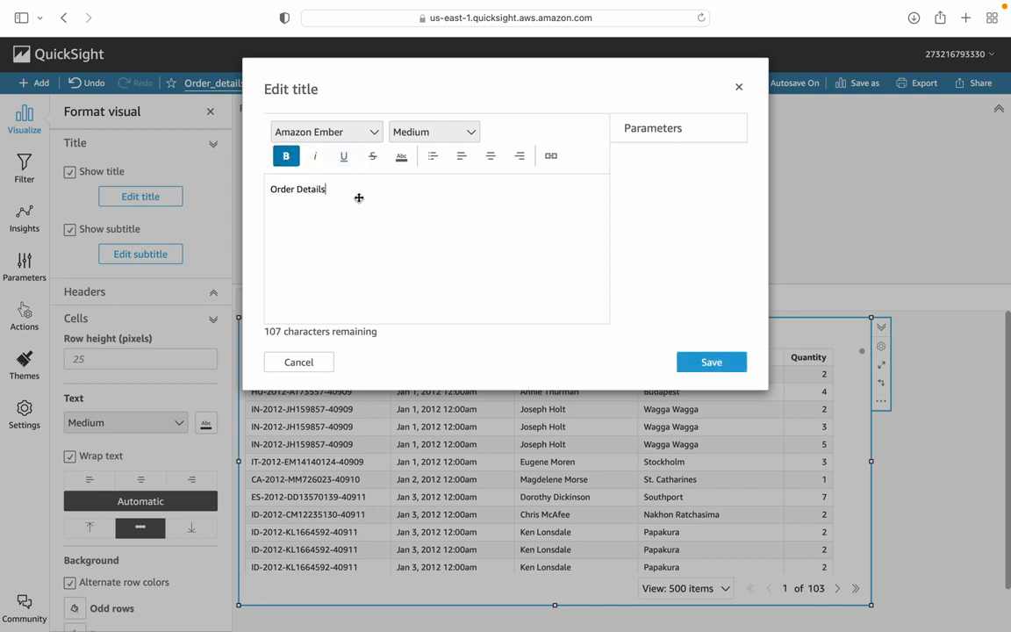
click(459, 132)
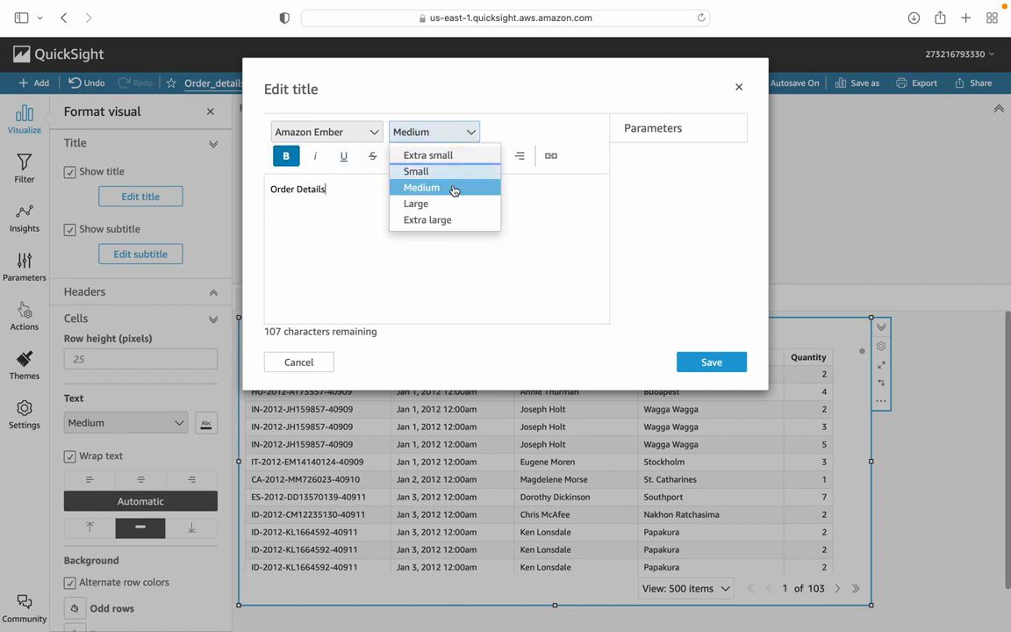
click(449, 221)
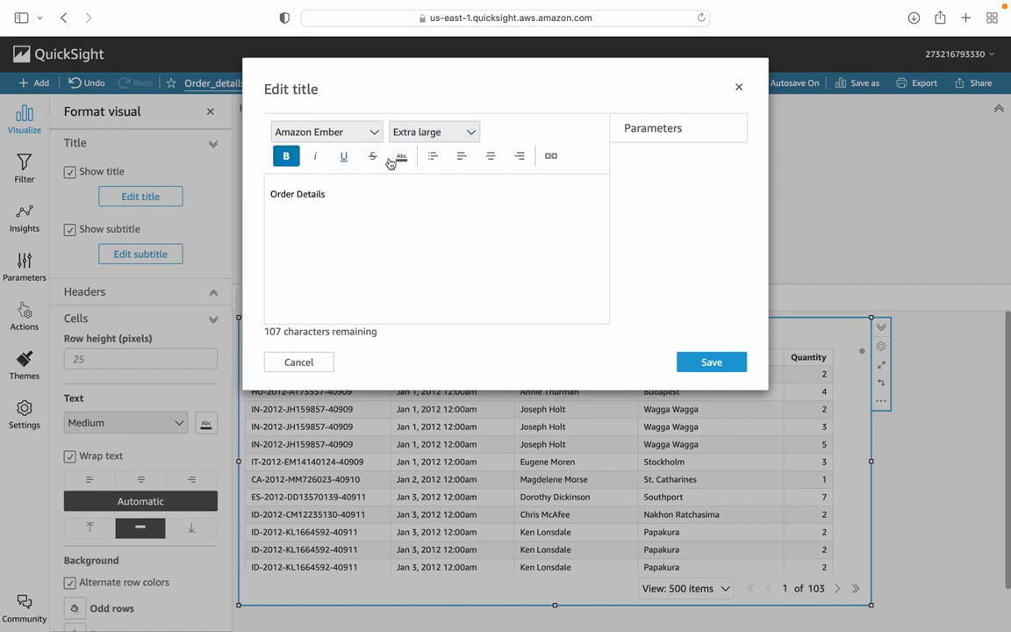
click(375, 132)
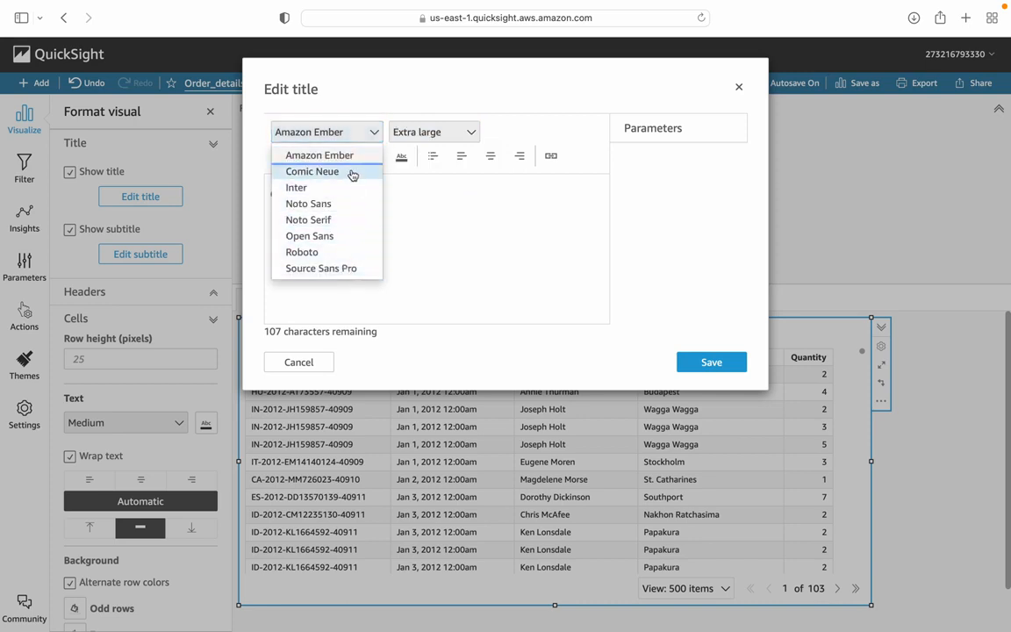
click(457, 288)
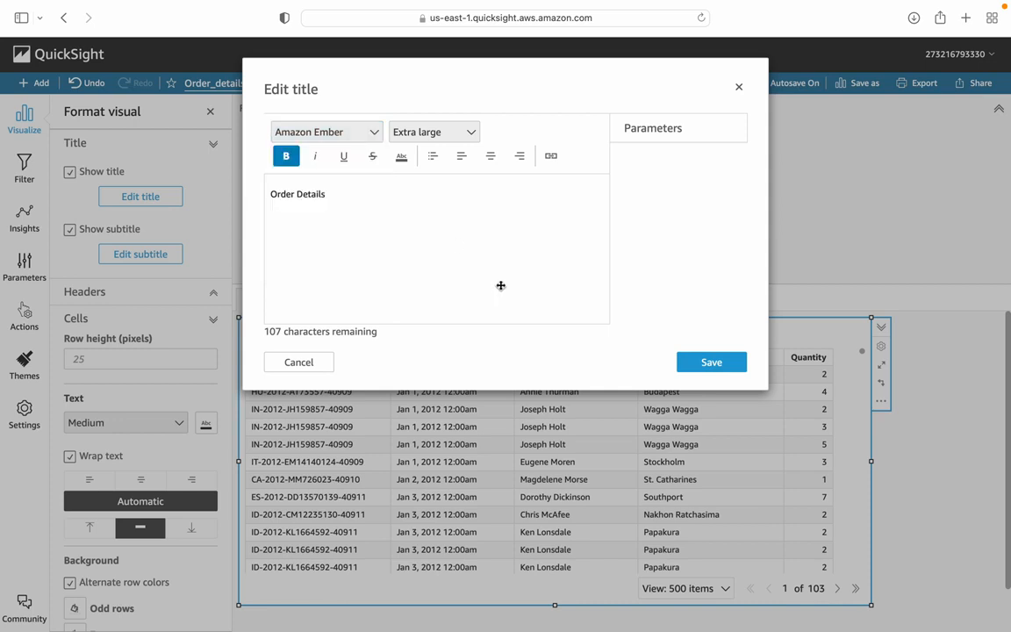
Step: Try a bulleted list and the left, center and right alignments on the title text
click(462, 162)
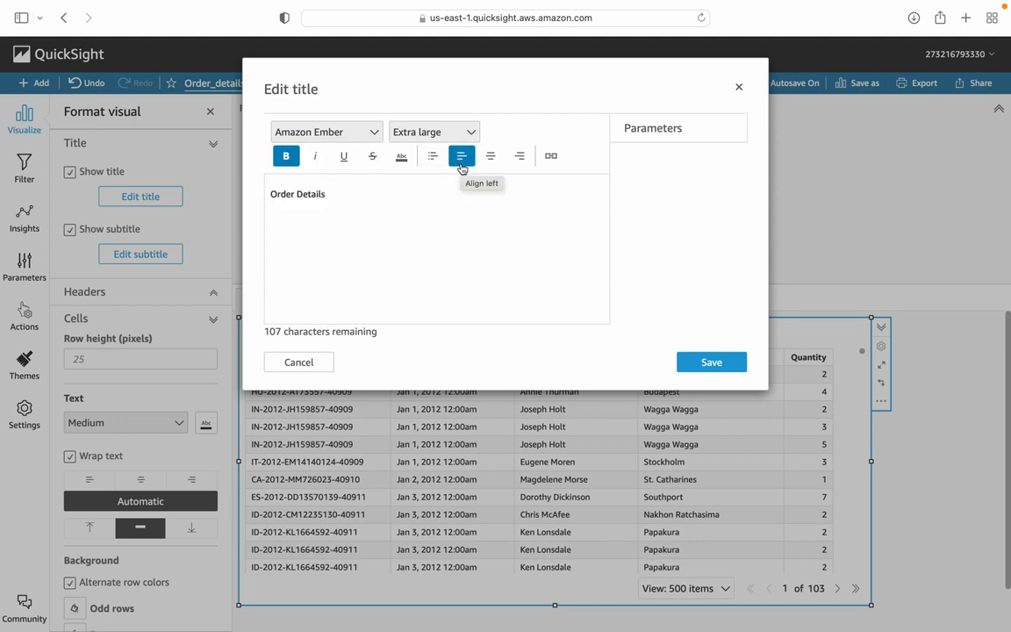
click(433, 160)
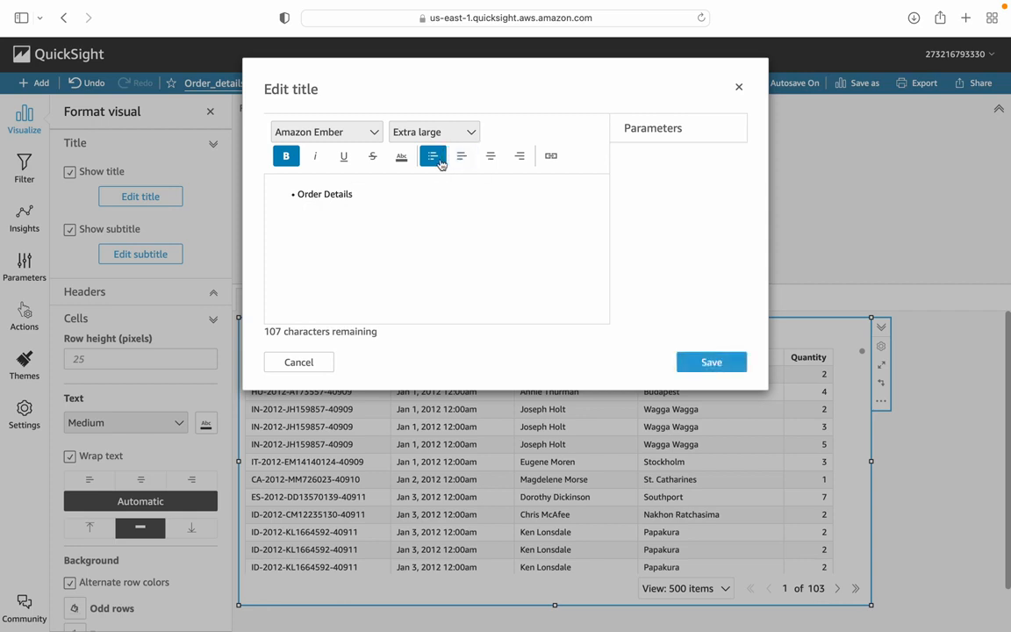
click(434, 158)
click(489, 158)
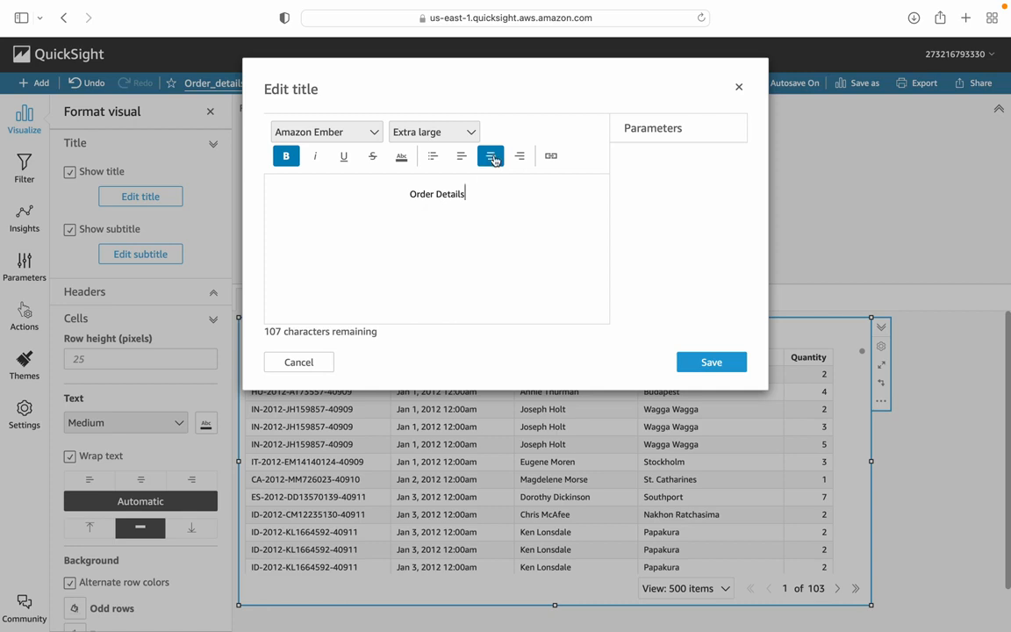
click(520, 158)
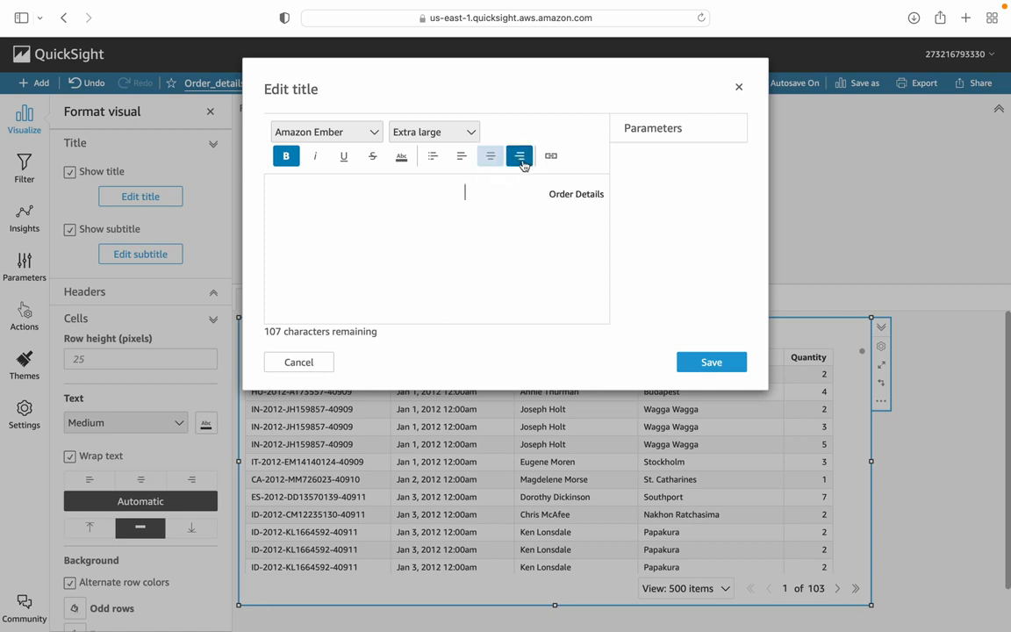
click(466, 162)
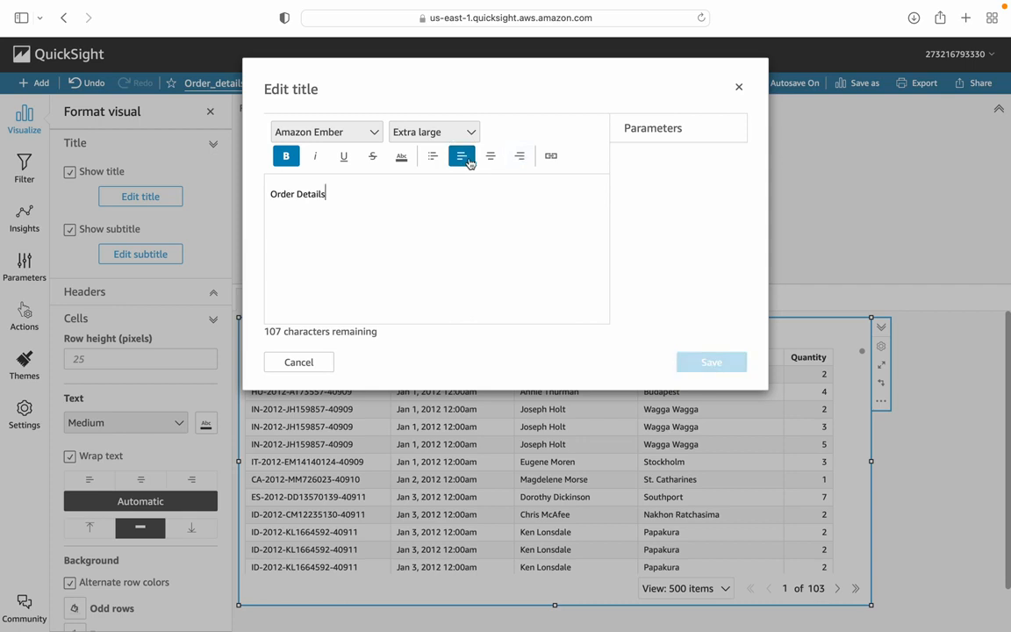
Step: Center the title, apply a teal text color of RGB 28, 173, 196, and save the title
click(491, 161)
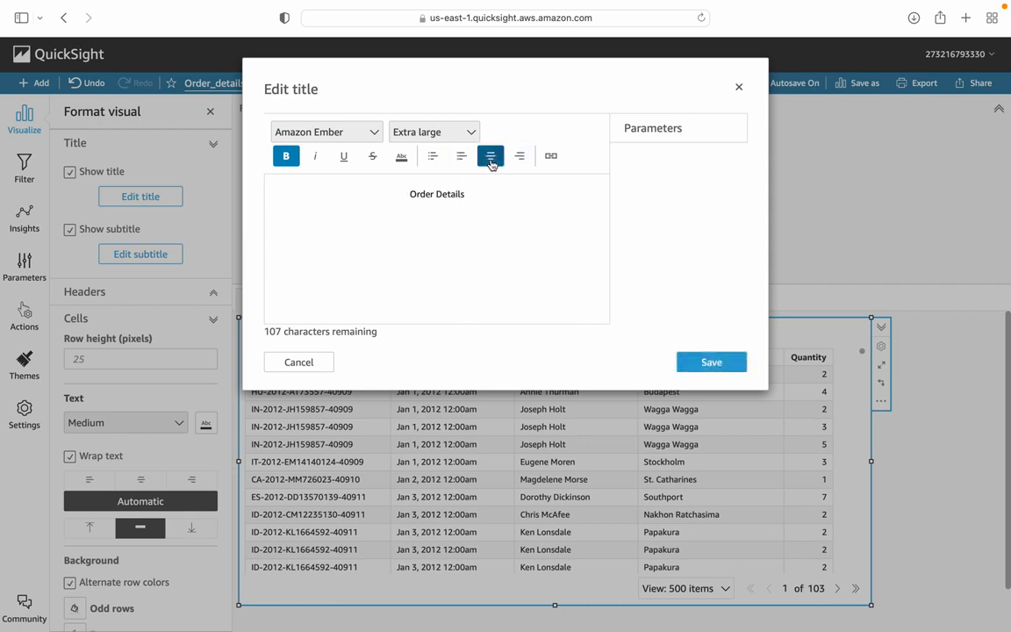
click(407, 161)
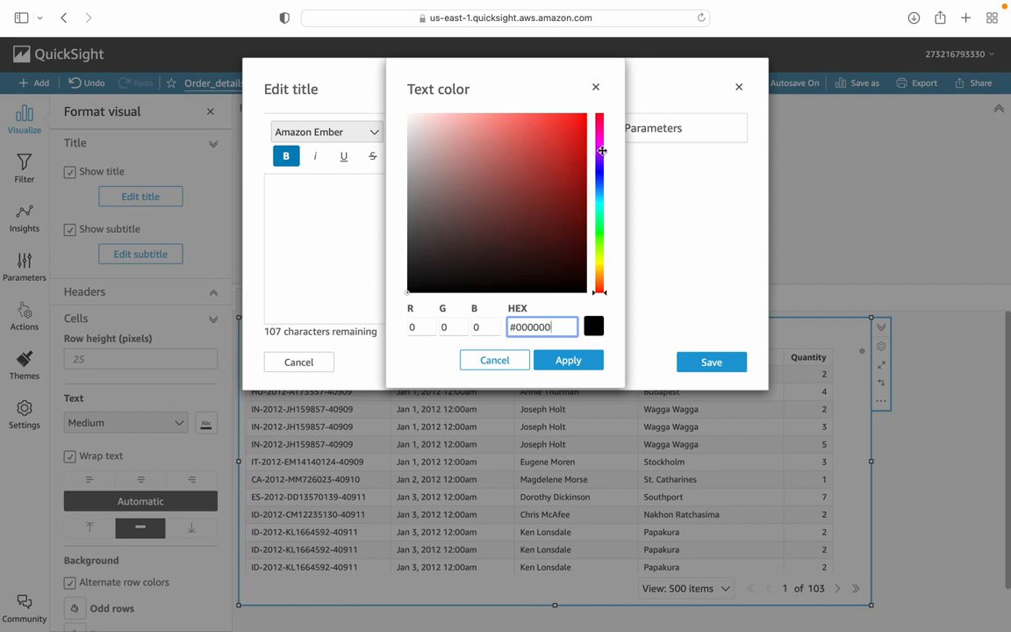
drag(602, 151, 600, 198)
click(563, 157)
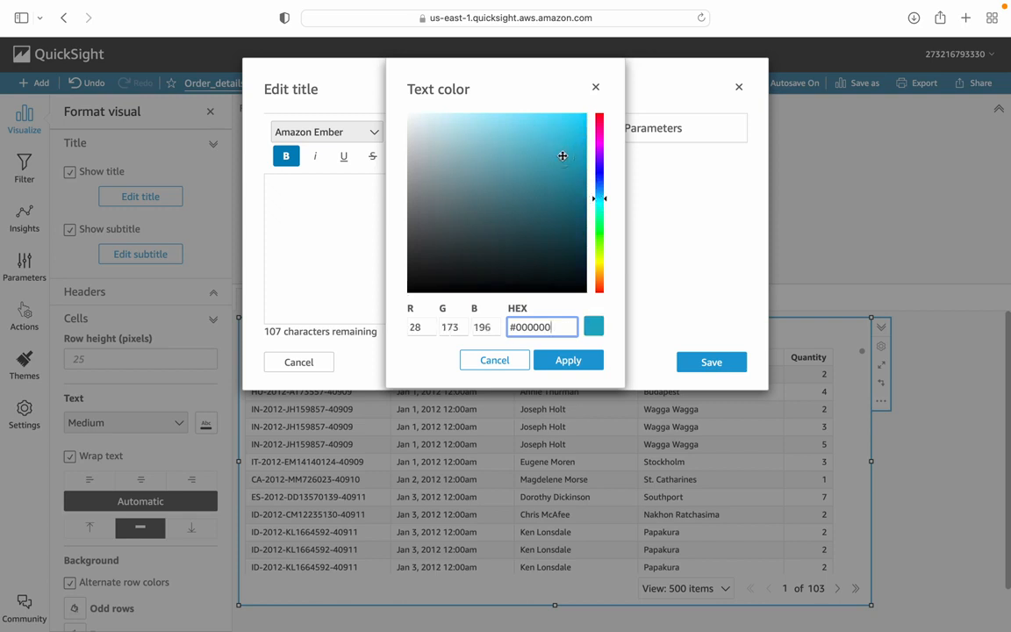
click(576, 361)
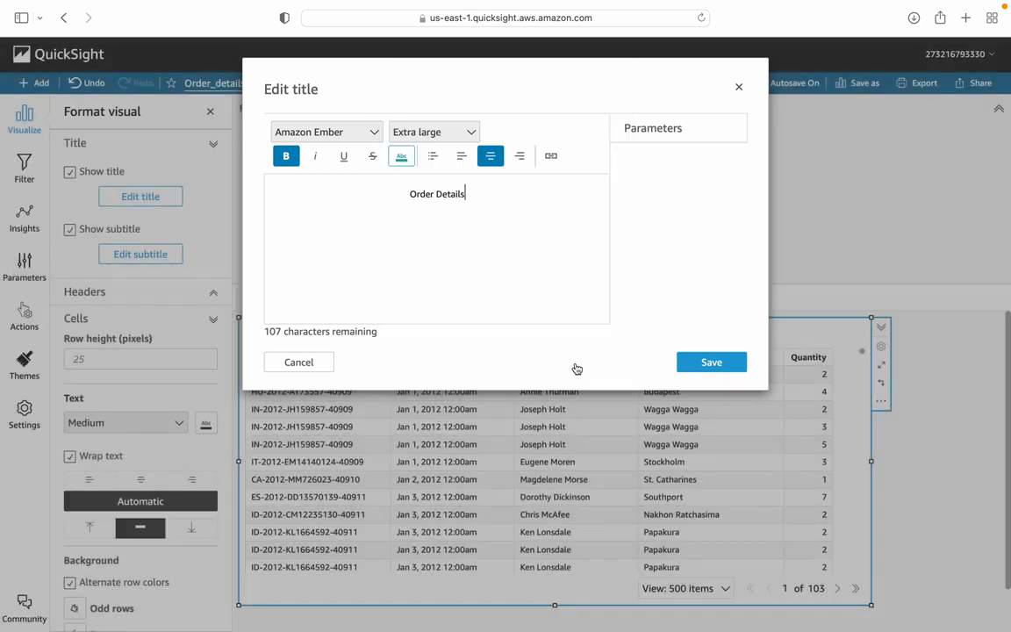
click(691, 365)
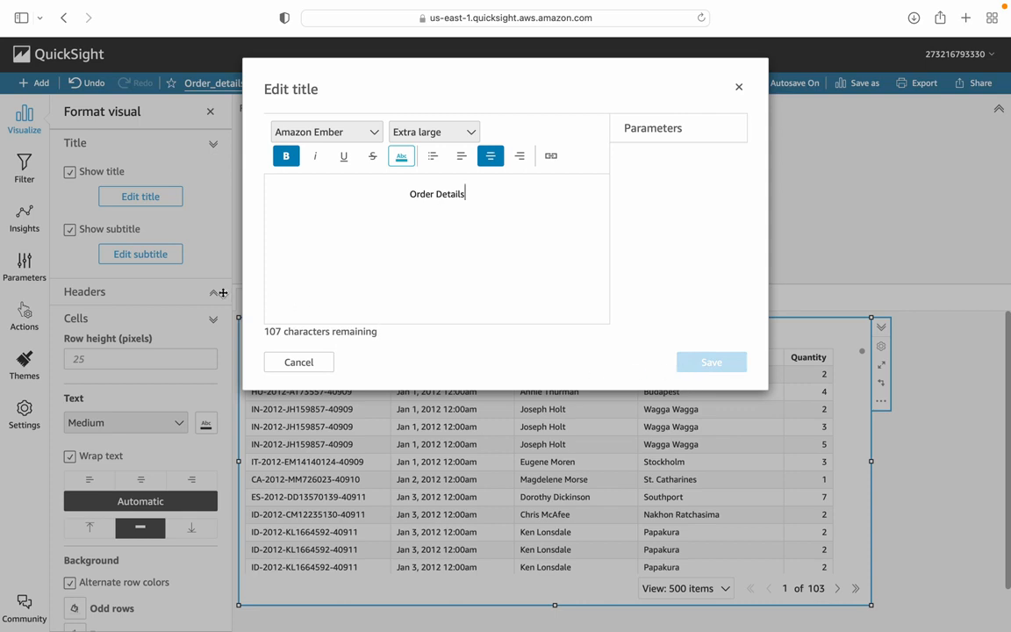
click(393, 312)
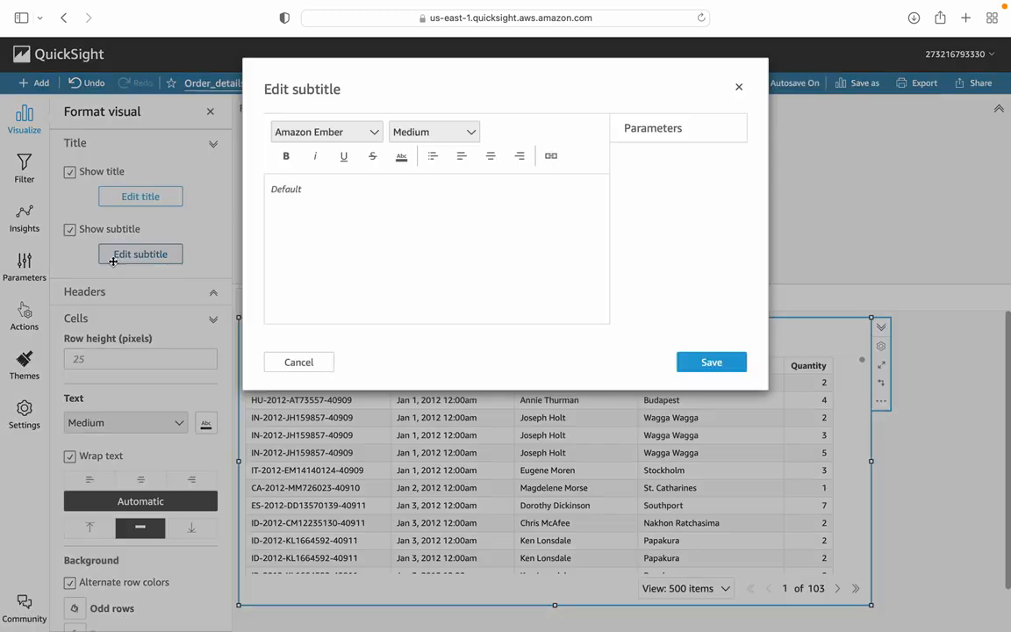
Step: Add the centered subtitle "Order details with customer name" to the table visual and save it
click(112, 256)
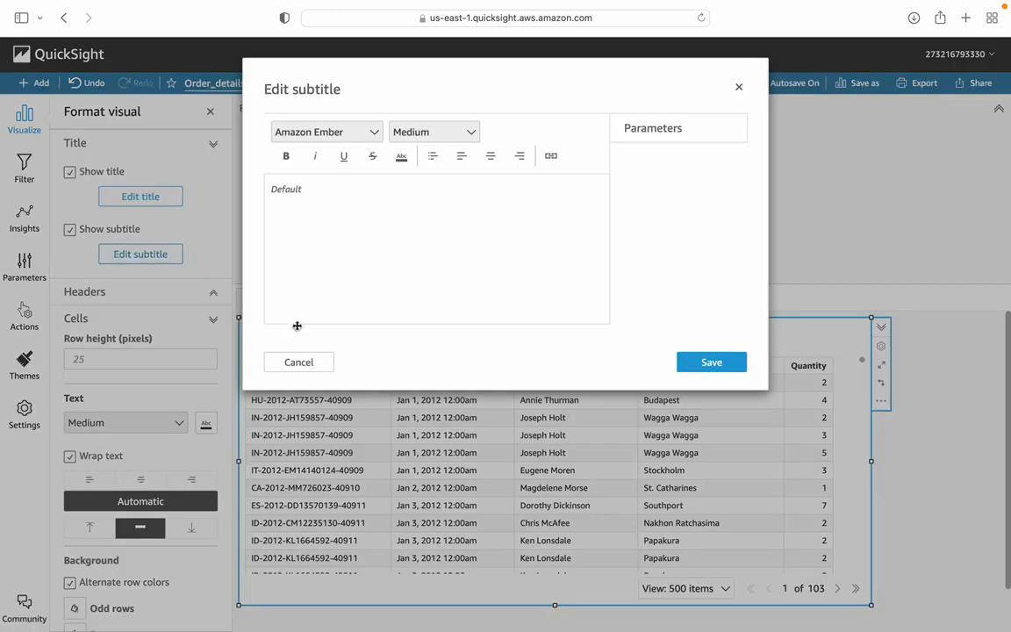
click(315, 202)
text(Odder)
key(BackSpace)
key(BackSpace)
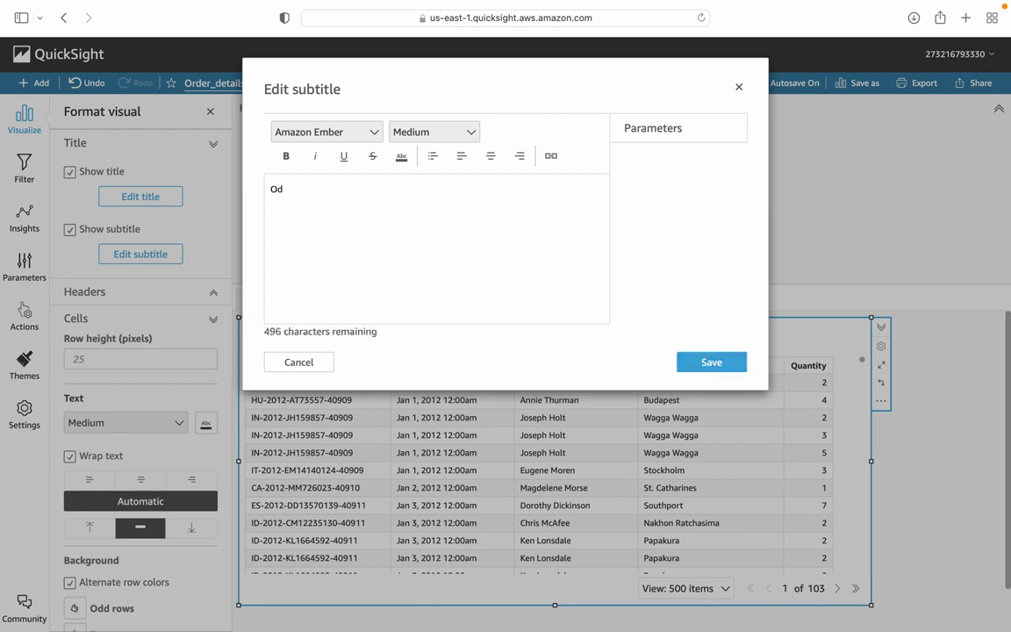
text(der)
key(BackSpace)
key(BackSpace)
key(BackSpace)
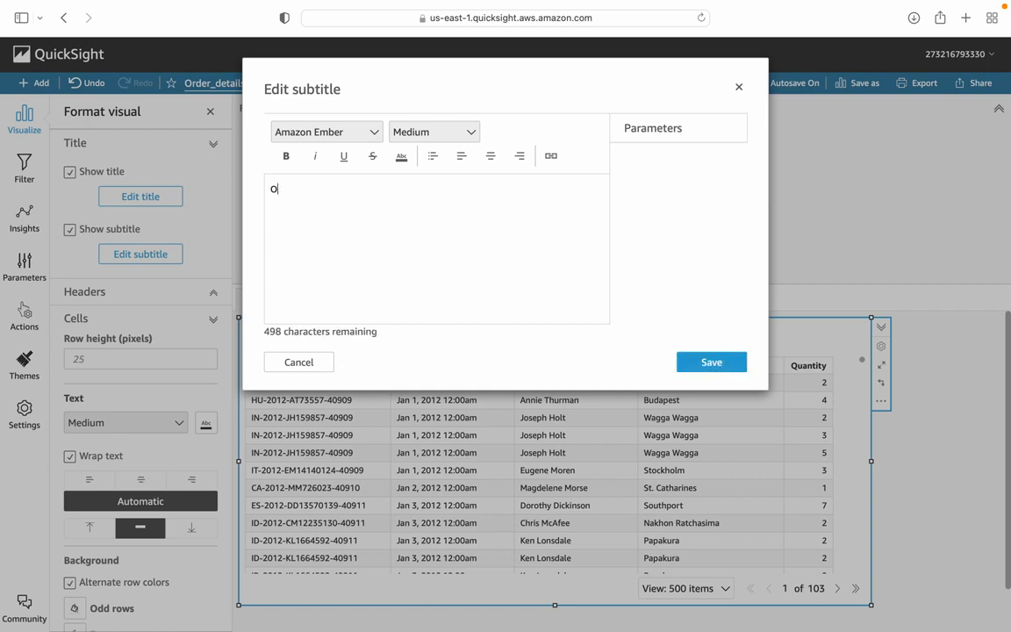
text(rder details with)
text(cu)
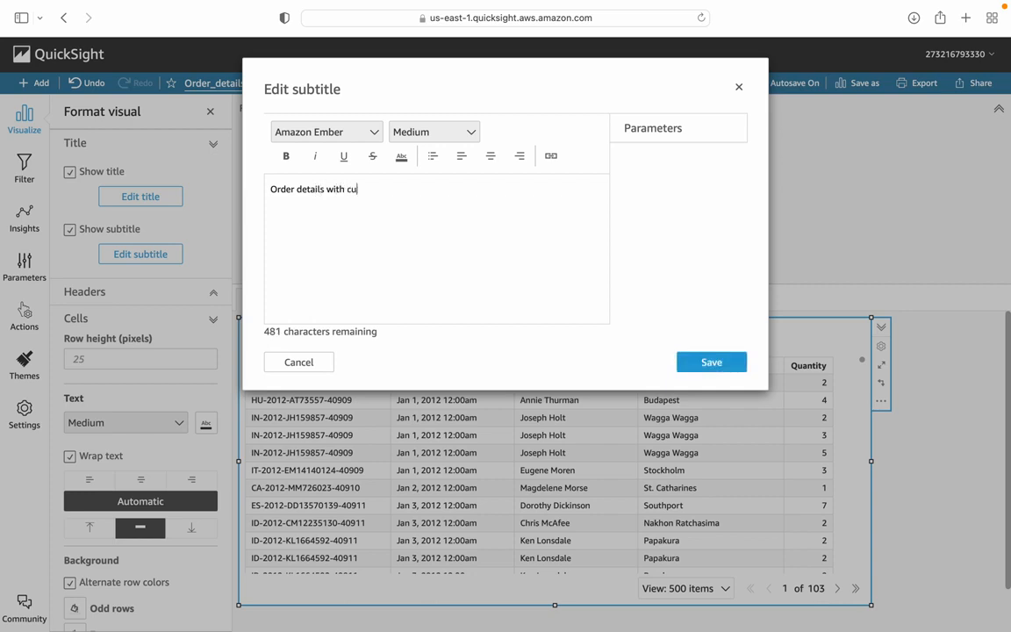
text(stomer Name)
key(BackSpace)
text(name)
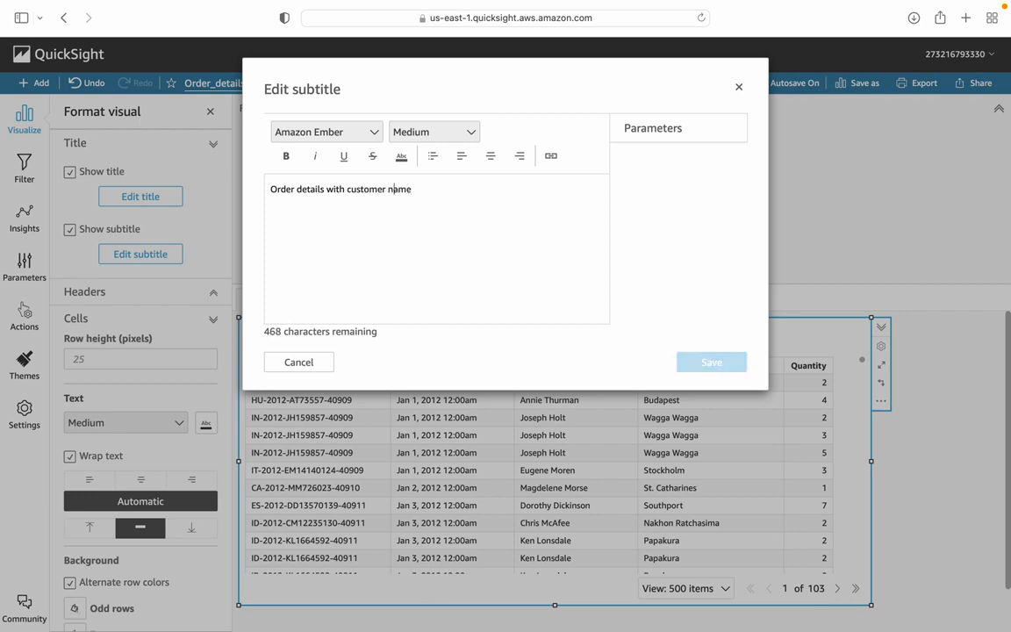
click(490, 157)
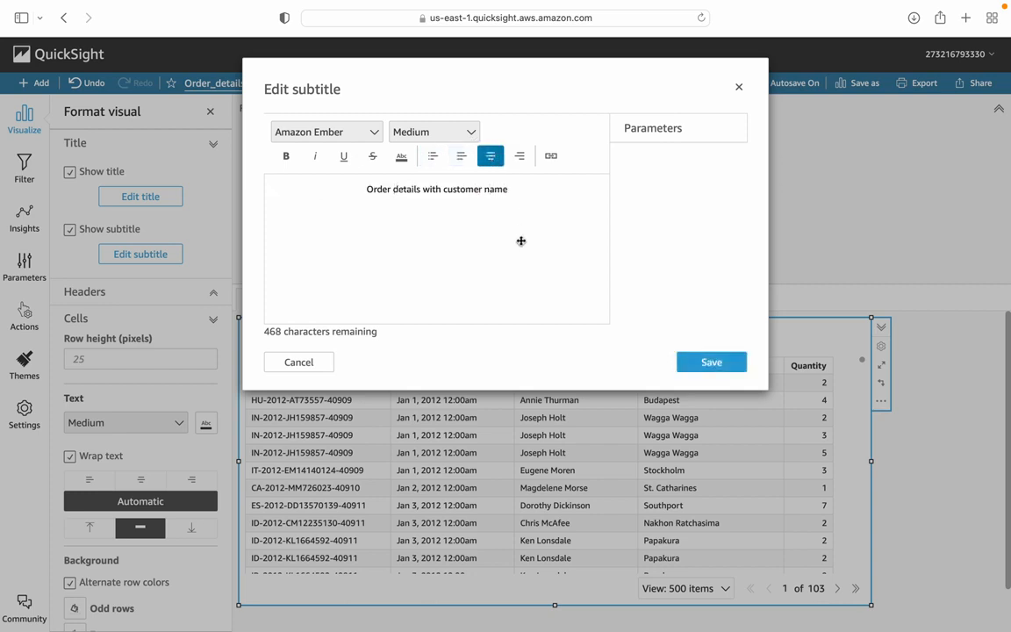
click(692, 367)
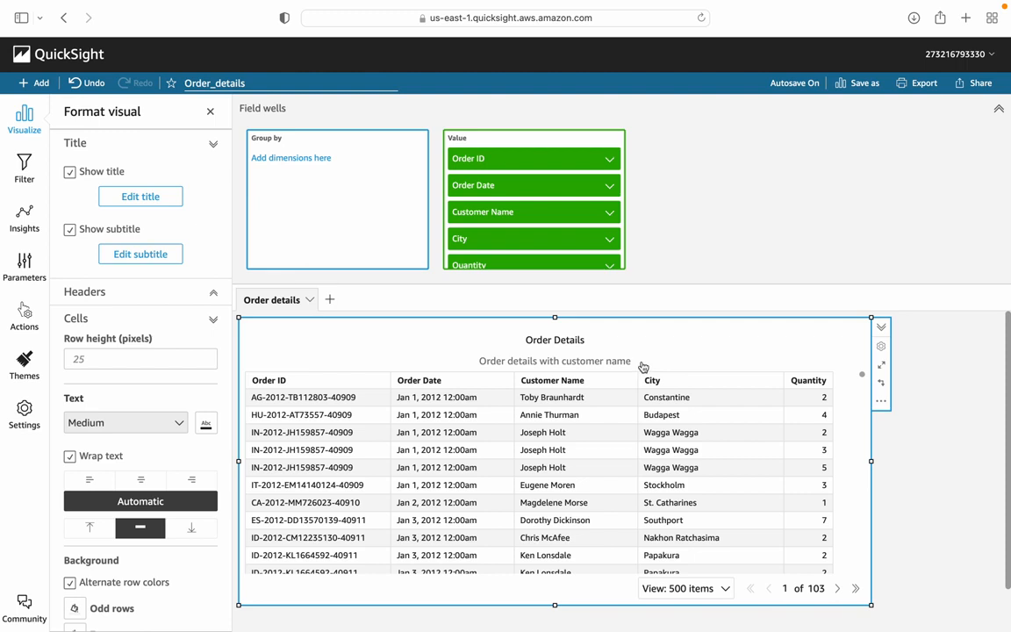
Step: Hide and re-show the table headers, and set the header row height to 40 pixels
click(212, 146)
click(216, 172)
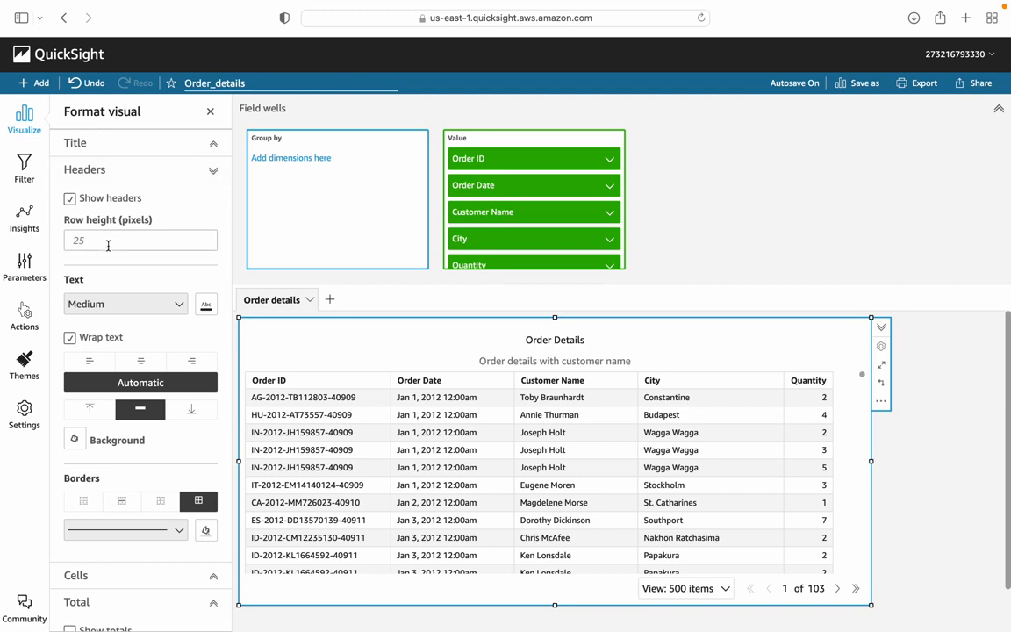
click(70, 199)
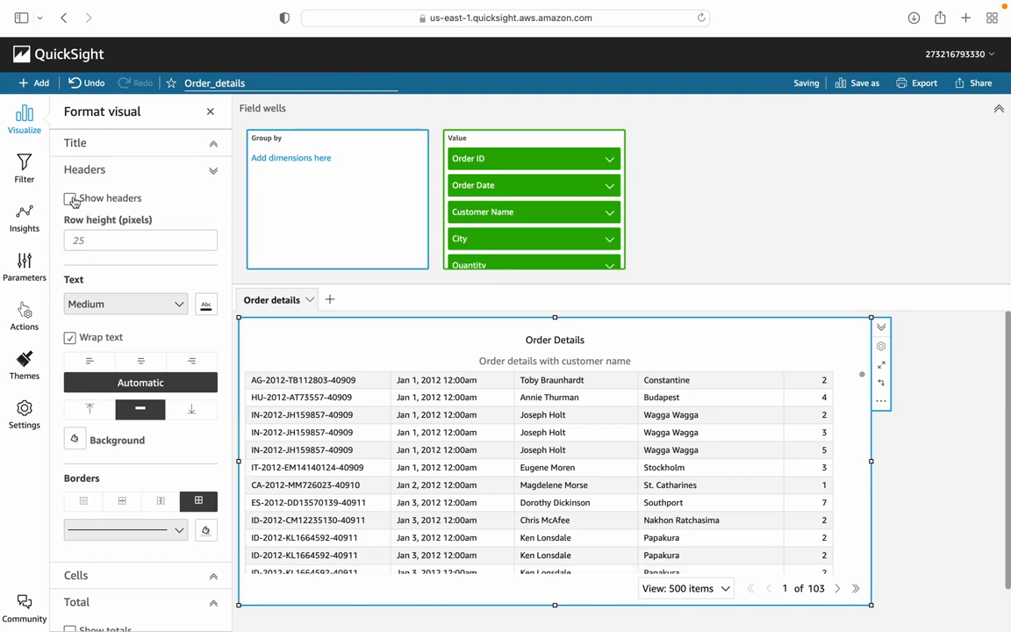
click(70, 198)
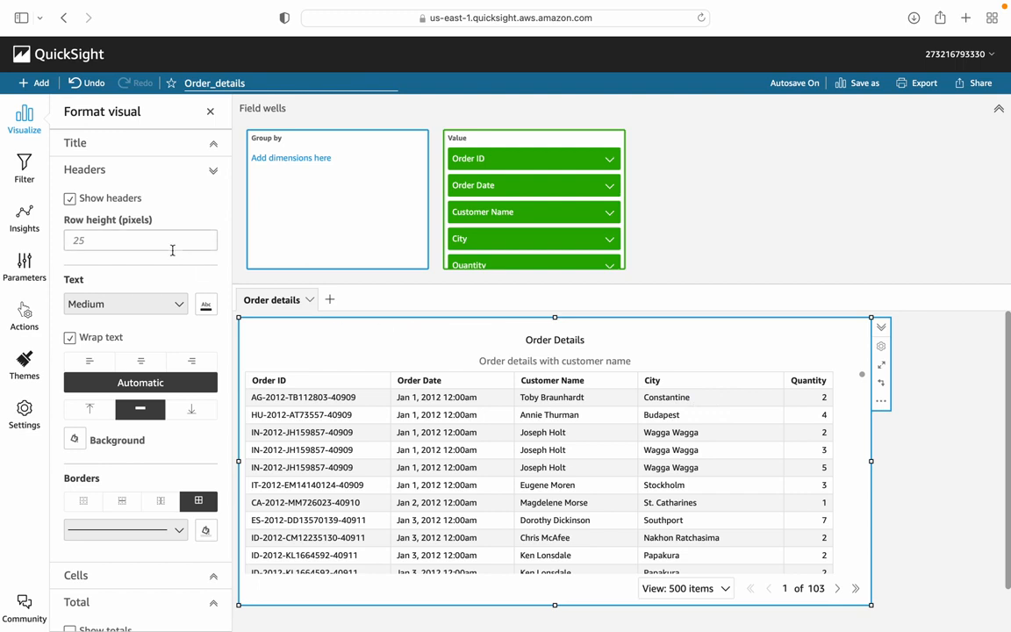
click(124, 235)
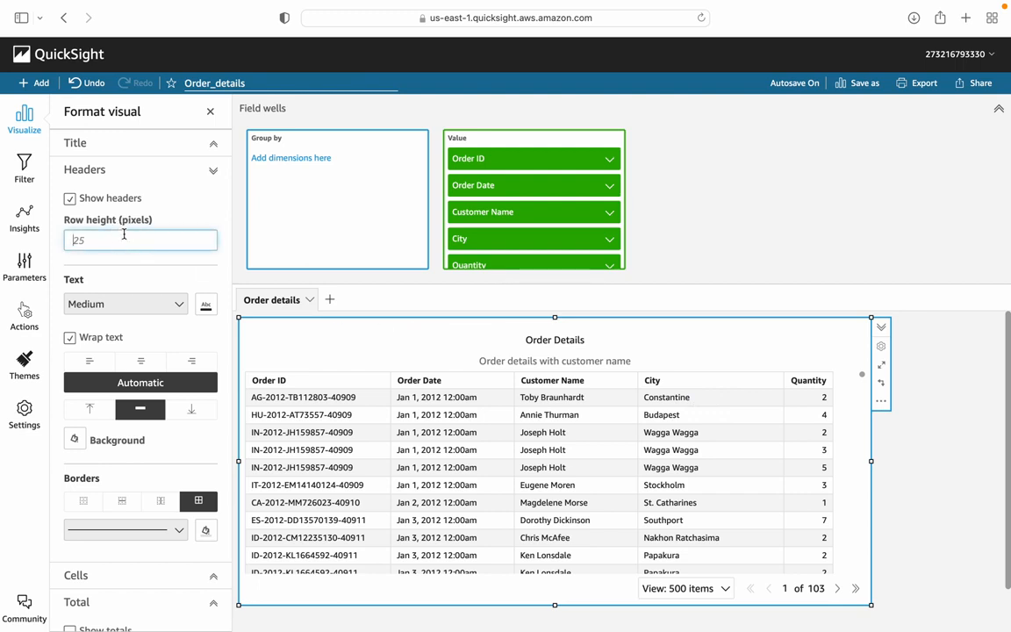
text(40)
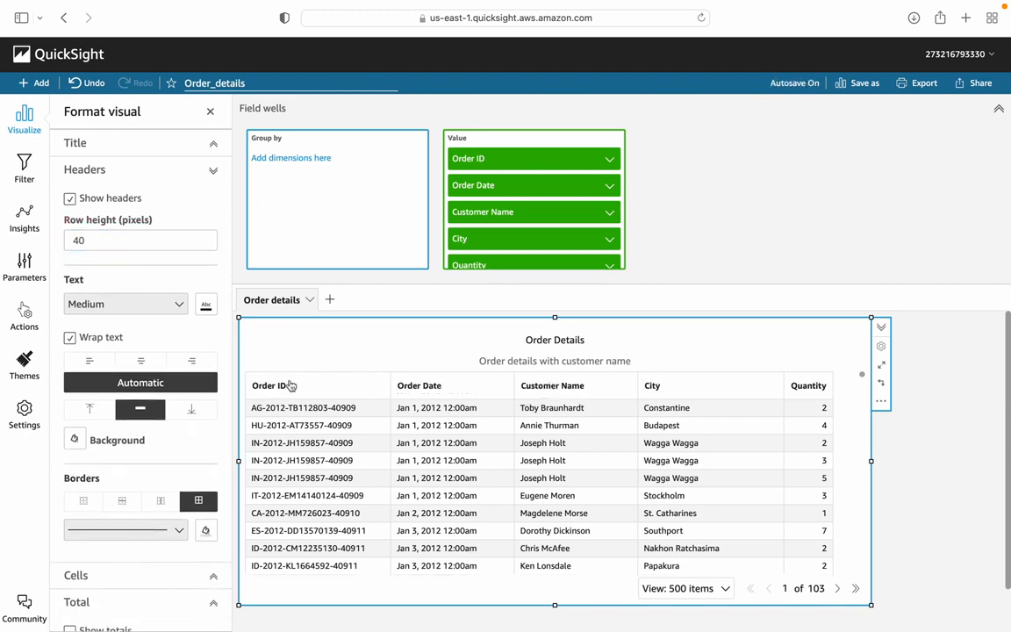
Step: Set the header text size to Extra large and try the horizontal alignments, finishing with centered headers
click(179, 304)
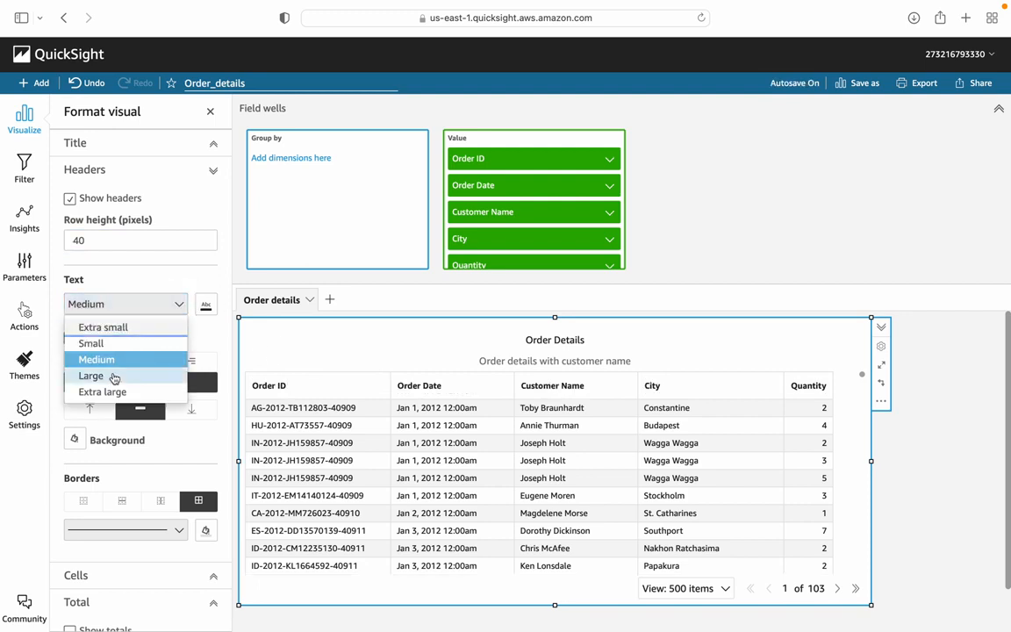
click(105, 392)
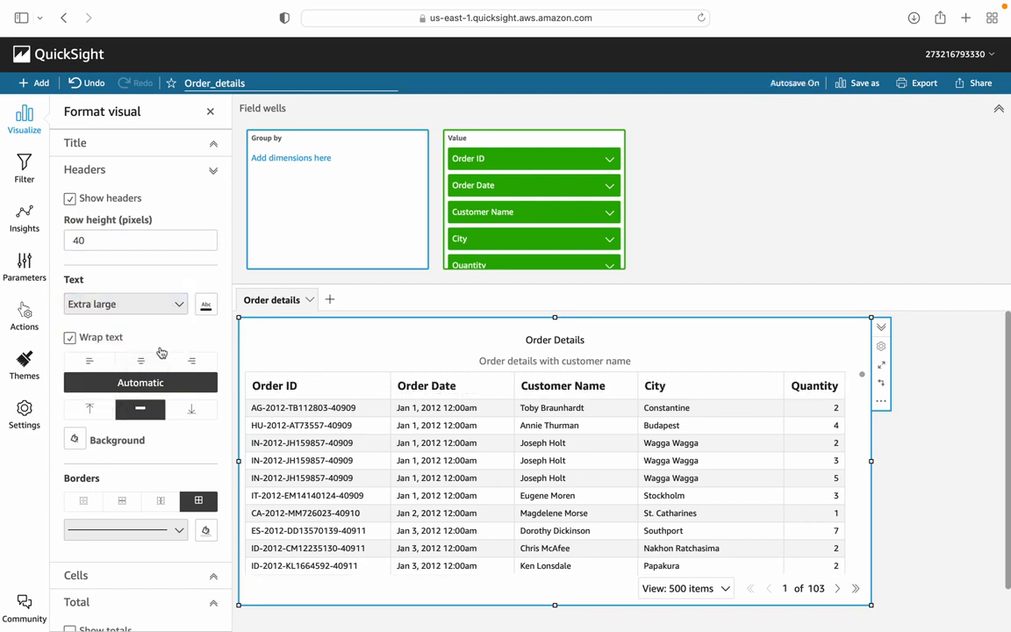
click(144, 368)
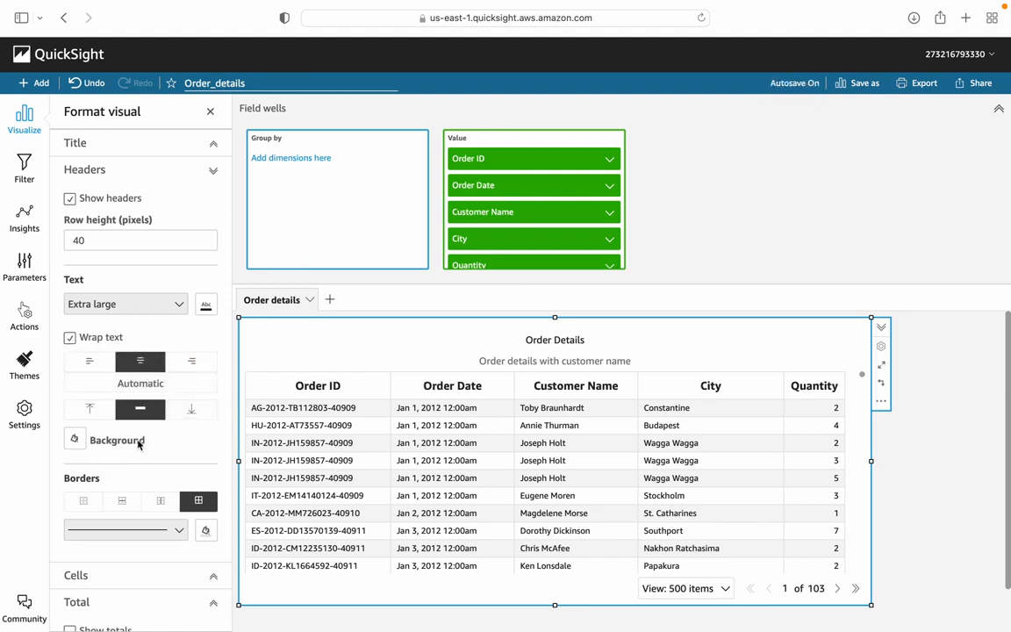
click(192, 361)
click(91, 364)
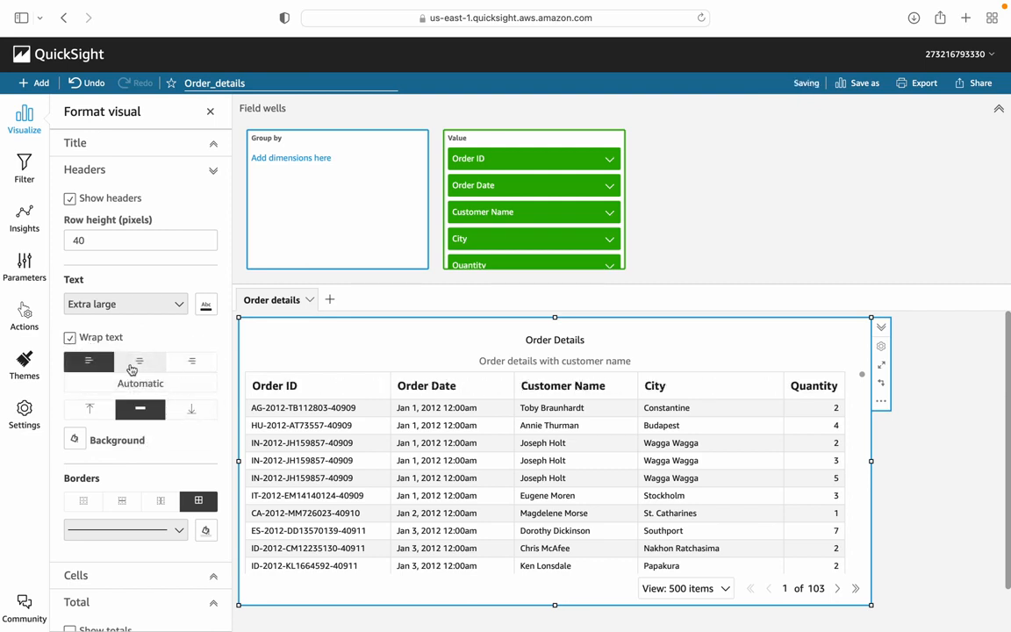
click(140, 361)
Step: Color the table's header text red and give the header row a light lavender background
click(210, 311)
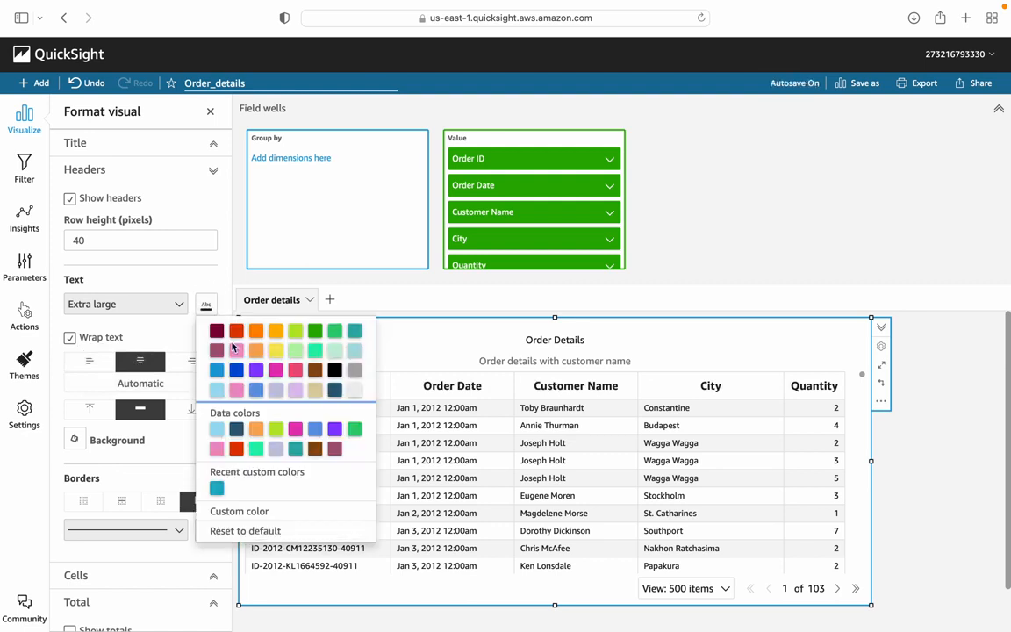
click(235, 336)
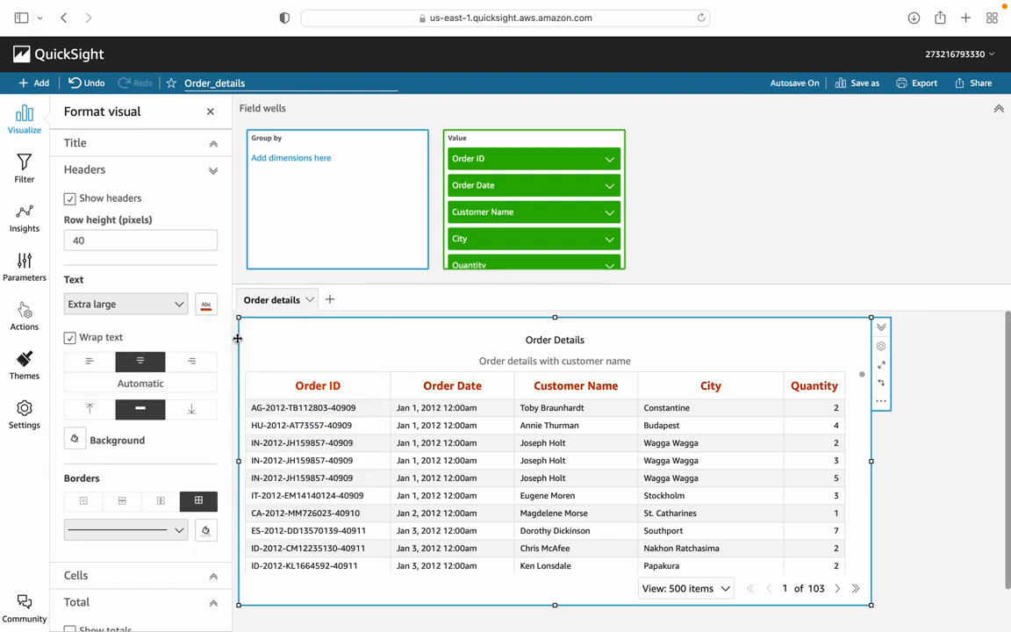
click(84, 438)
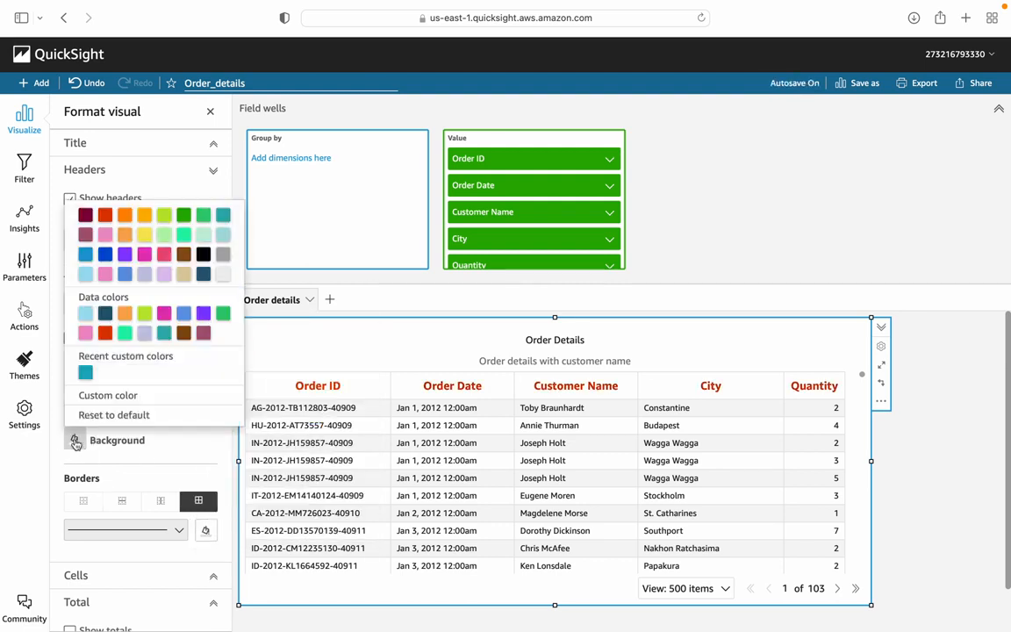
click(145, 333)
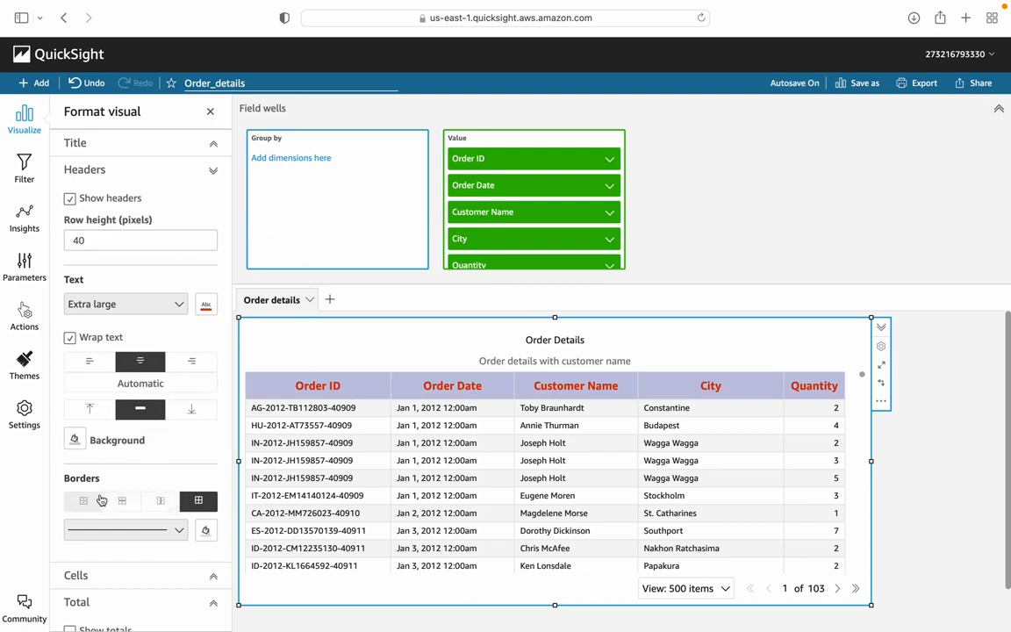
Step: Set the header borders to the thickest line style and color them blue
click(180, 529)
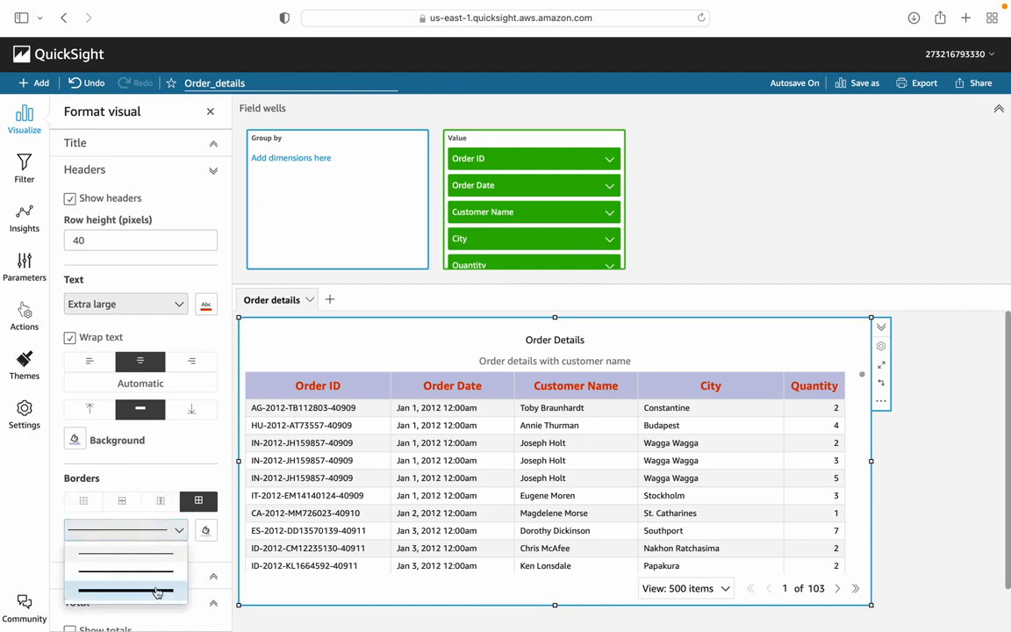
click(155, 591)
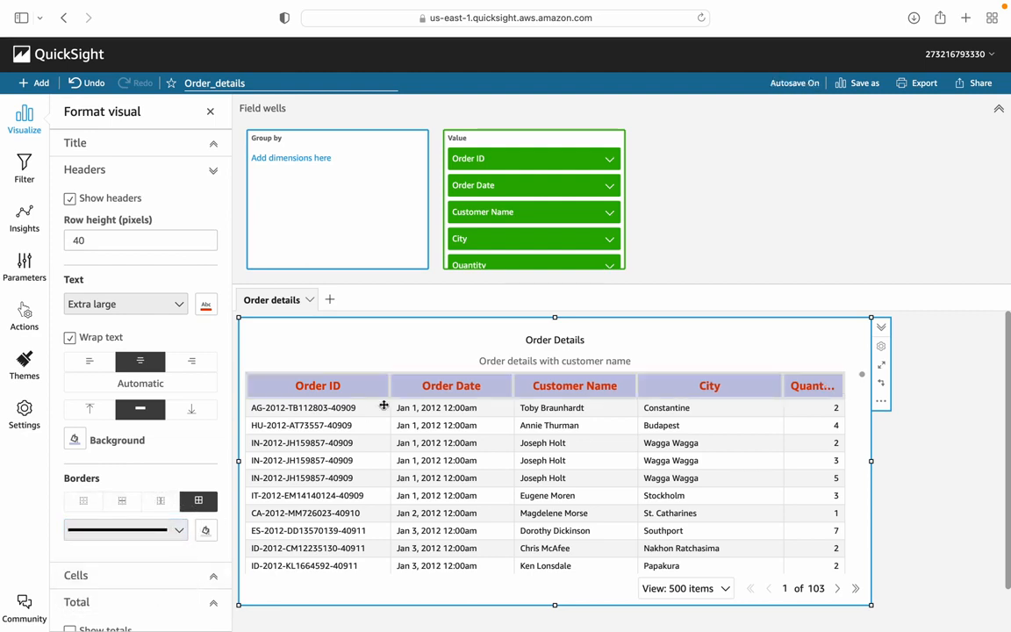
click(205, 530)
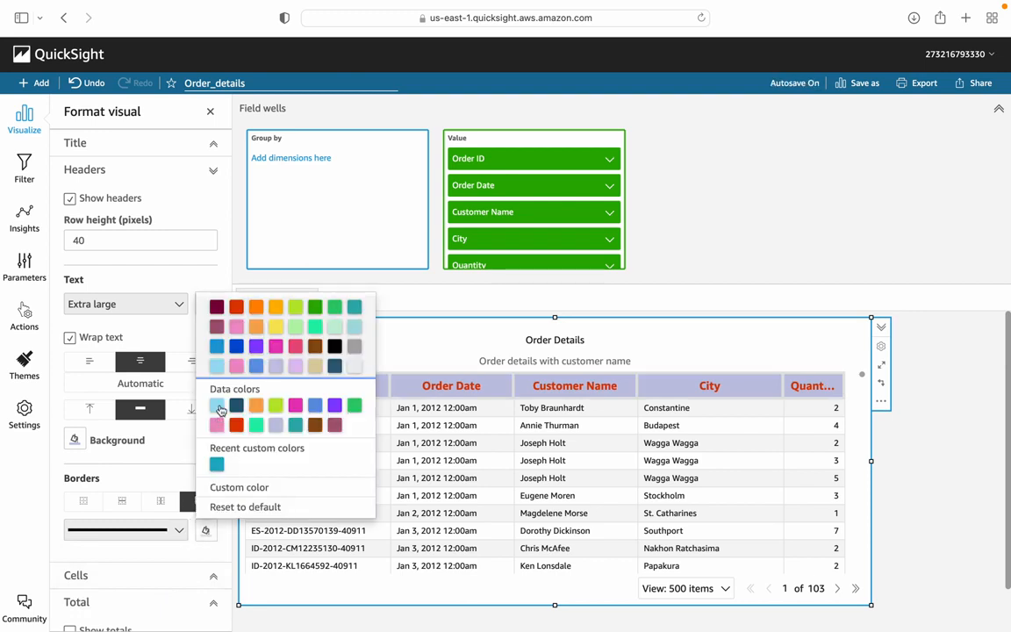
click(237, 347)
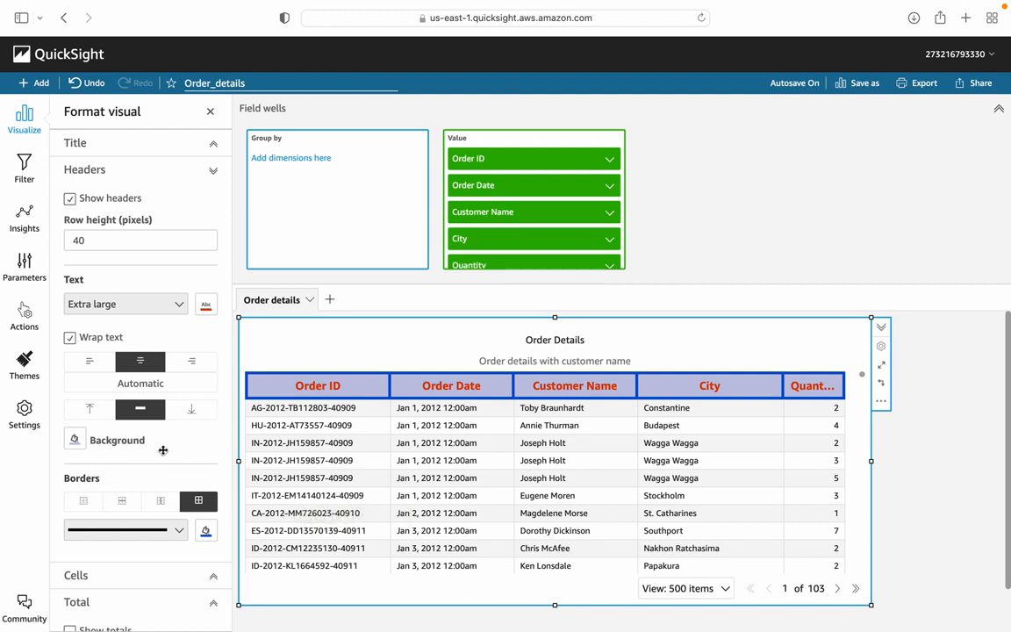
Step: Set the table cells' row height to 30 pixels and their text size to Small
scroll(132, 484, down, 2)
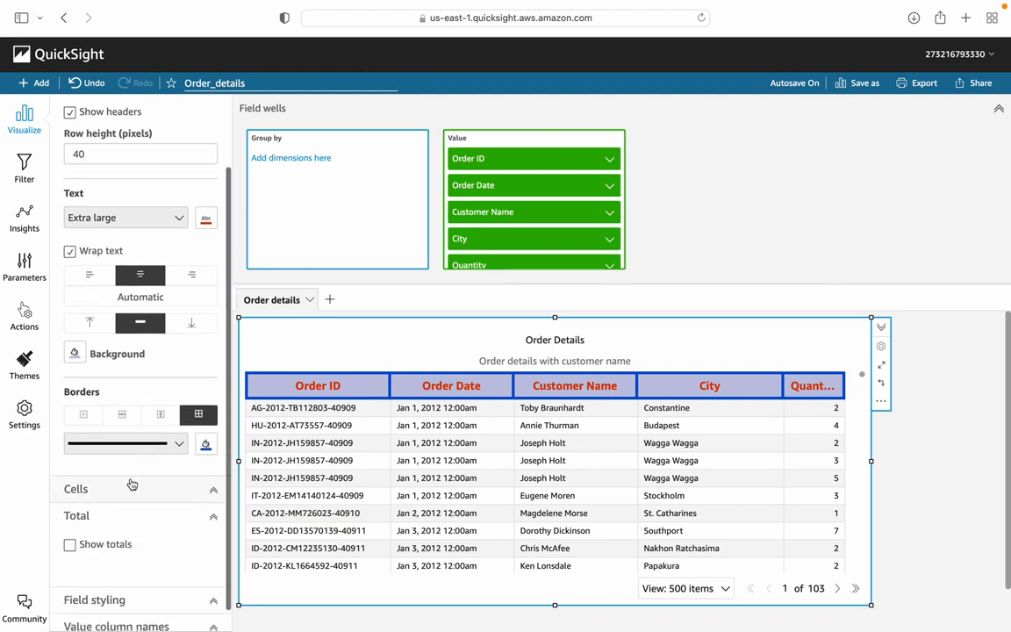
click(210, 495)
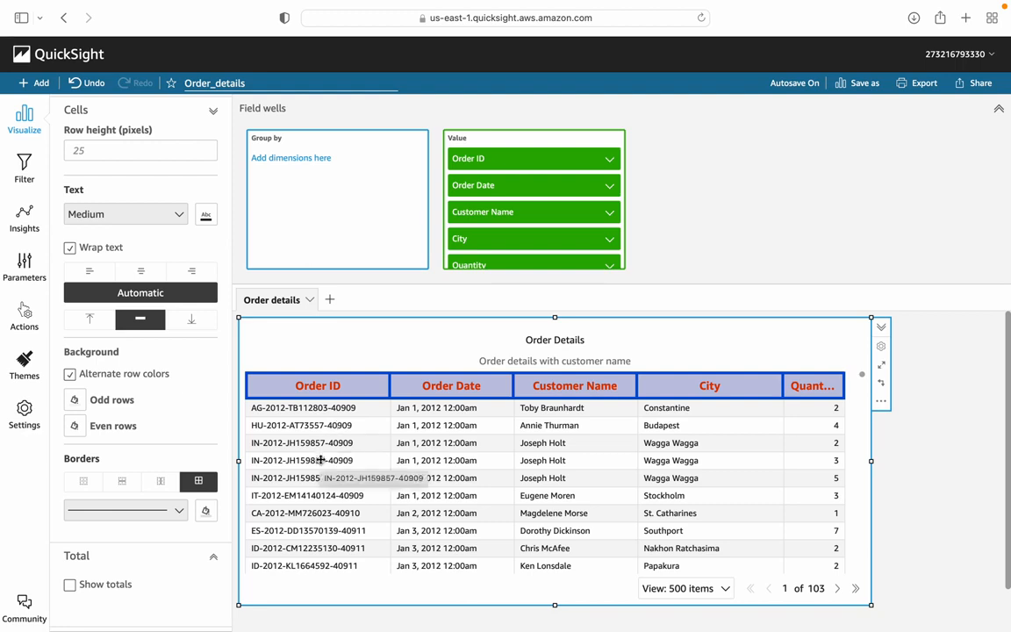
click(113, 149)
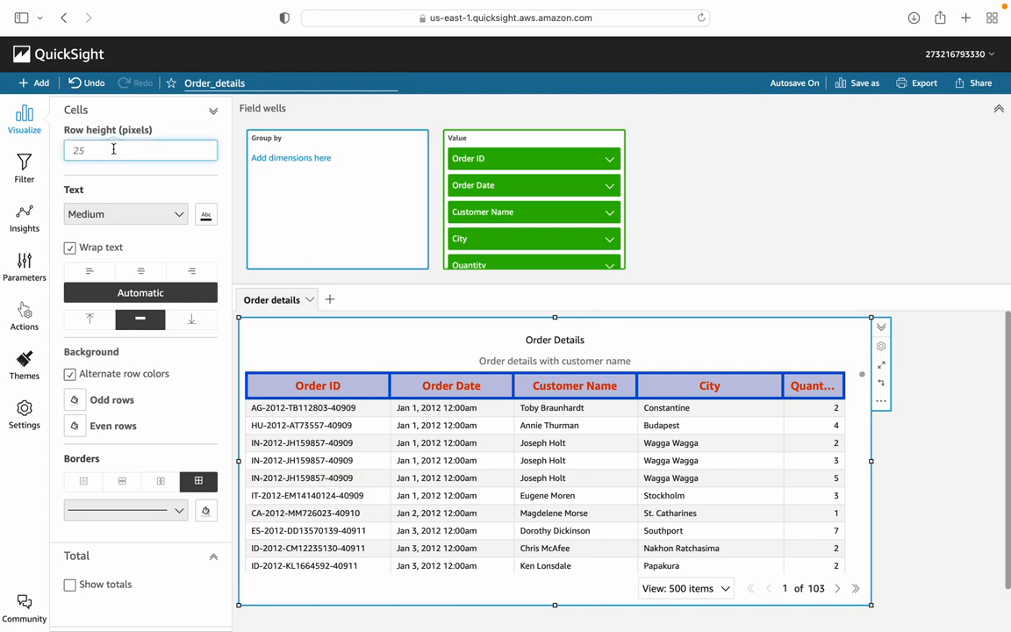
text(30)
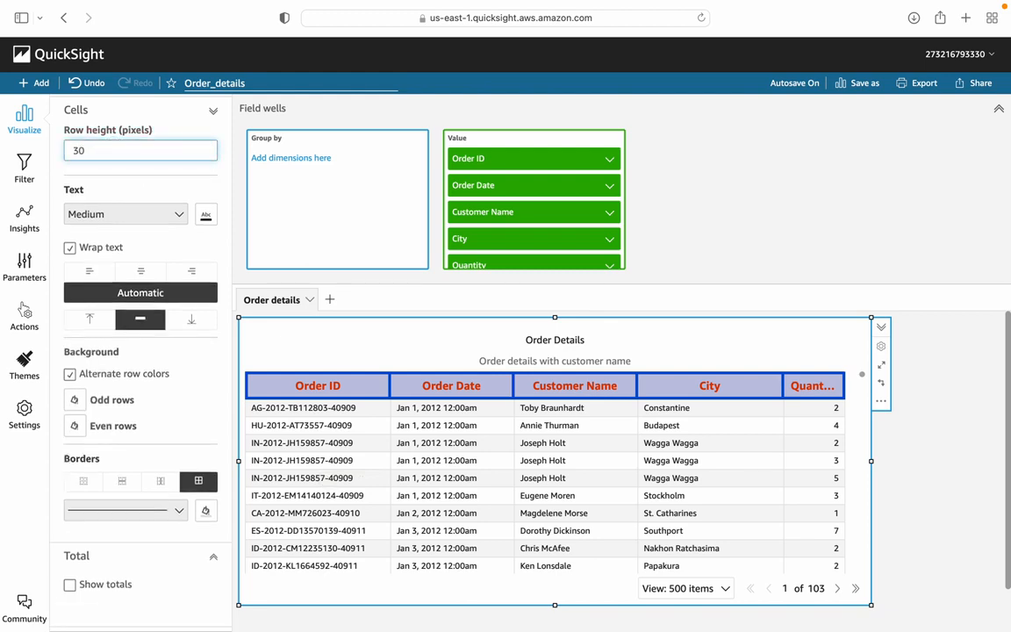
click(71, 250)
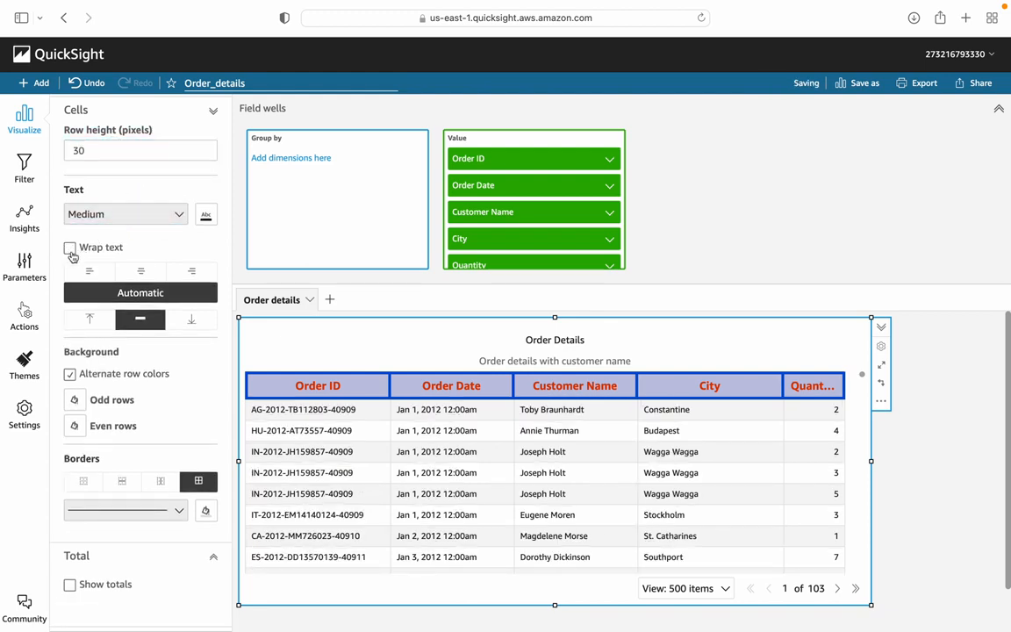
click(175, 214)
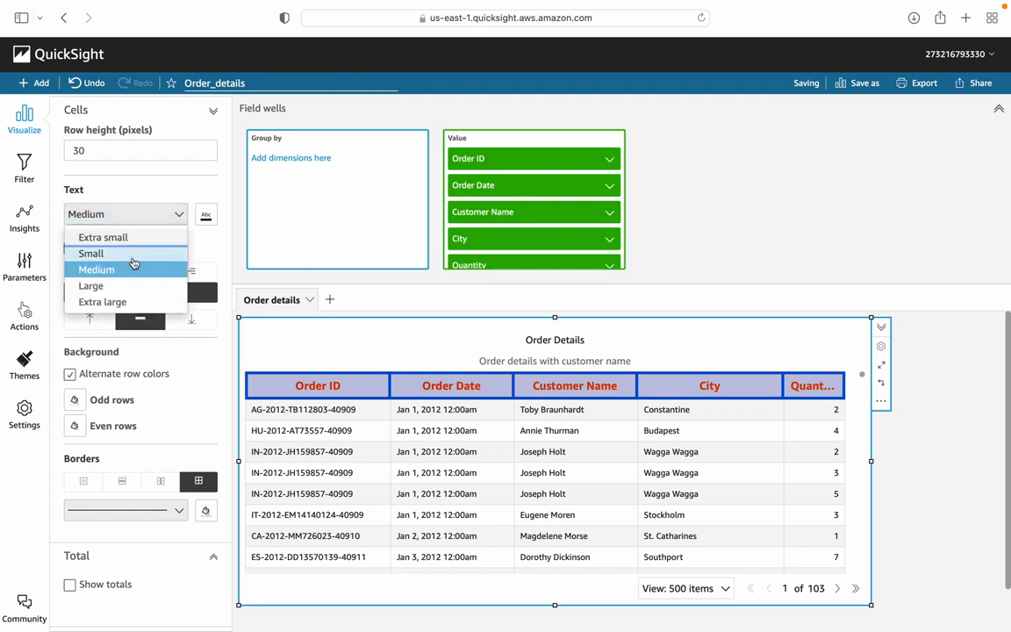
click(132, 253)
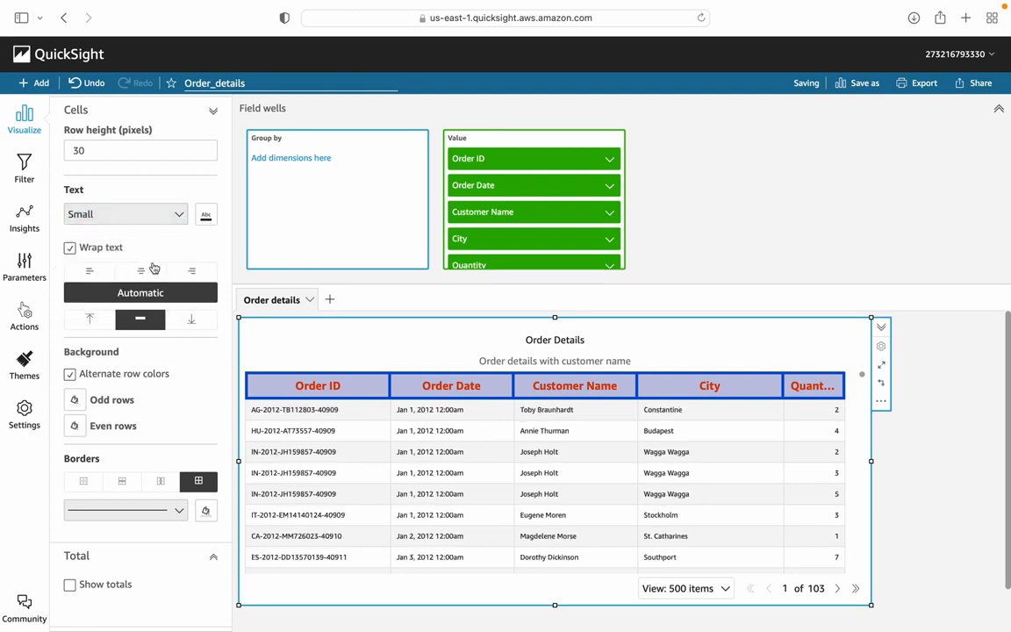
Step: Try center and right alignment for the cell text, finishing with left-aligned cells
click(139, 273)
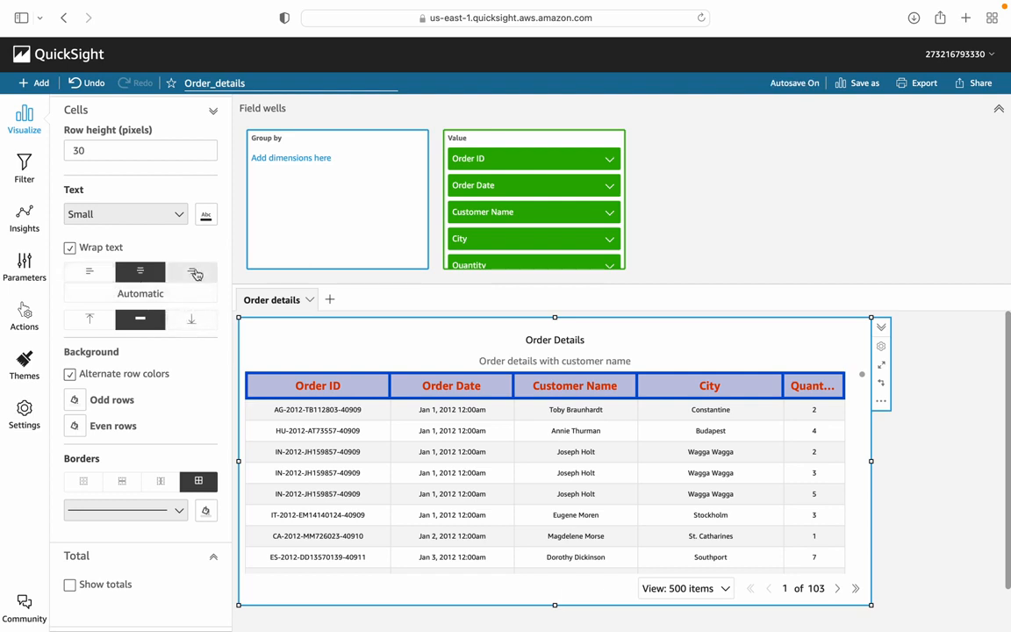
click(194, 272)
click(145, 274)
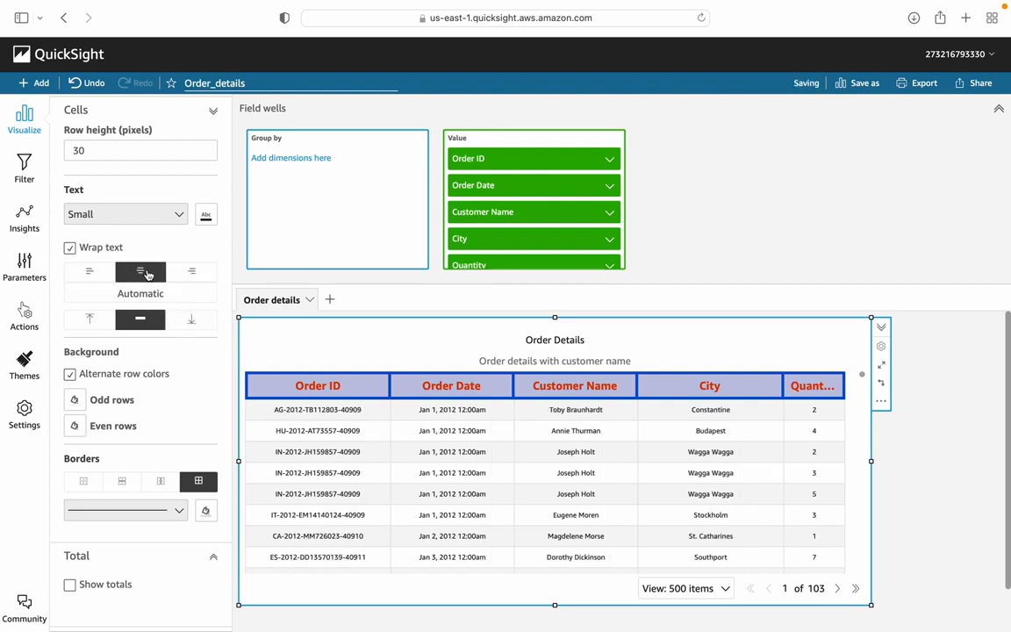
click(88, 273)
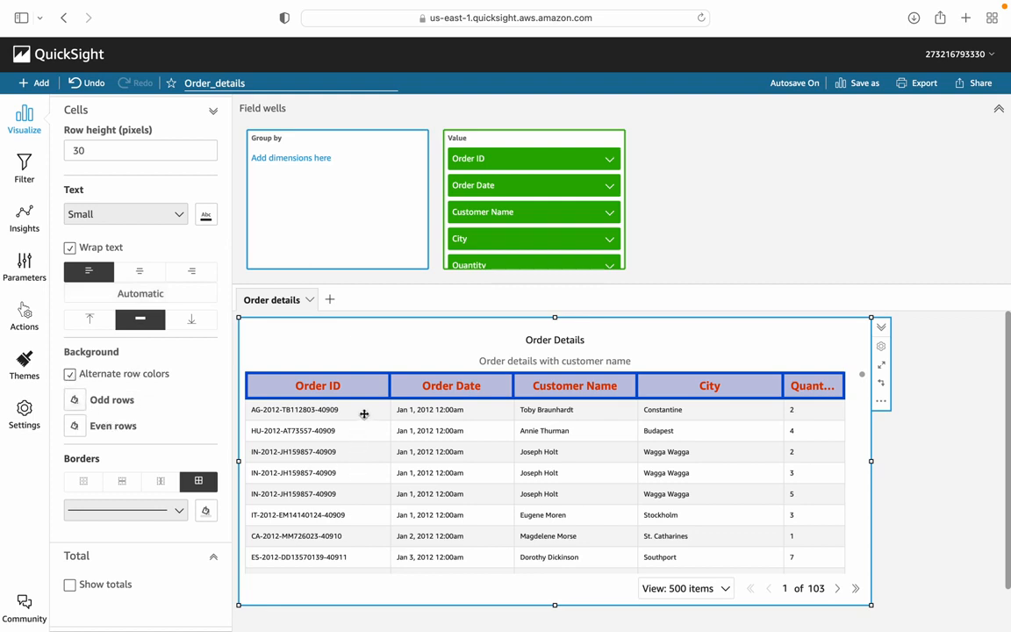
Step: Fill the odd rows with teal and the even rows with light teal
click(76, 401)
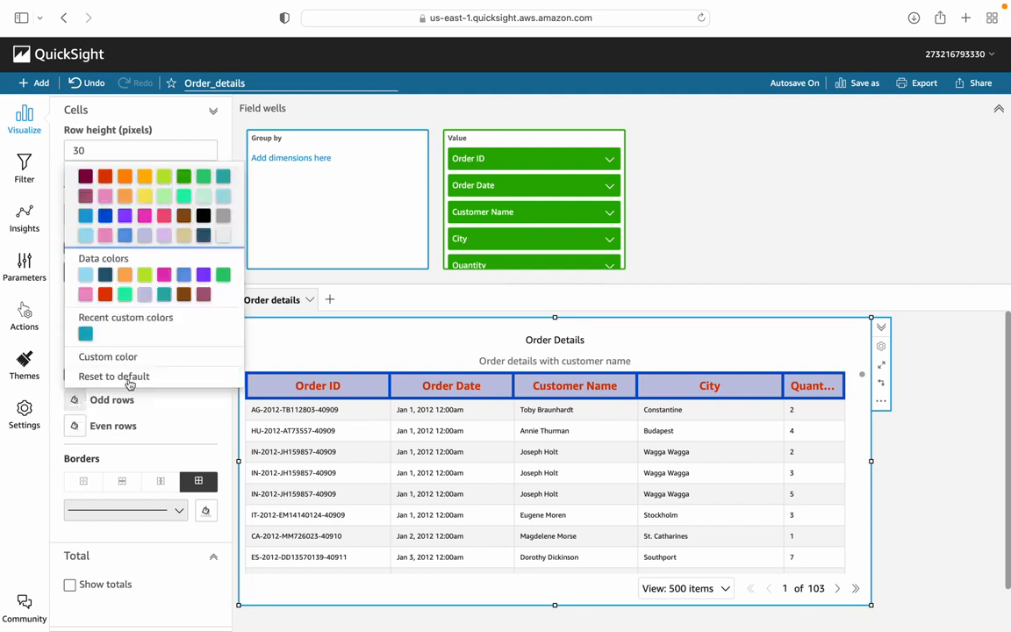
click(165, 295)
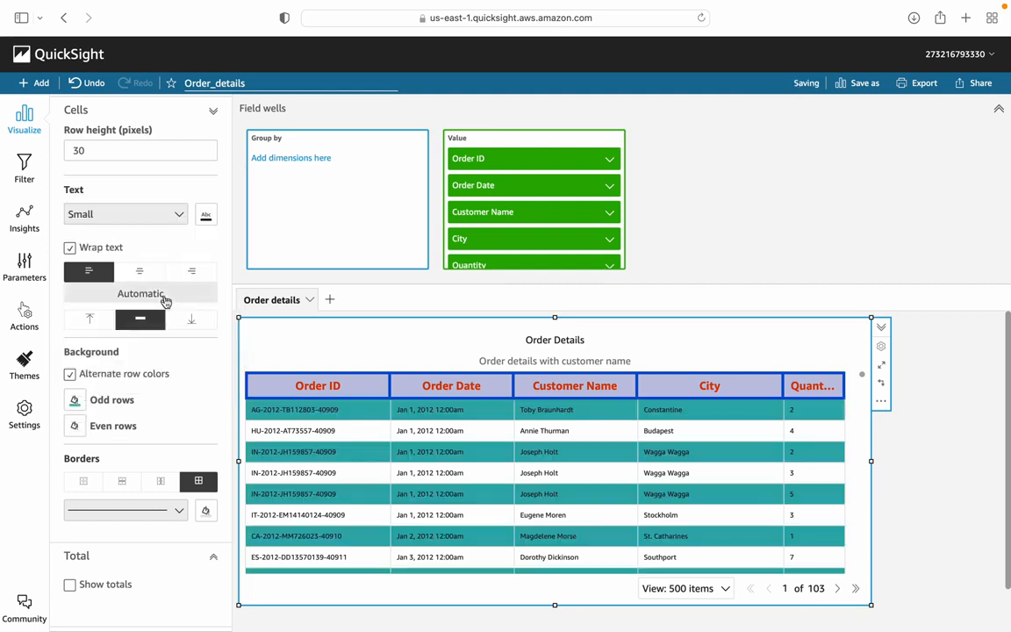
click(75, 425)
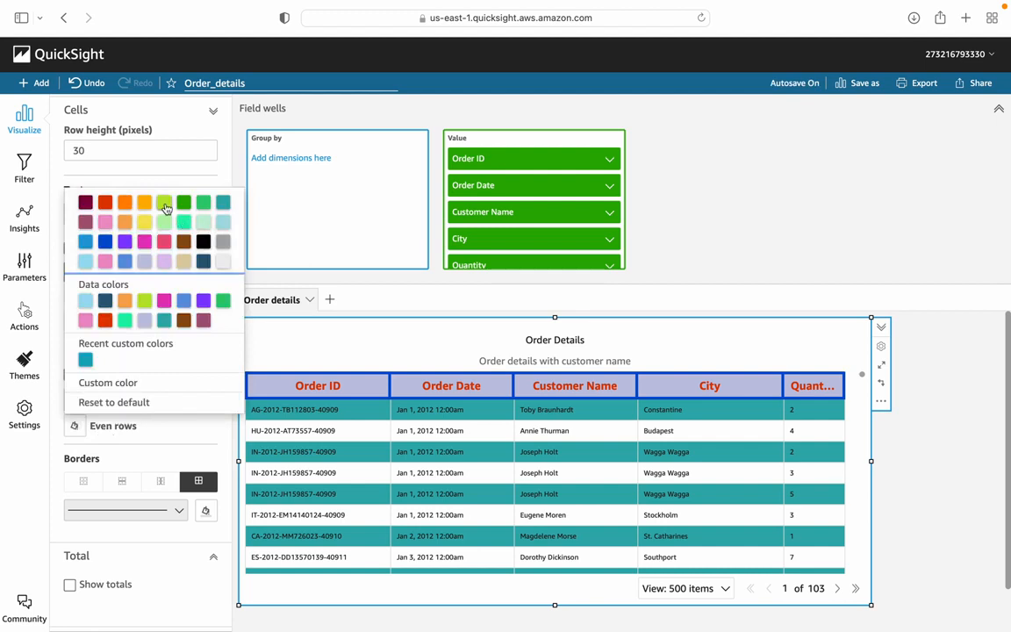
click(223, 223)
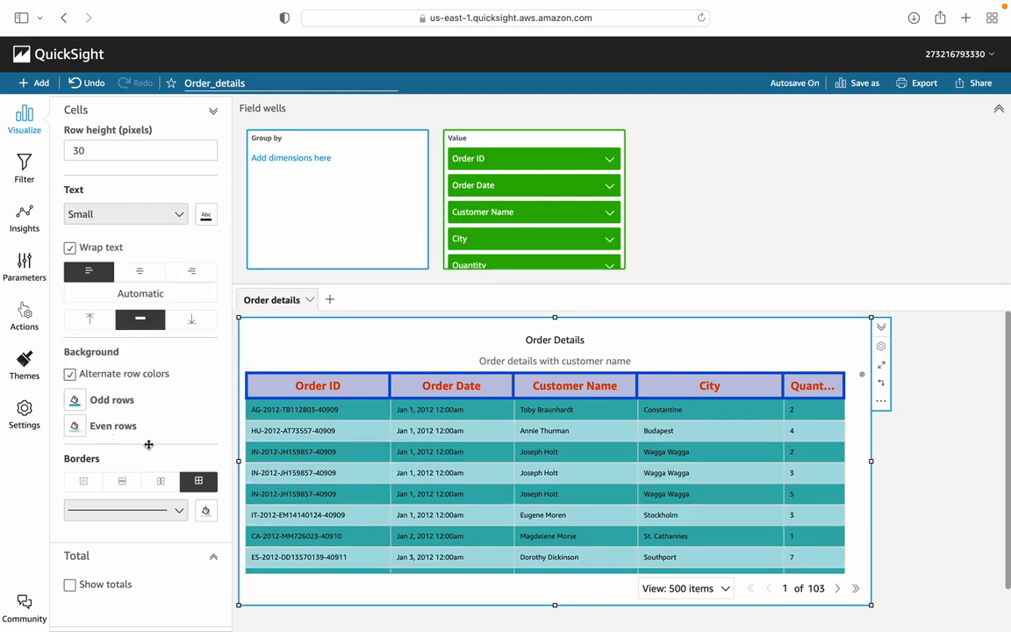
Step: Give the cells medium-thickness borders, try removing all borders, then restore them on all sides in green
click(178, 509)
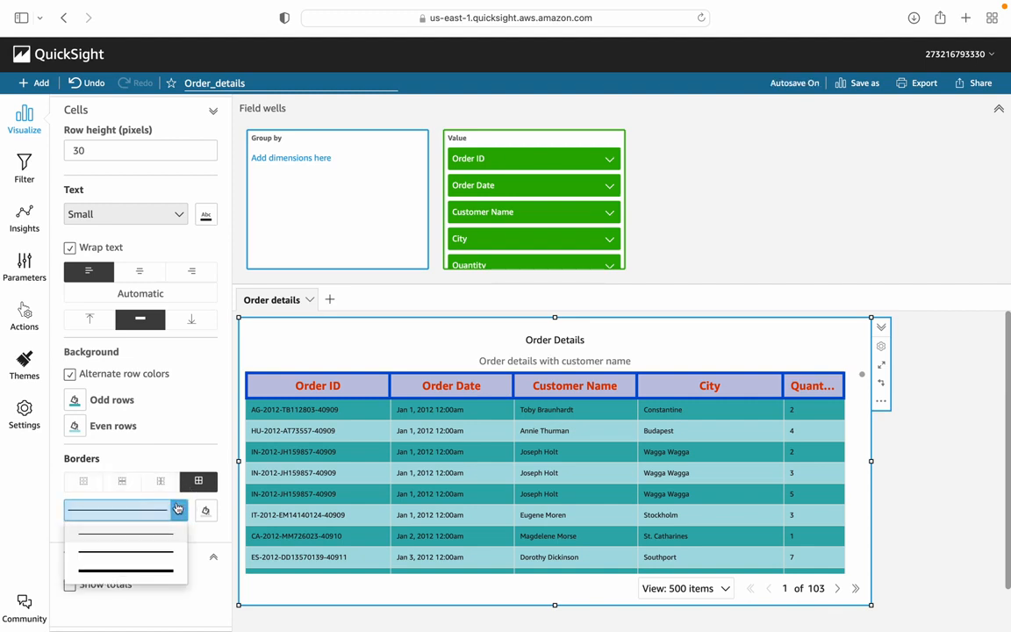
click(163, 555)
click(82, 481)
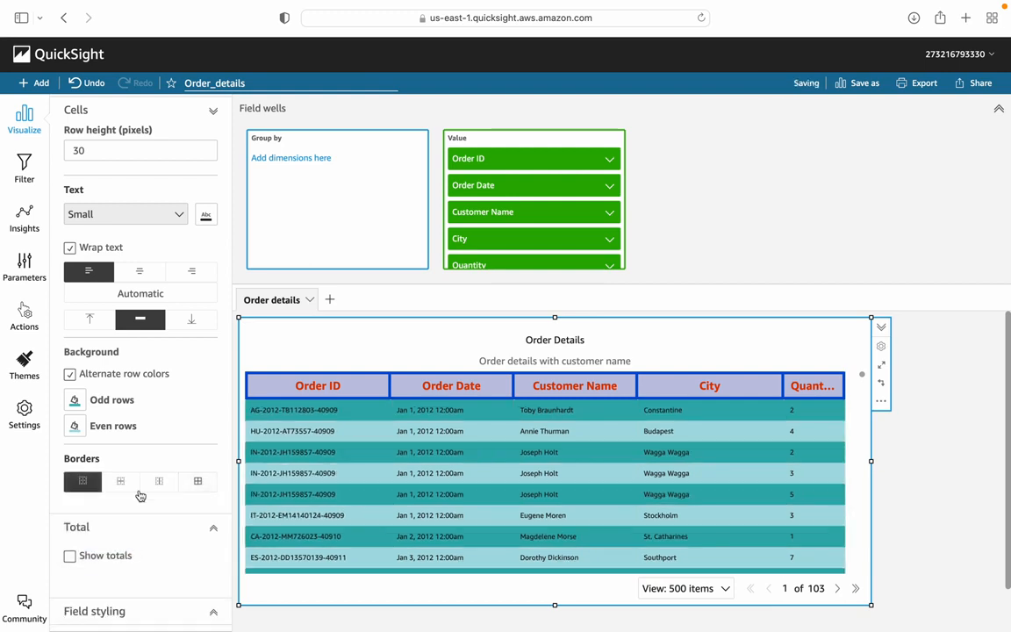
scroll(198, 377, down, 1)
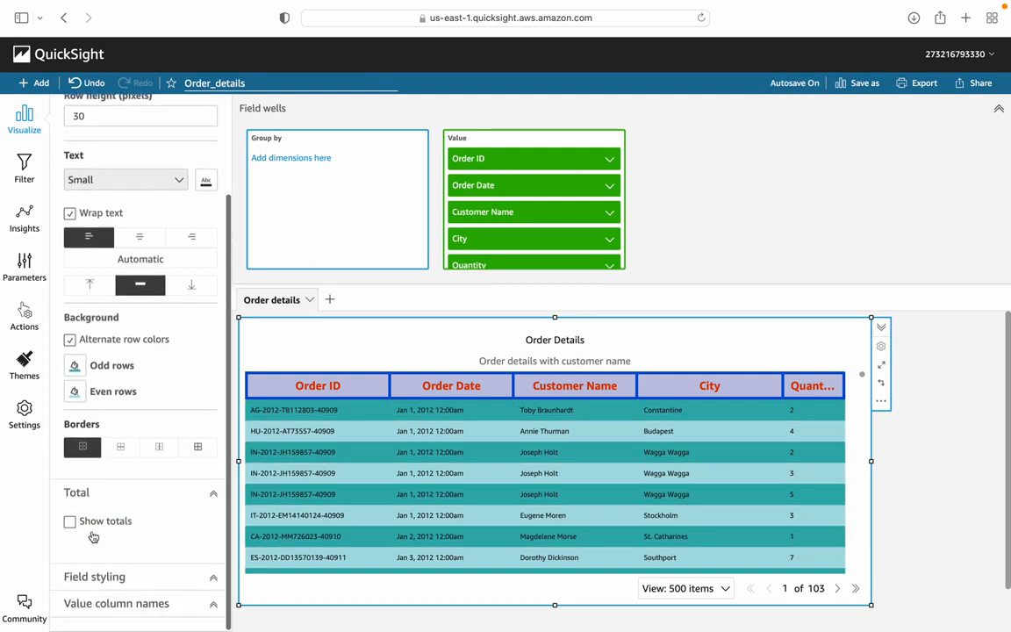
click(198, 452)
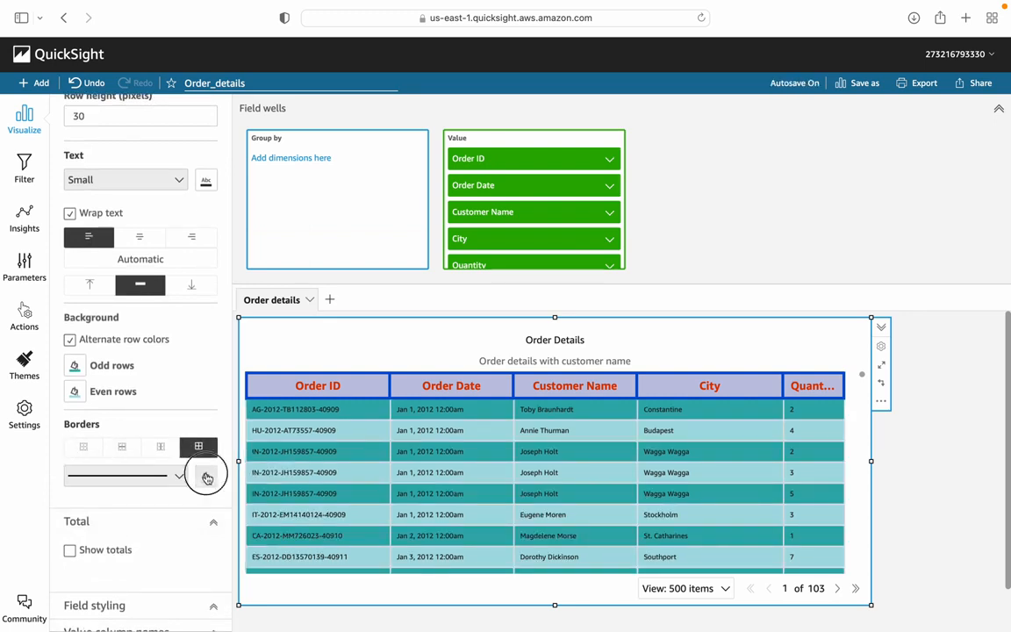
click(205, 475)
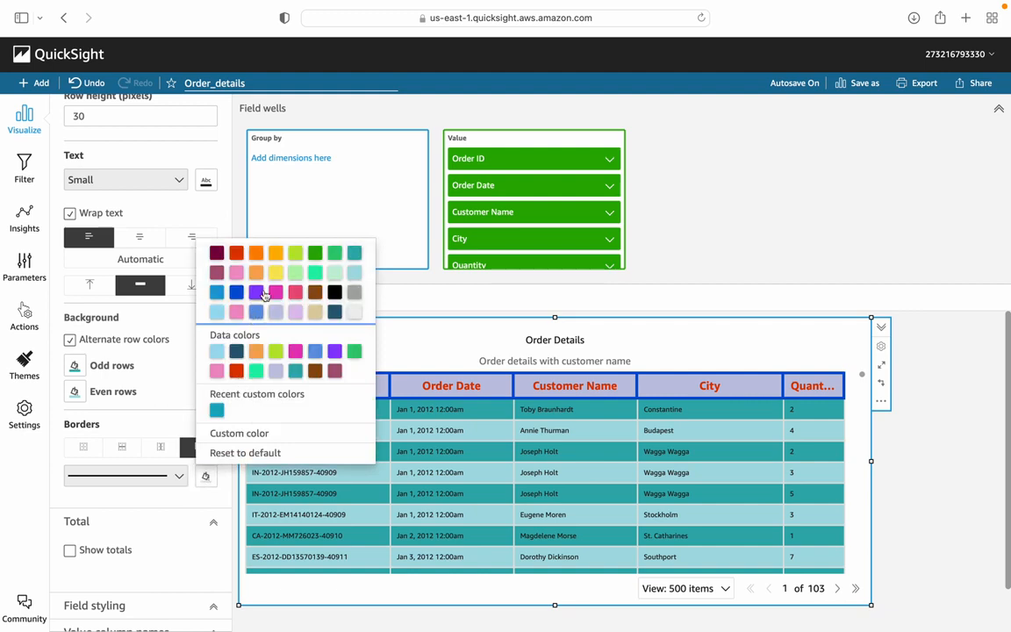
click(316, 254)
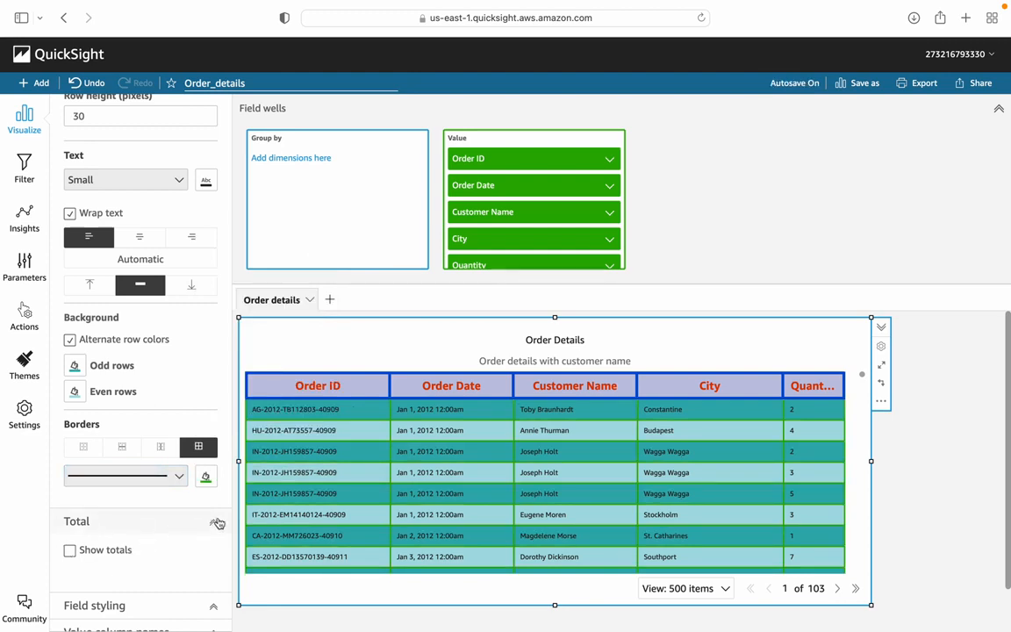
Step: Show the table's totals row and position it at the top of the table
scroll(160, 289, up, 3)
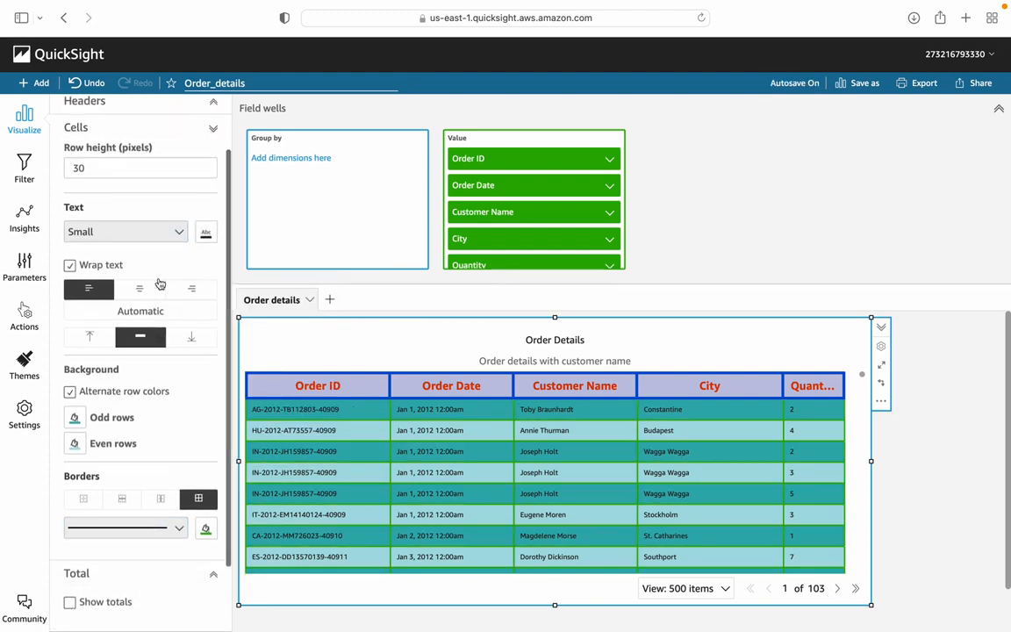
click(212, 196)
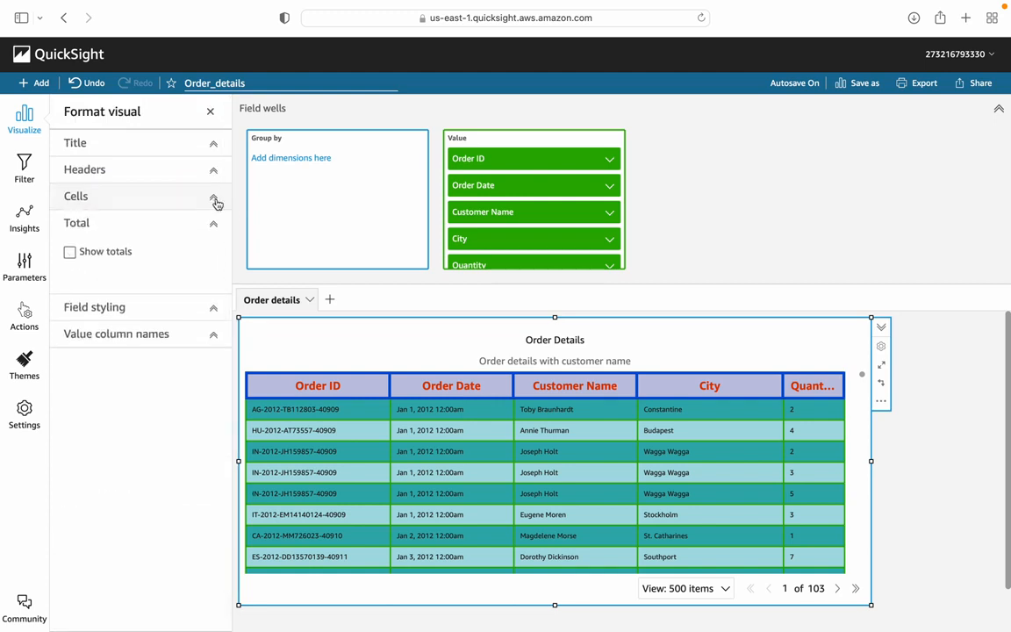
click(70, 253)
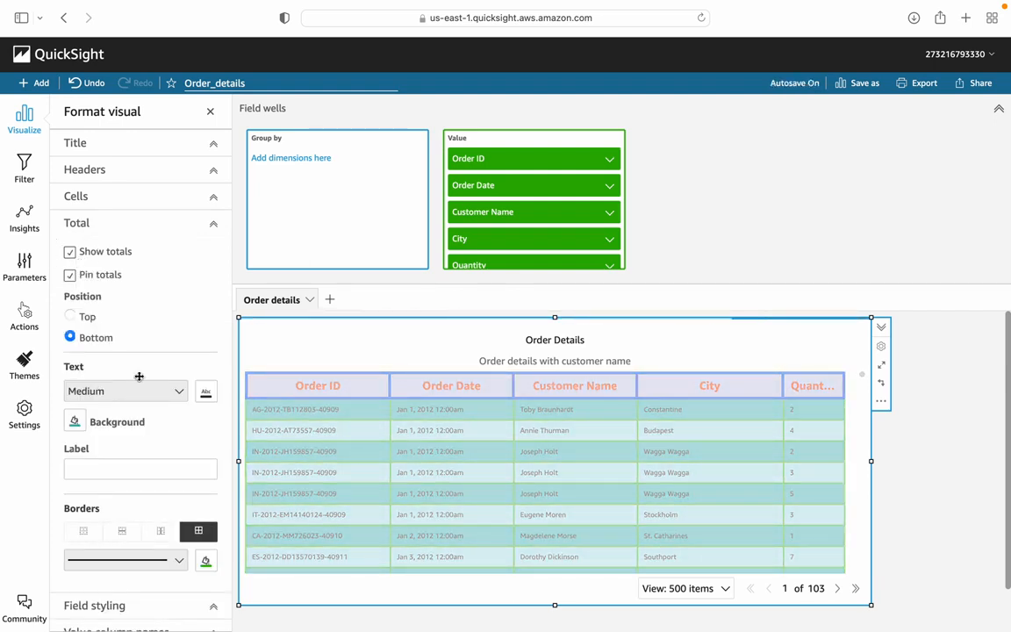
scroll(167, 482, down, 1)
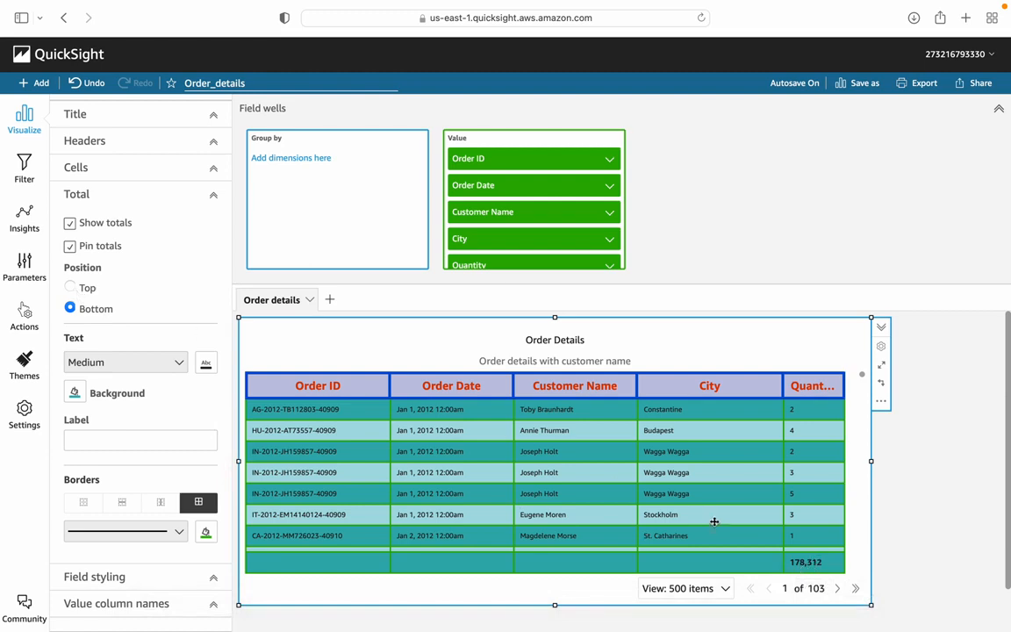
click(70, 288)
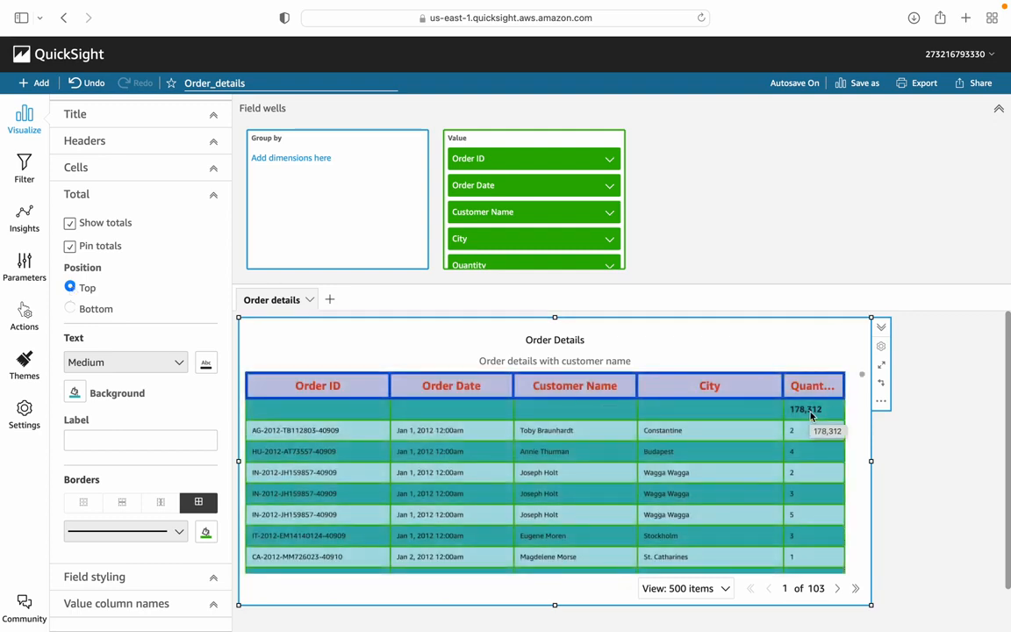
Step: Hide the table's totals row and show it again
click(70, 247)
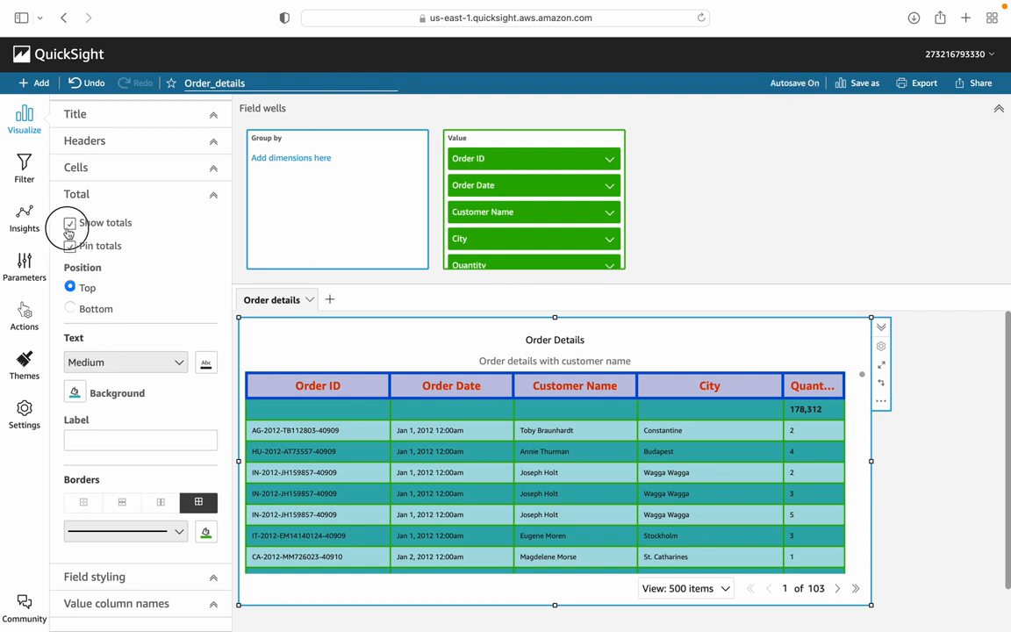
click(69, 223)
click(70, 252)
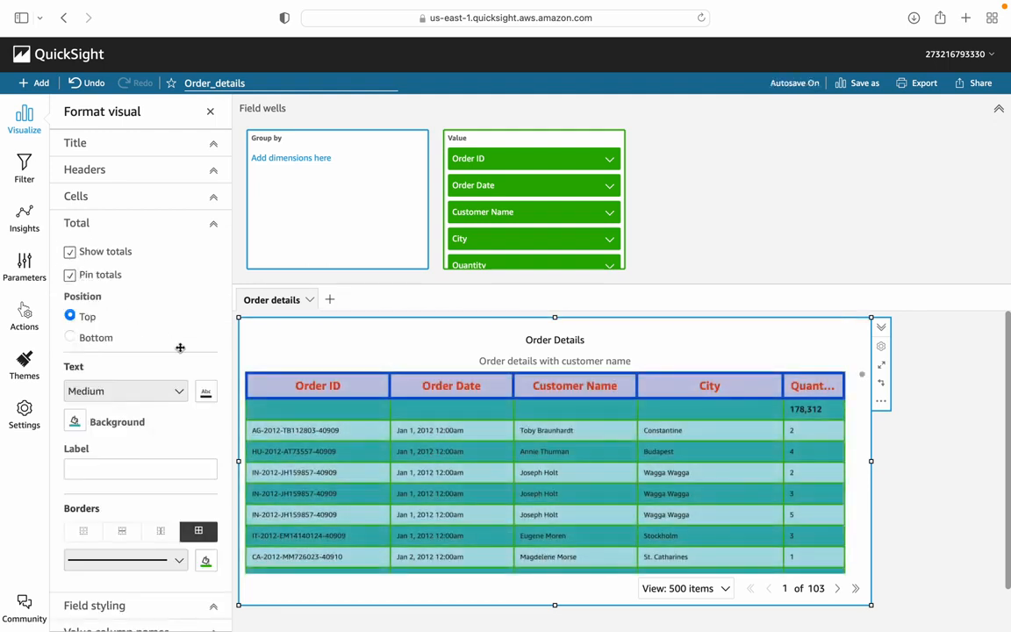
Step: Choose Customer Name as the field to style, leaving its URL options at None
scroll(151, 470, down, 1)
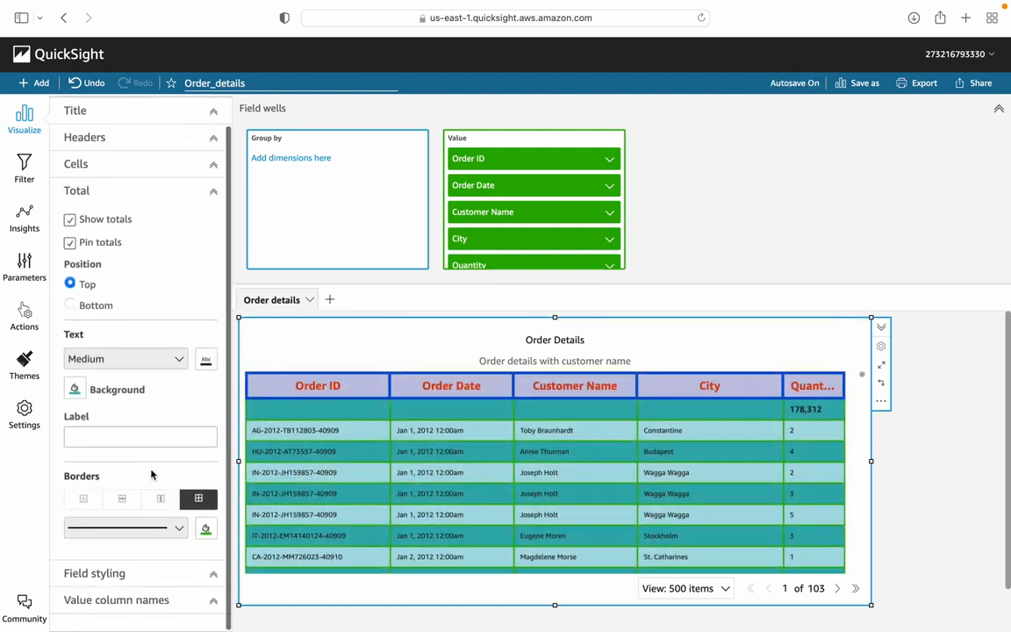
click(214, 581)
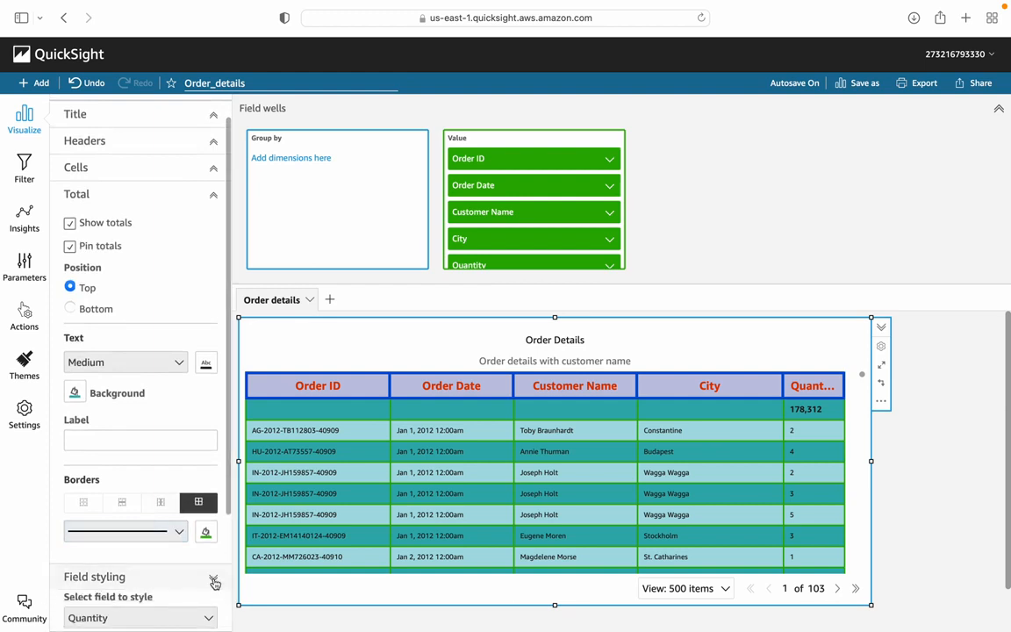
scroll(189, 468, down, 3)
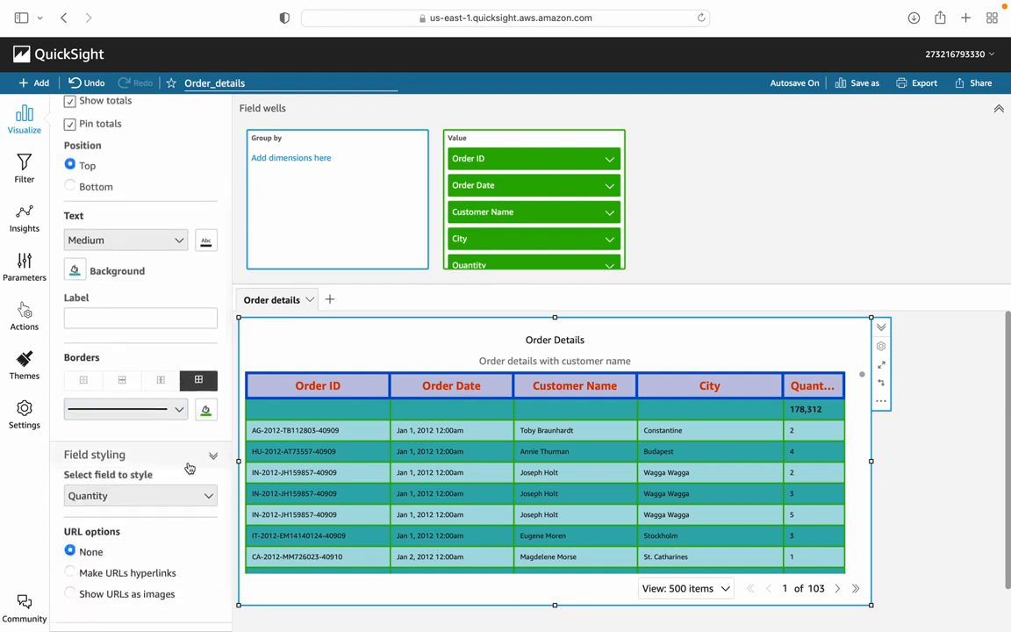
click(209, 497)
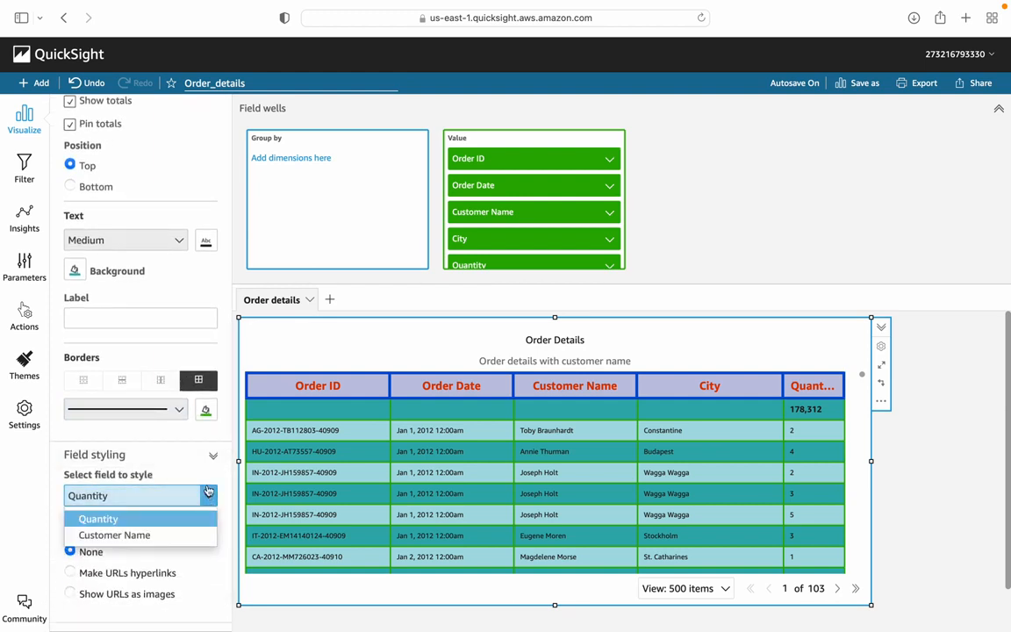
scroll(205, 474, down, 1)
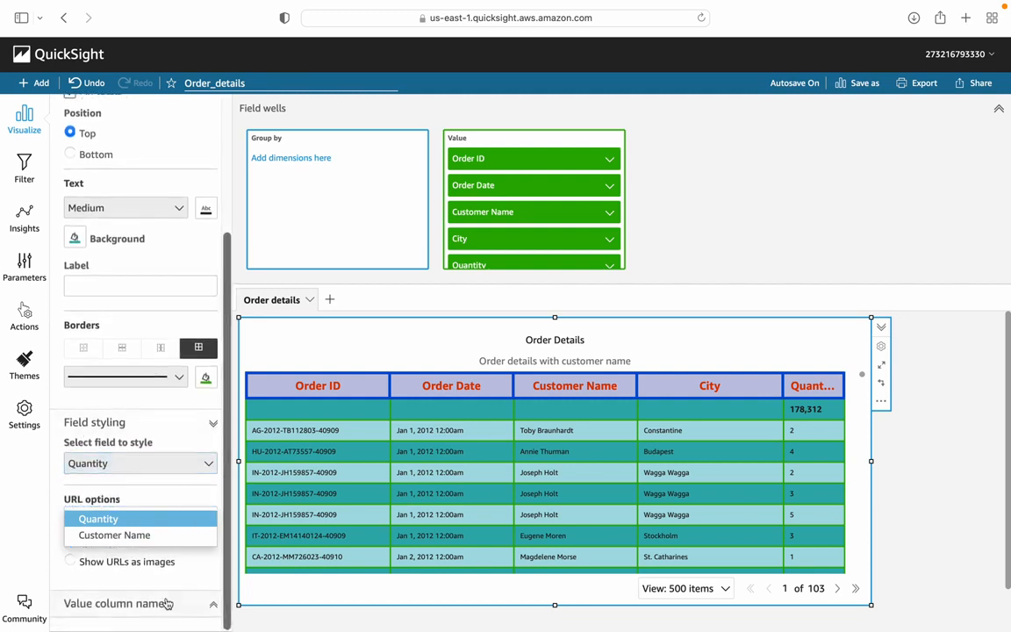
click(132, 536)
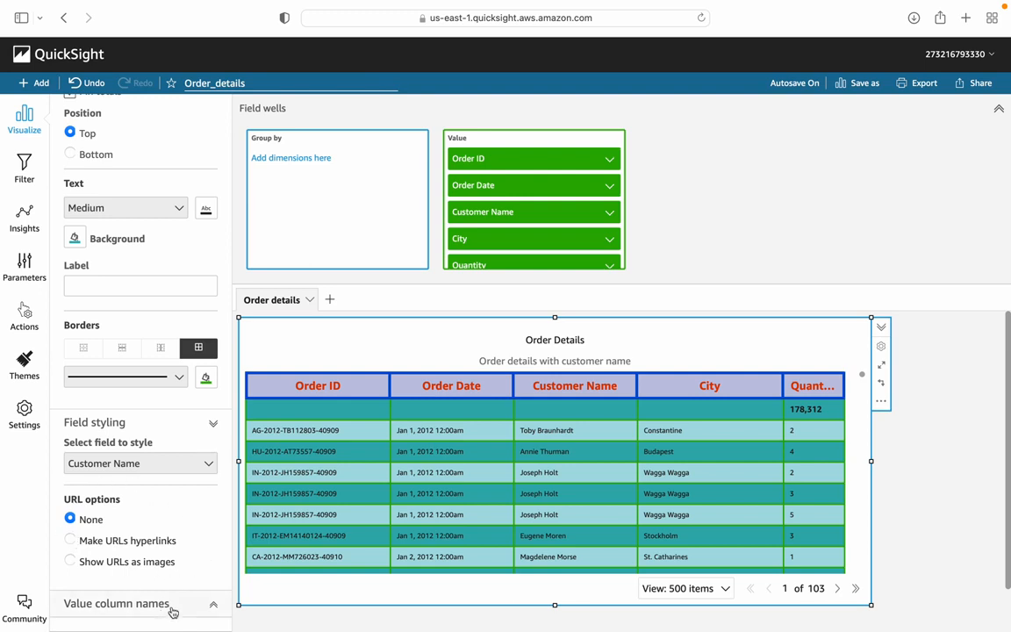
Step: Rename the table's Order ID value column to Order Number
click(209, 603)
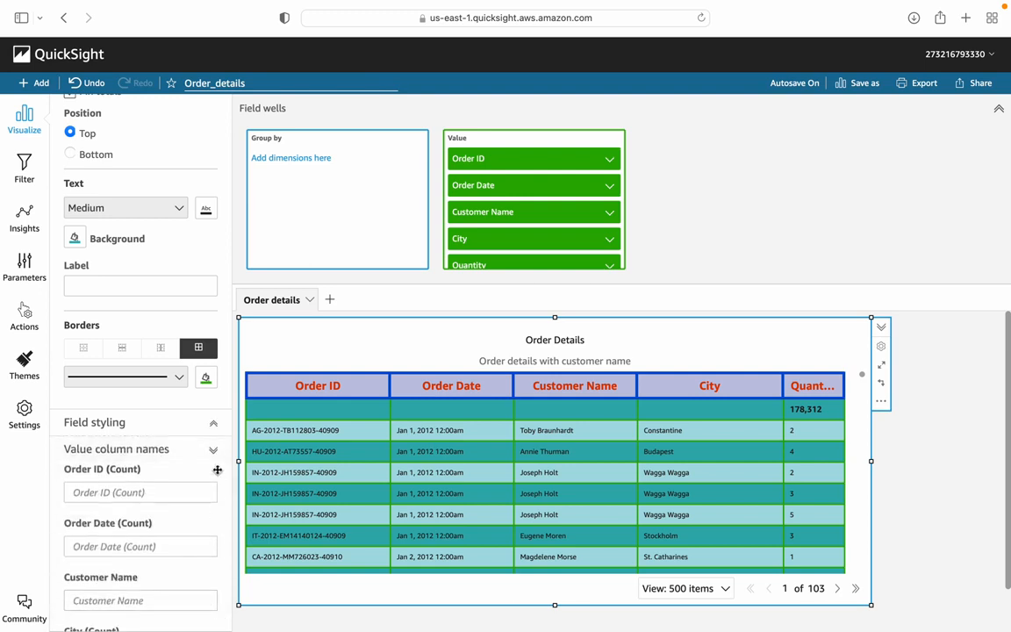
scroll(173, 480, down, 5)
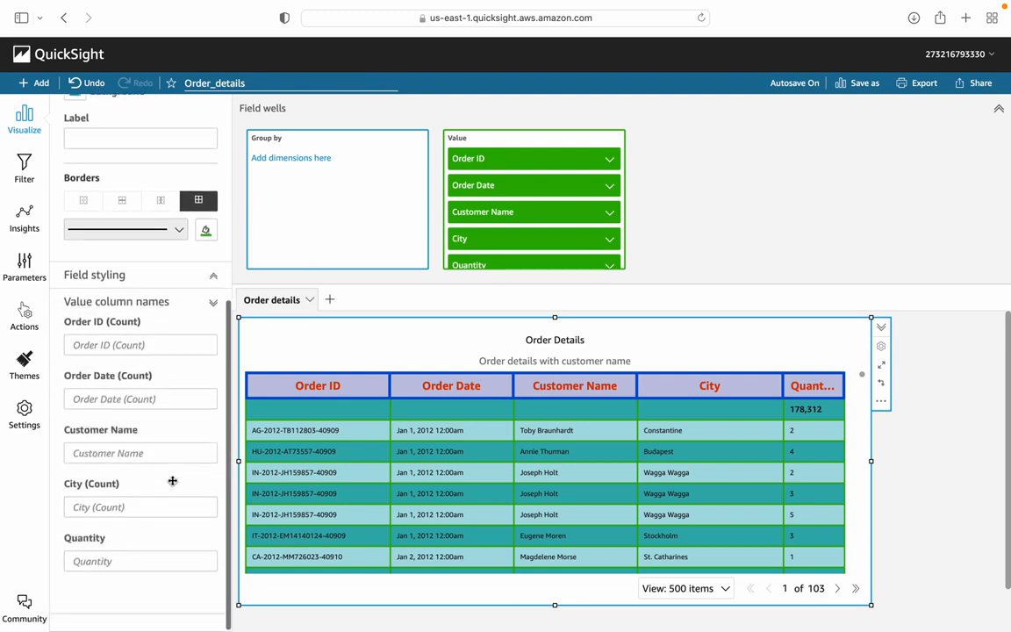
click(114, 349)
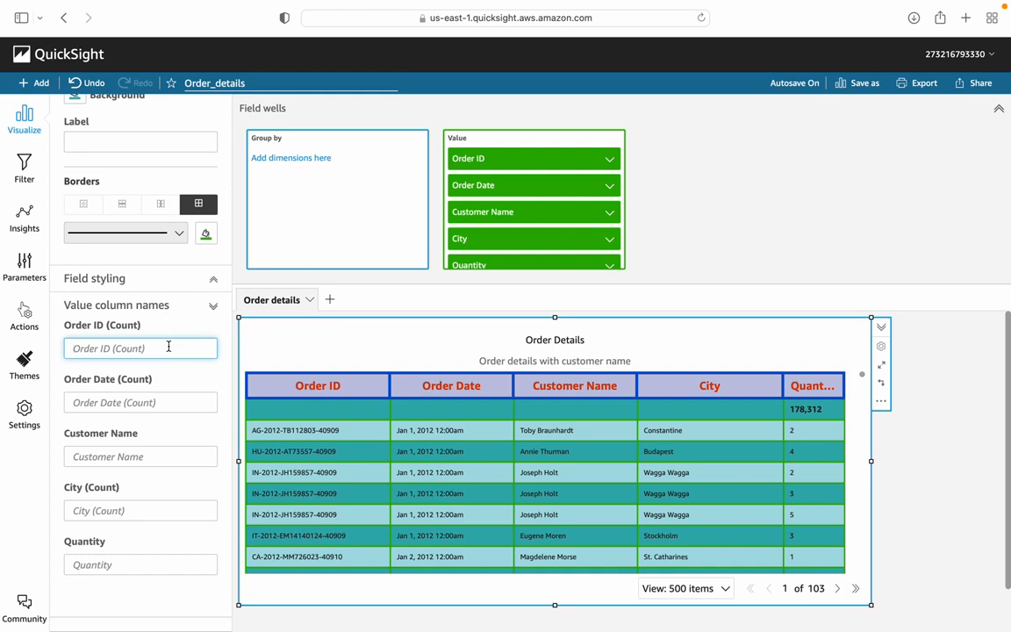
text(Order Number)
click(158, 386)
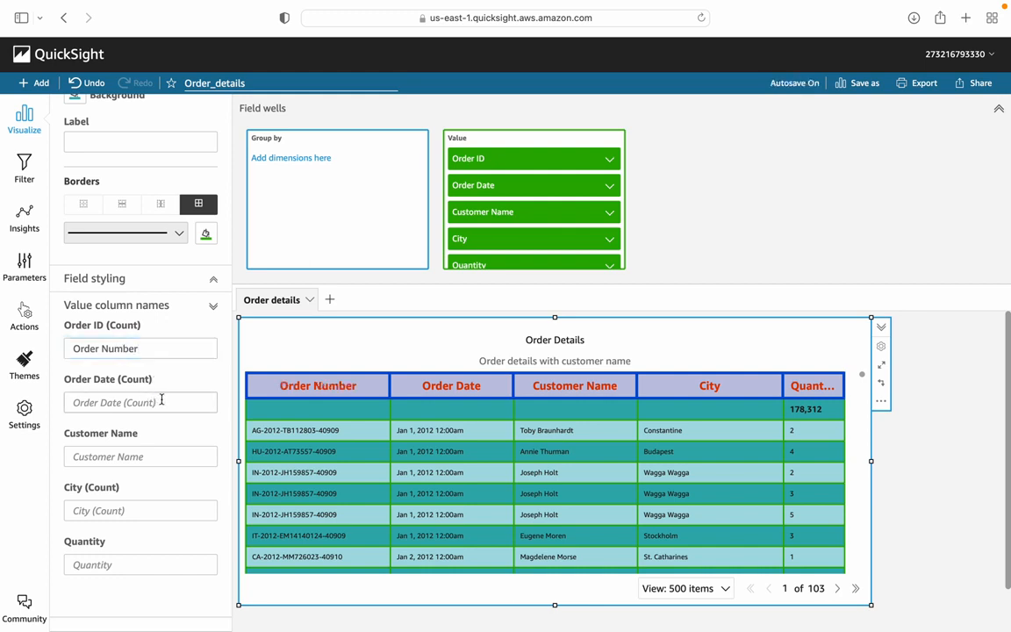
Step: Rename the table's Order Date value column to Date
click(162, 400)
text(Date)
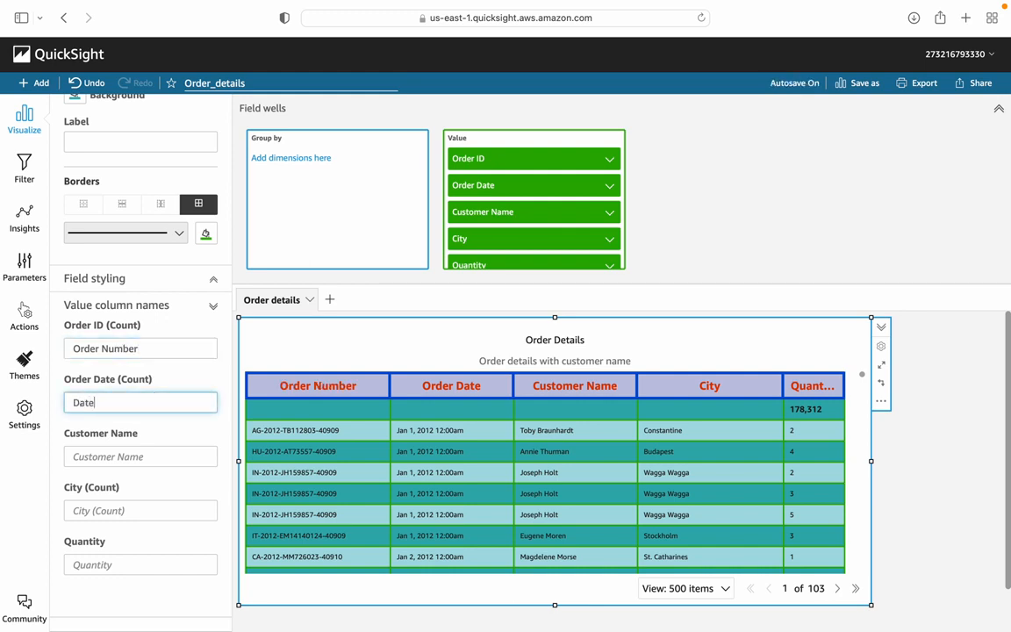
click(144, 457)
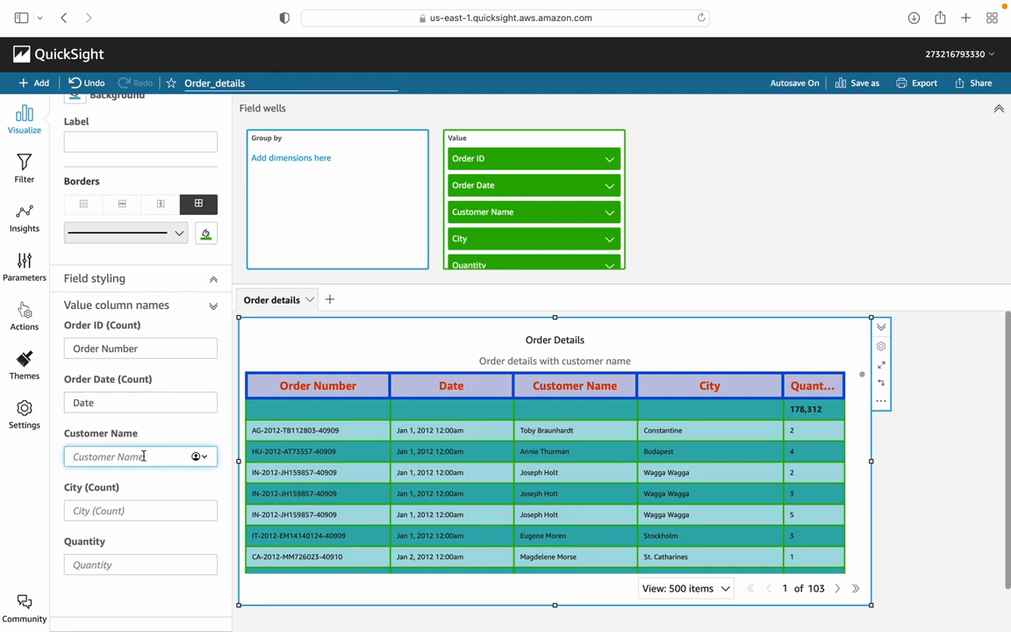
Step: Open the Quantity value column's name for editing
click(135, 562)
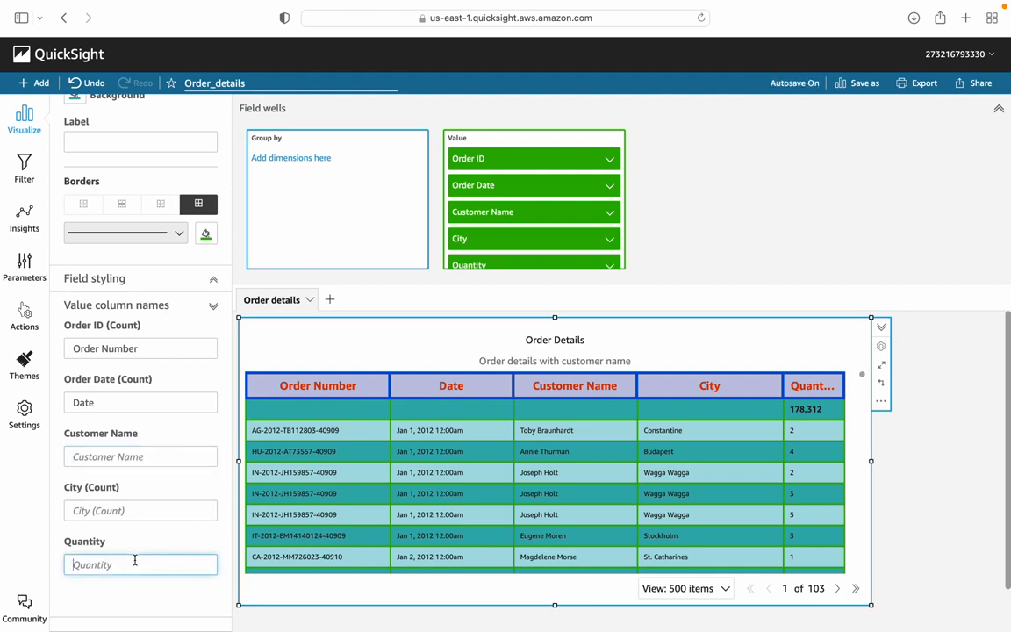